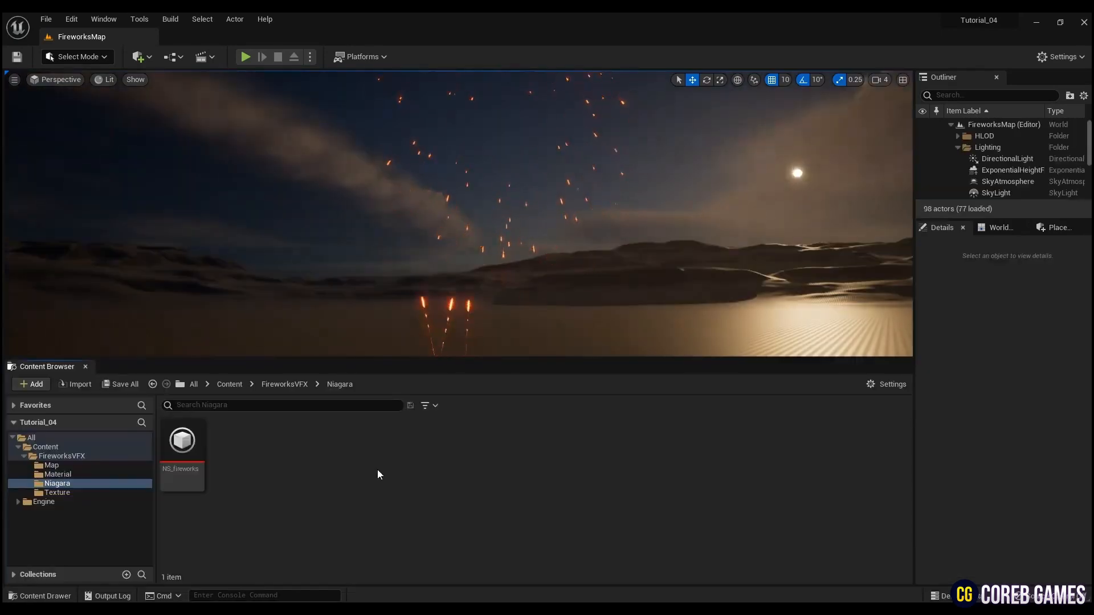
# Step: Create a new material named M_Glow2 in the Material folder and open it for editing
pyautogui.rightClick(390, 465)
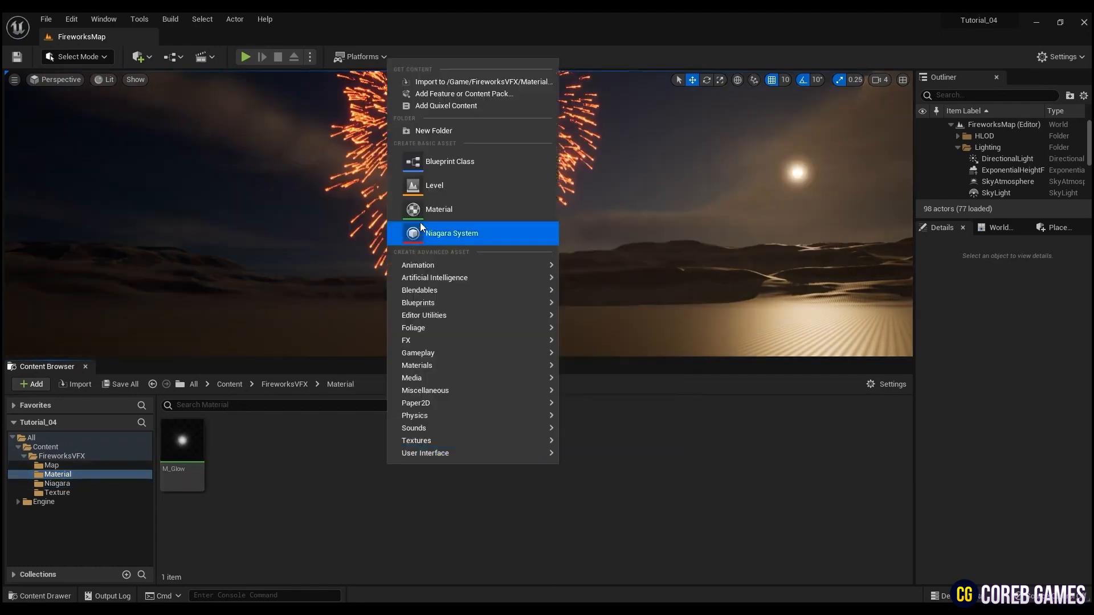
pyautogui.click(421, 206)
pyautogui.write('M_')
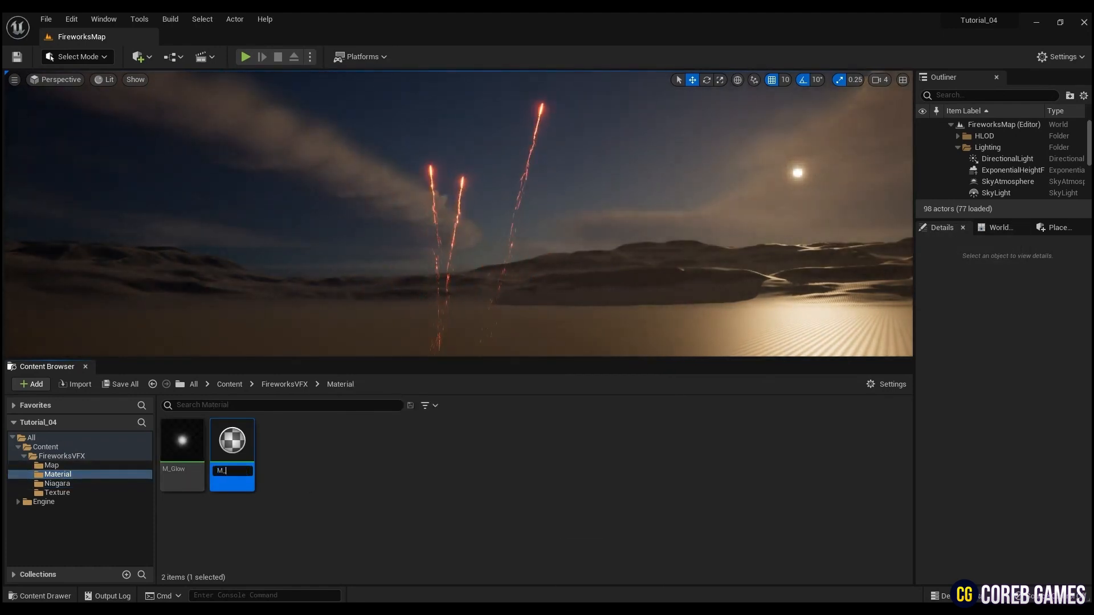
pyautogui.write('Glow2')
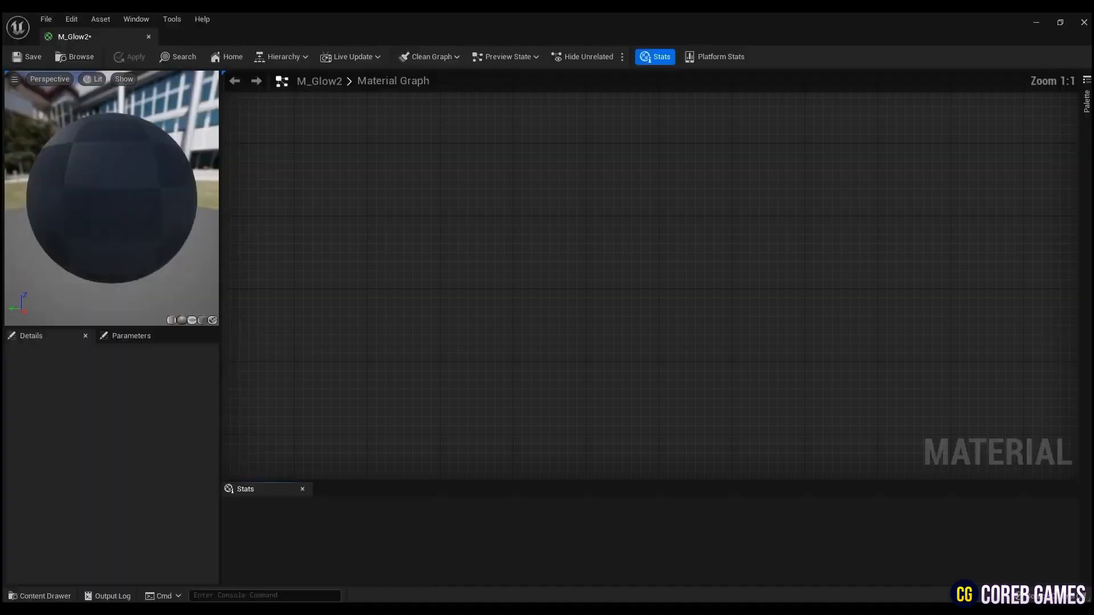
# Step: Add a Texture Sample node to the material graph and assign the T_Glow texture to it
pyautogui.click(411, 256)
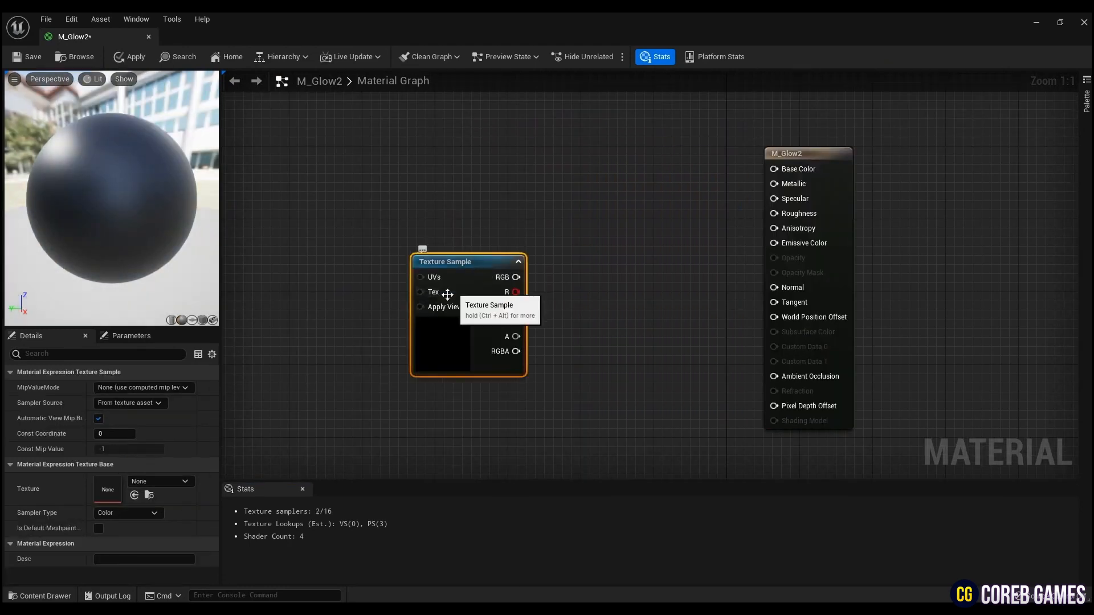
pyautogui.click(184, 481)
pyautogui.write('glow')
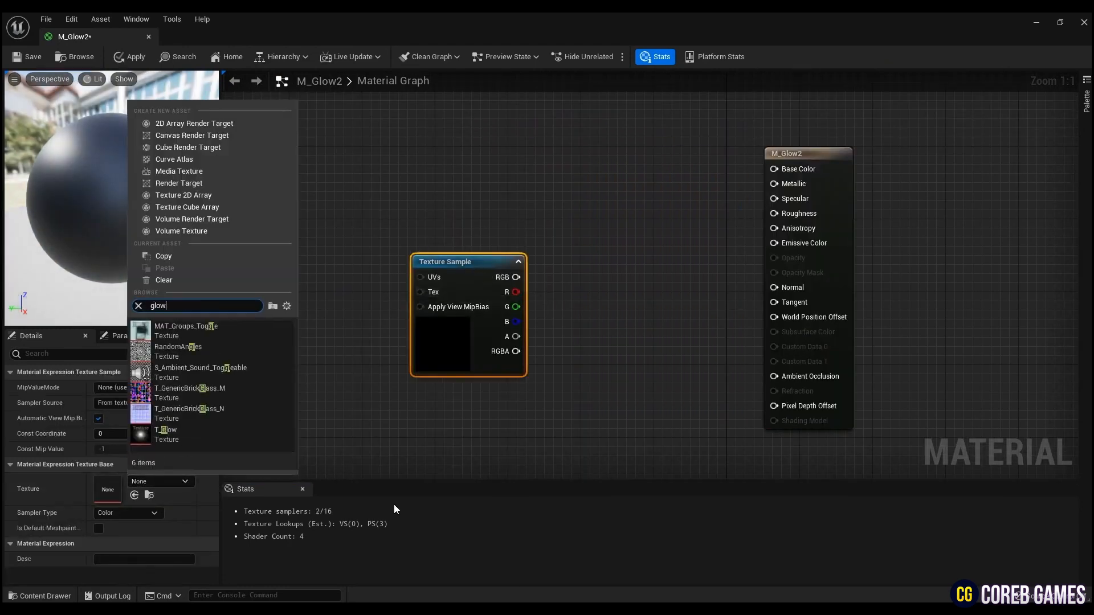
pyautogui.press('Return')
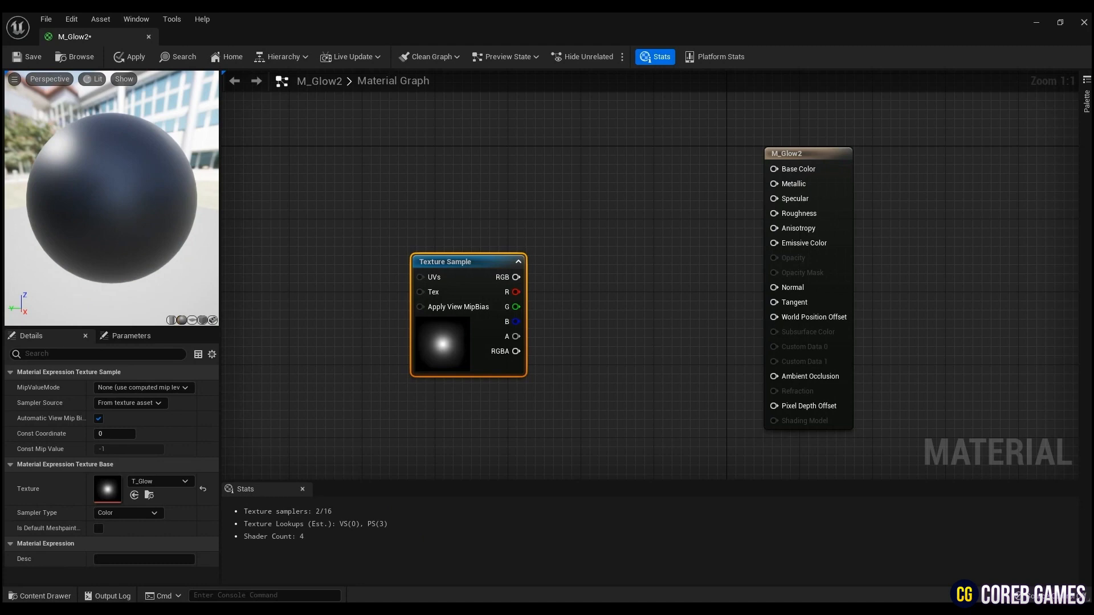
# Step: Add two Multiply nodes and a Particle Color node to the material graph
pyautogui.click(490, 197)
pyautogui.press('m')
pyautogui.click(633, 212)
pyautogui.click(646, 285)
pyautogui.rightClick(487, 142)
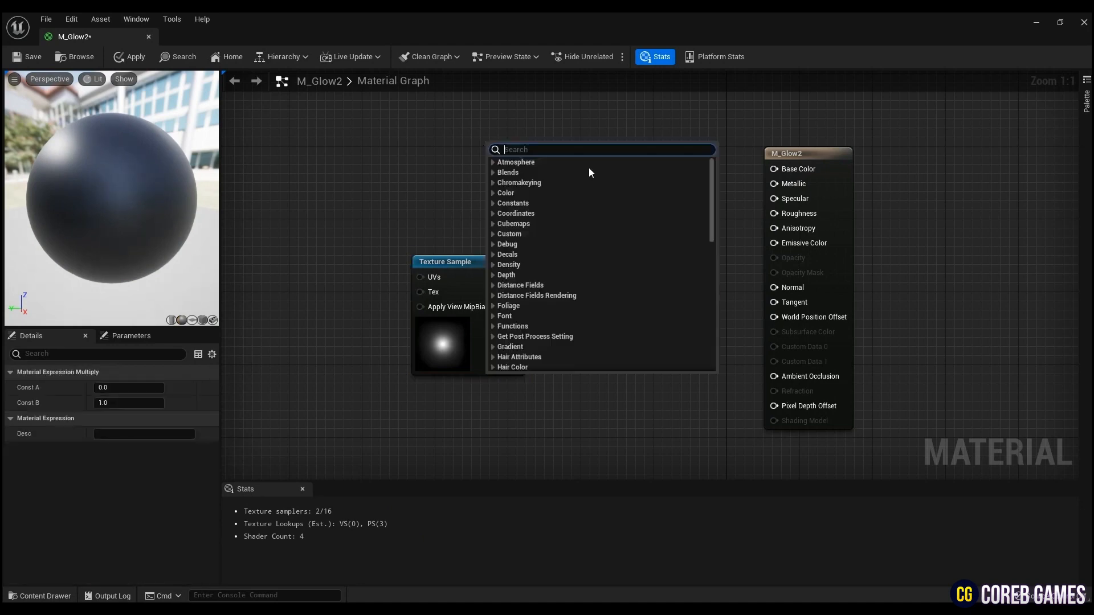
pyautogui.write('particle color')
pyautogui.press('Return')
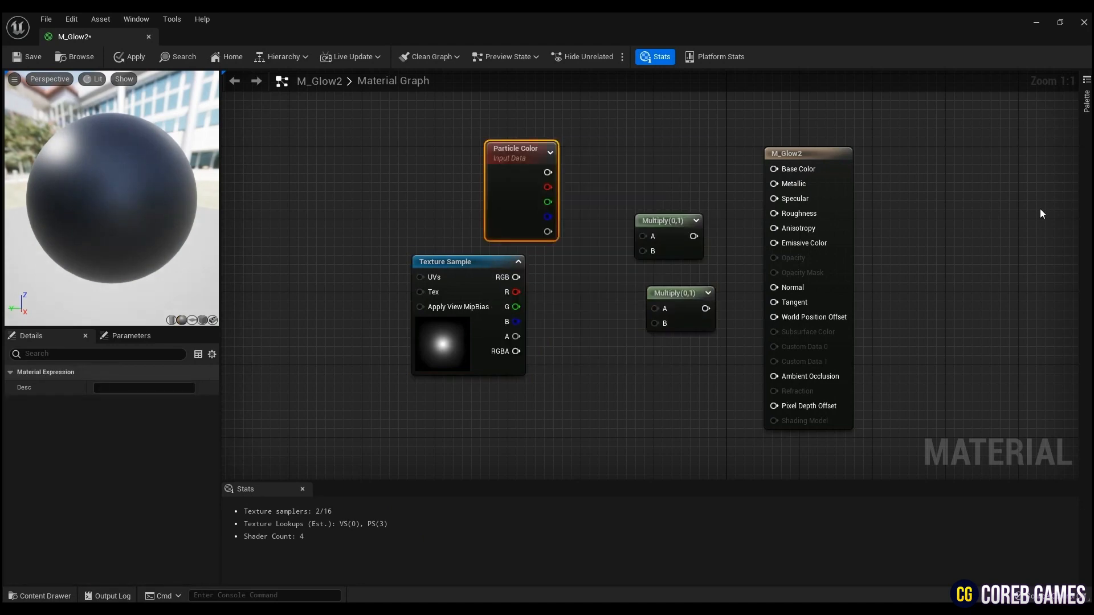
# Step: Multiply Particle Color by the texture's RGB and their alphas in the second Multiply, and connect the colour product to Emissive Color
pyautogui.moveTo(535, 188); pyautogui.dragTo(644, 233)
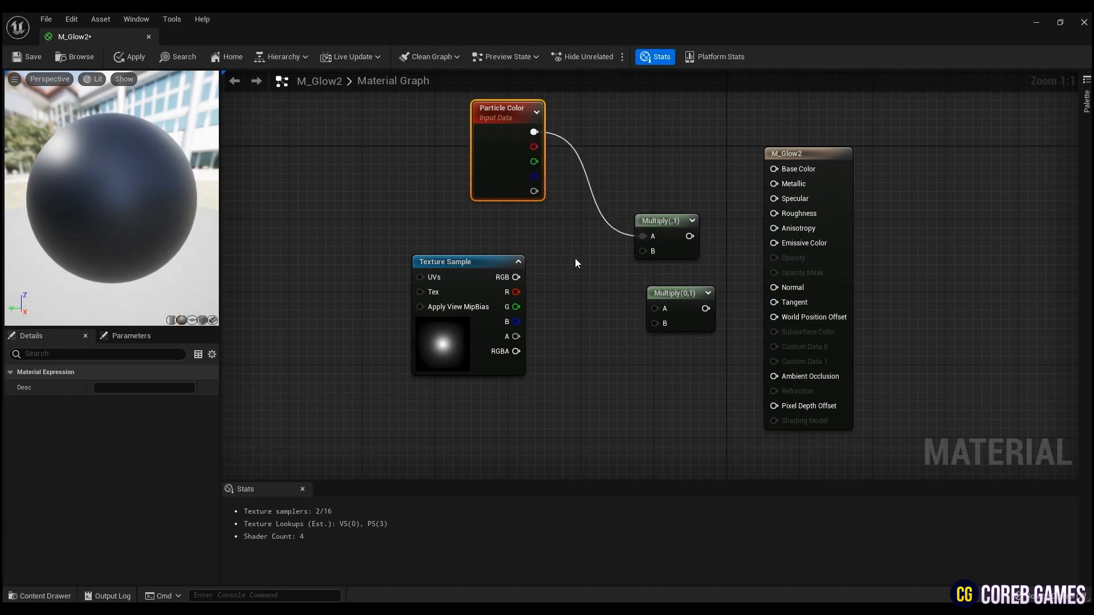
pyautogui.moveTo(533, 191); pyautogui.dragTo(655, 309)
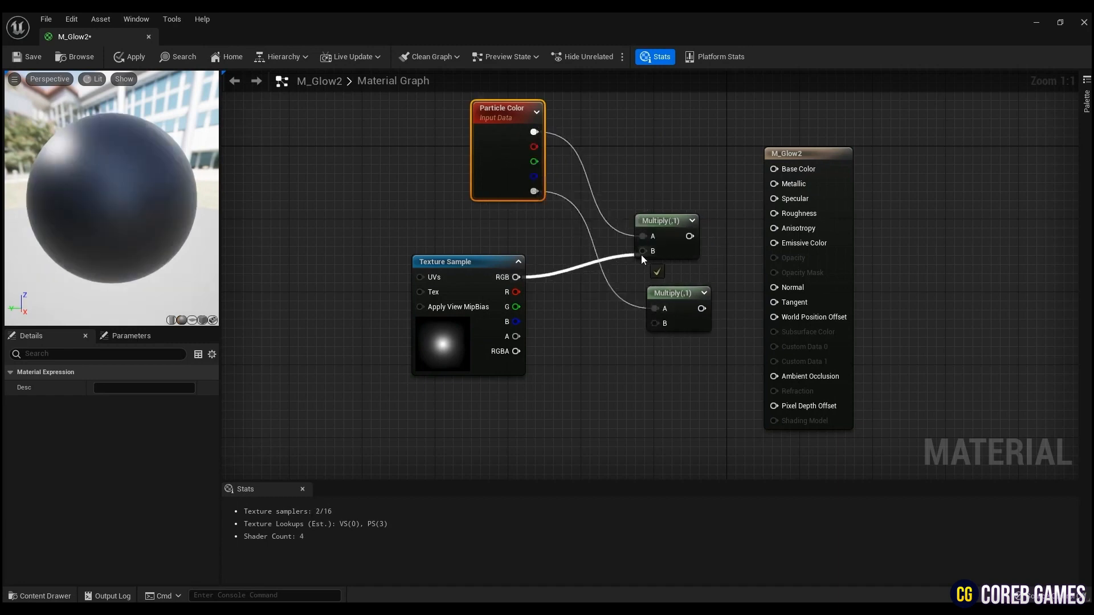
pyautogui.moveTo(640, 254); pyautogui.dragTo(643, 251)
pyautogui.moveTo(515, 336); pyautogui.dragTo(650, 290)
pyautogui.moveTo(678, 236); pyautogui.dragTo(776, 245)
# Step: Set the material's blend mode to Additive and shading model to Unlit, and enable Two Sided
pyautogui.click(739, 302)
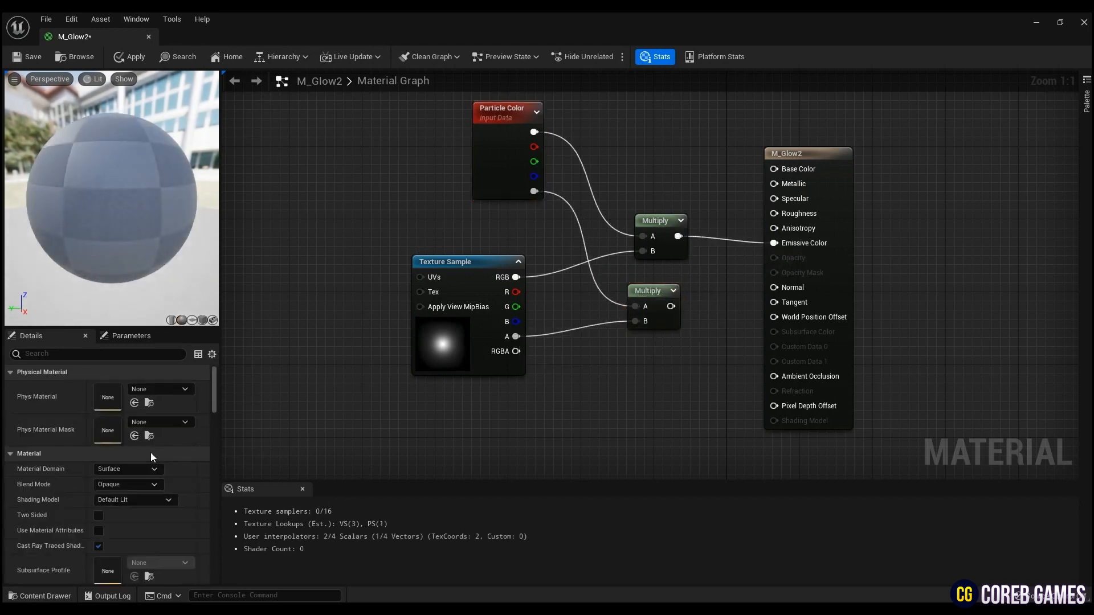
pyautogui.click(145, 483)
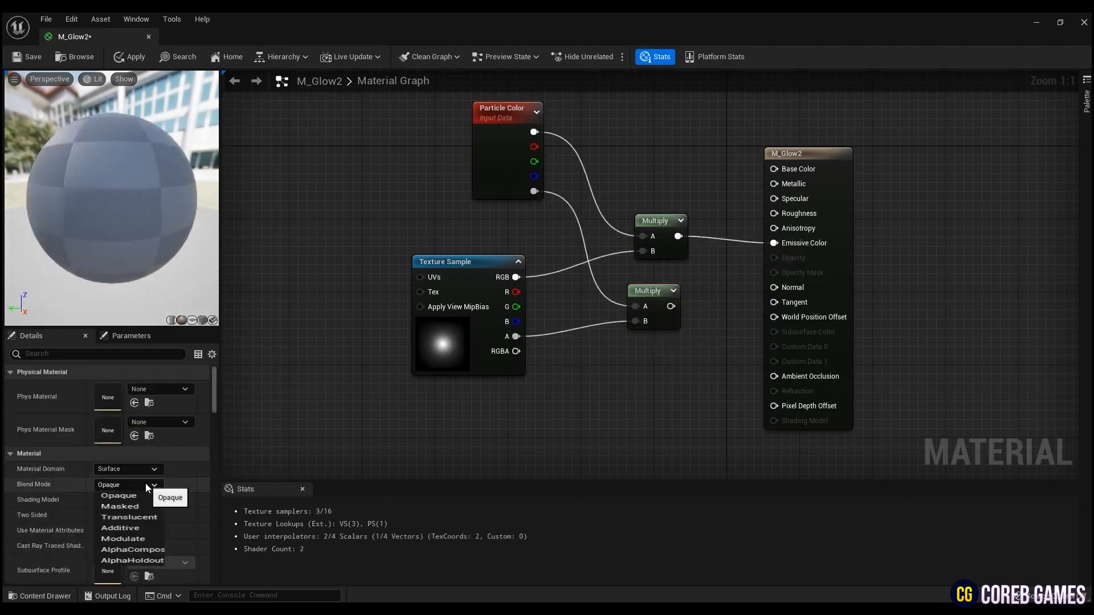
pyautogui.click(135, 526)
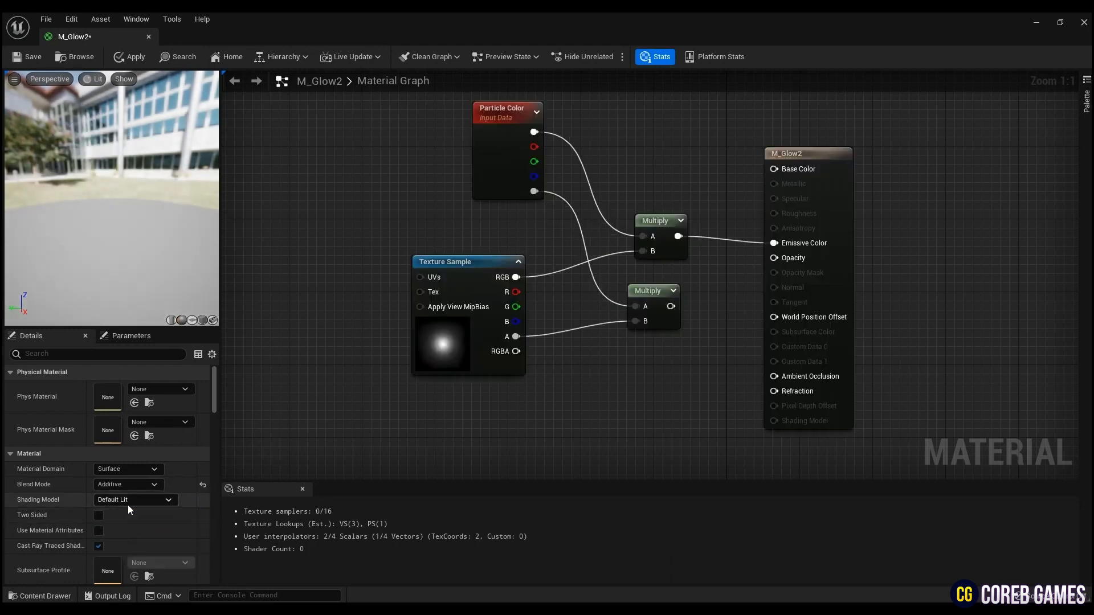
pyautogui.click(125, 499)
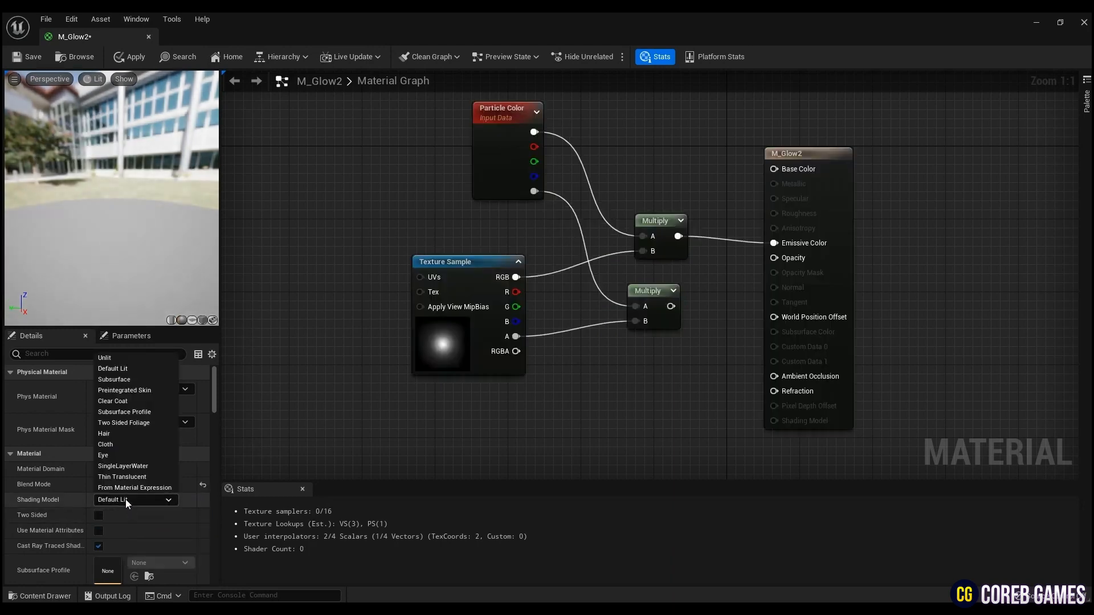
pyautogui.click(113, 360)
pyautogui.click(98, 515)
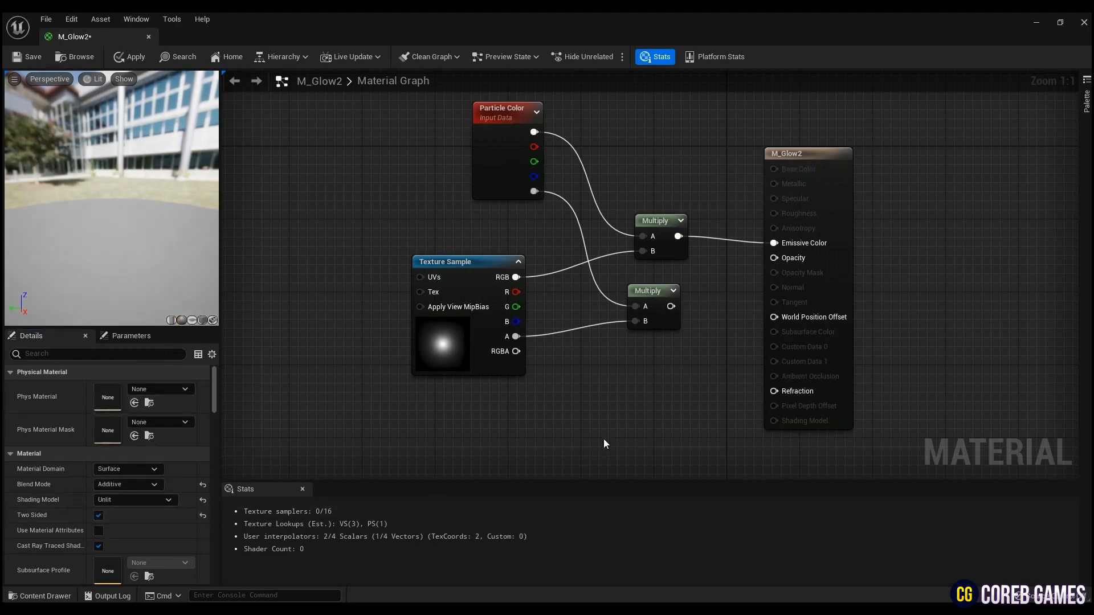
# Step: Connect the alpha Multiply to Opacity, preview the material on a plane, then save and close M_Glow2
pyautogui.moveTo(670, 306); pyautogui.dragTo(774, 257)
pyautogui.click(189, 320)
pyautogui.moveTo(160, 256); pyautogui.dragTo(177, 244)
pyautogui.click(31, 59)
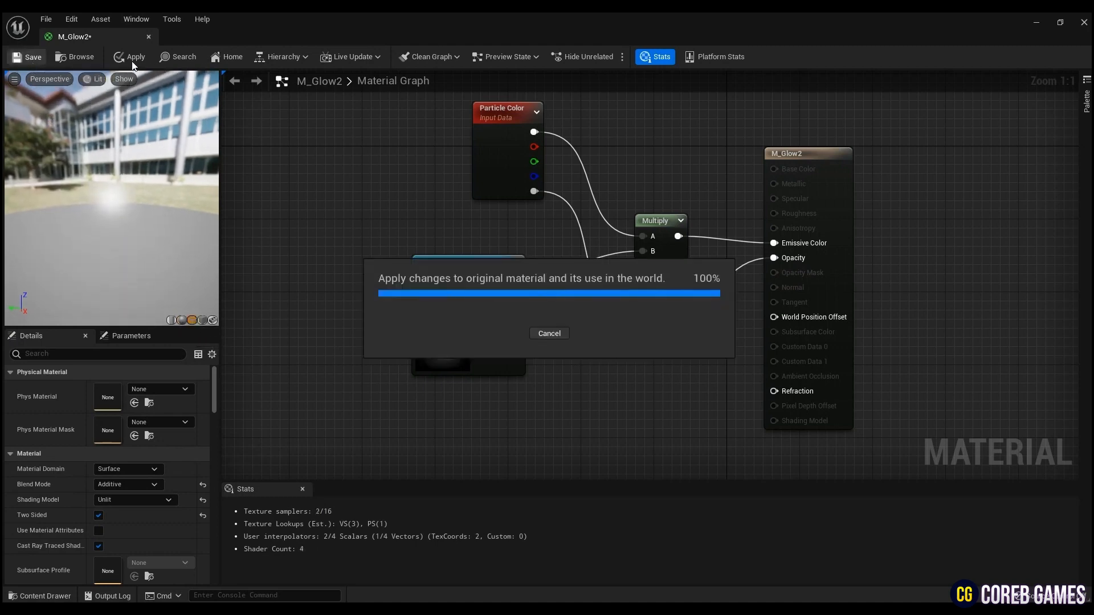
pyautogui.click(148, 37)
# Step: Create a Niagara System in the Niagara folder from selected emitters, using the Empty emitter template
pyautogui.click(144, 484)
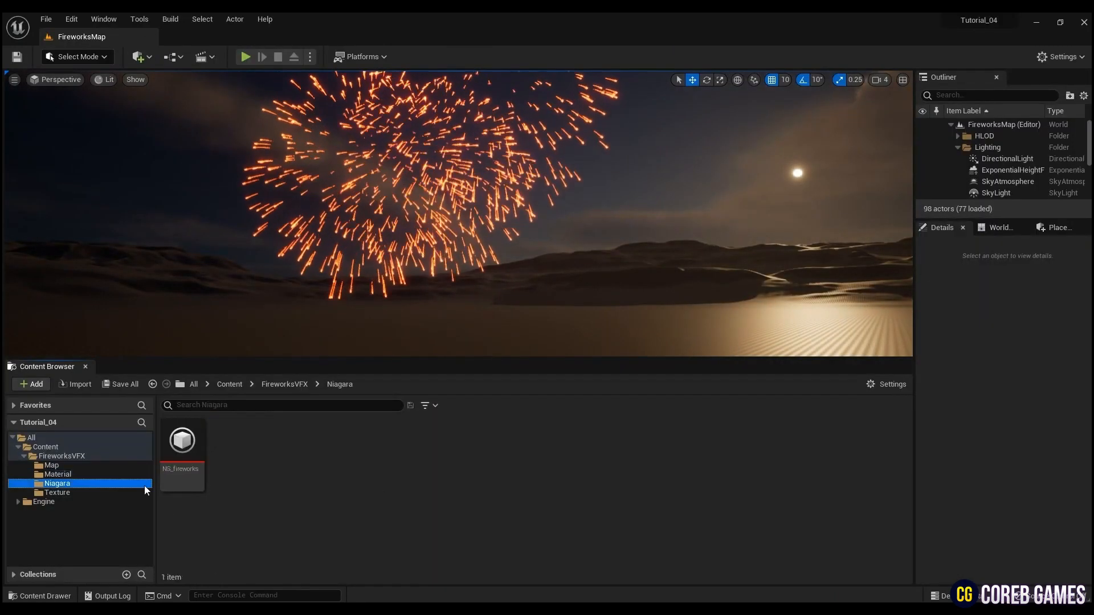
pyautogui.rightClick(299, 463)
pyautogui.click(388, 239)
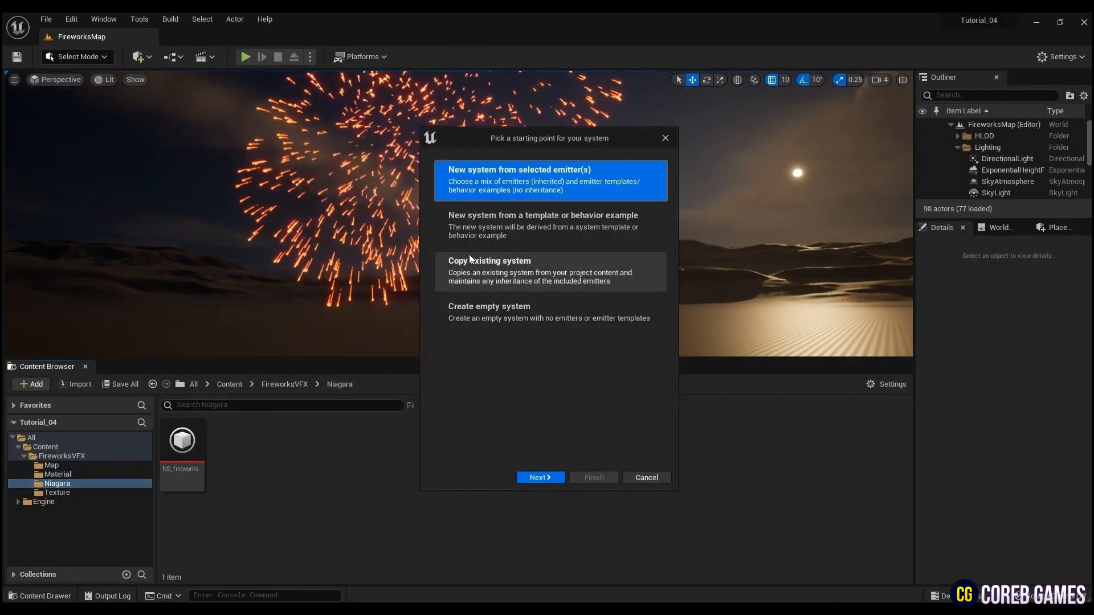
pyautogui.click(541, 478)
pyautogui.click(523, 350)
pyautogui.click(654, 457)
pyautogui.click(594, 478)
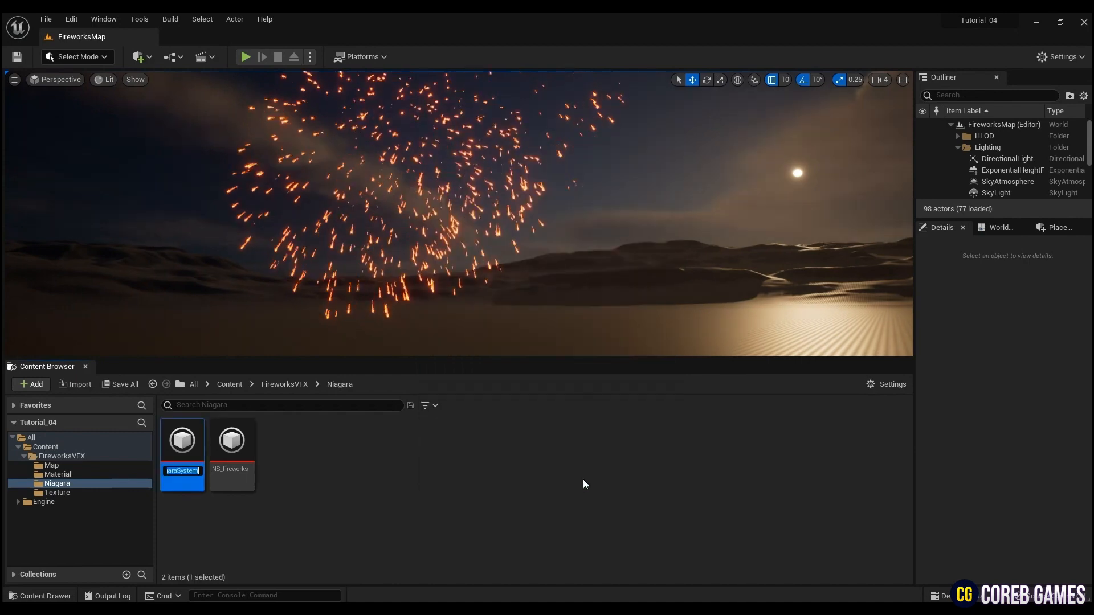
# Step: Name the new Niagara system NS_Fireworks2 and open it for editing
pyautogui.write('NS_Fi')
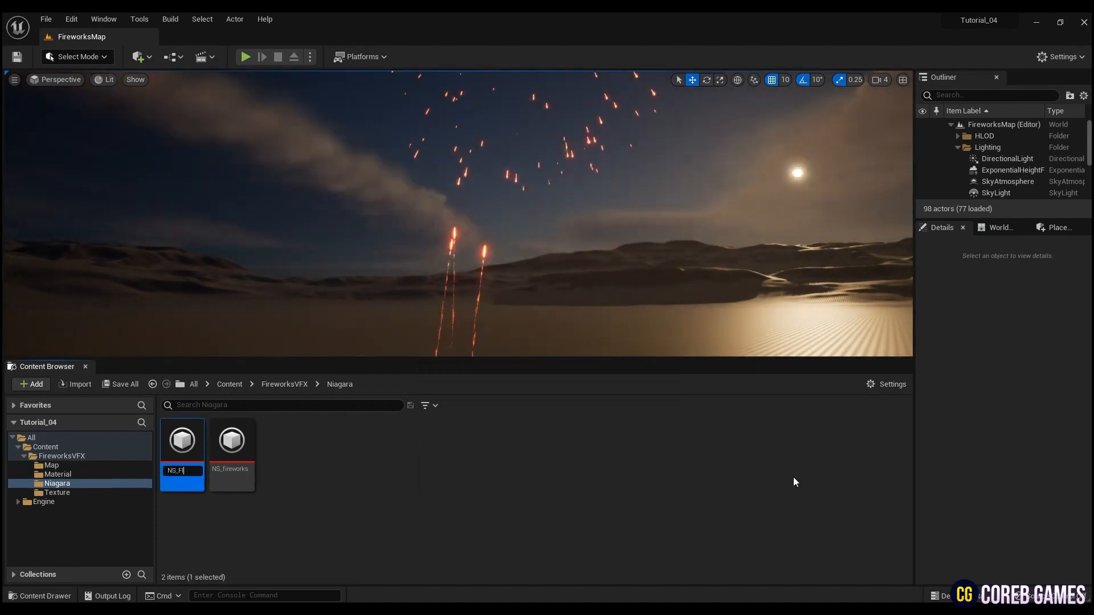
pyautogui.write('reworks')
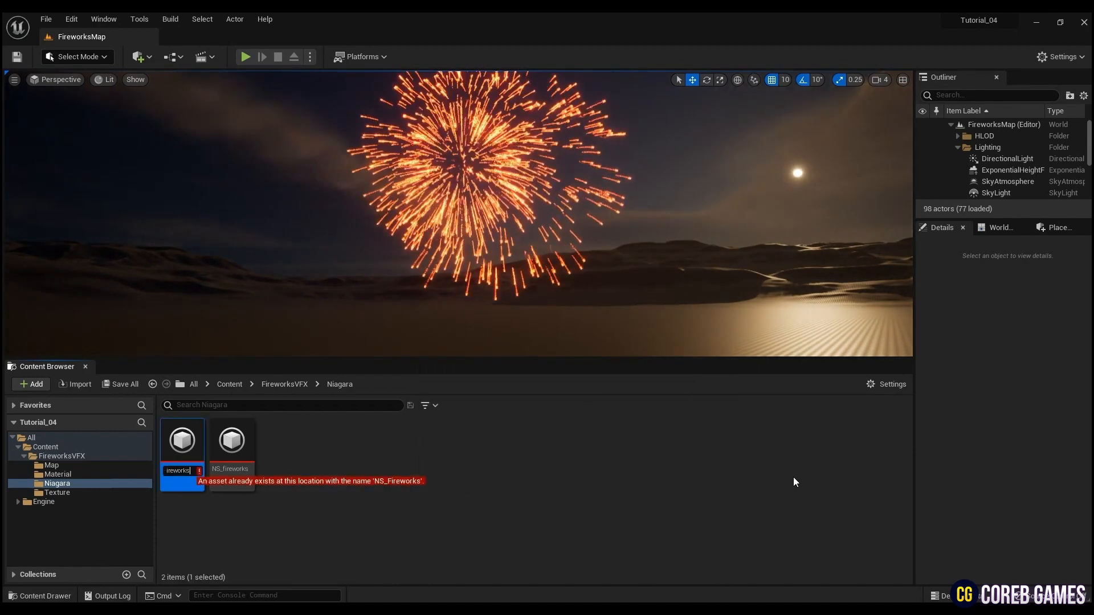
pyautogui.write('2')
pyautogui.press('Return')
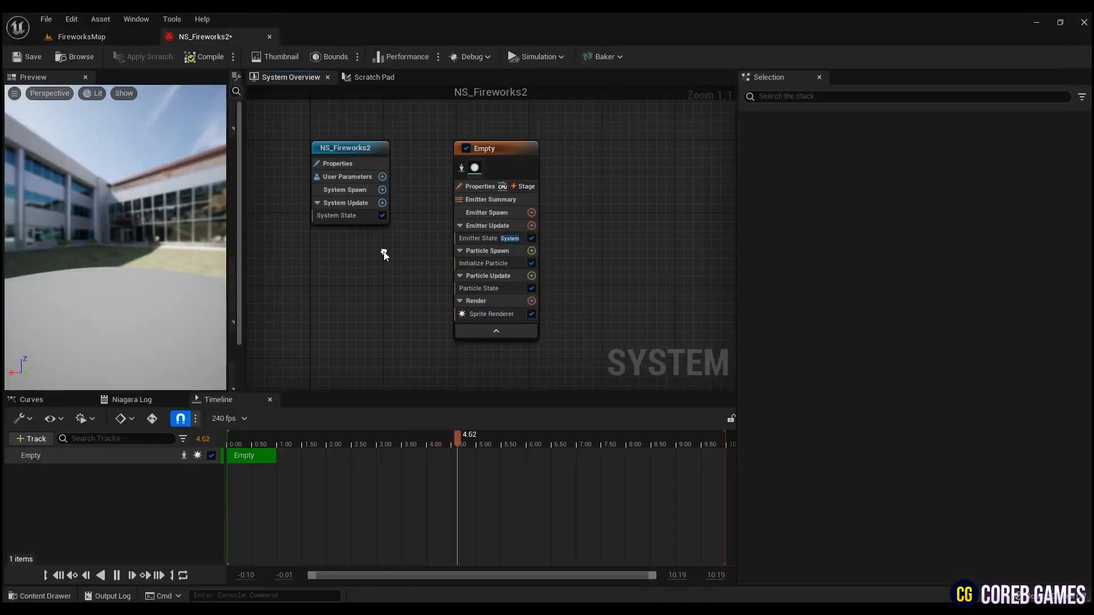
# Step: Assign the M_Glow2 material to the Empty emitter's Sprite Renderer
pyautogui.click(475, 169)
pyautogui.click(974, 174)
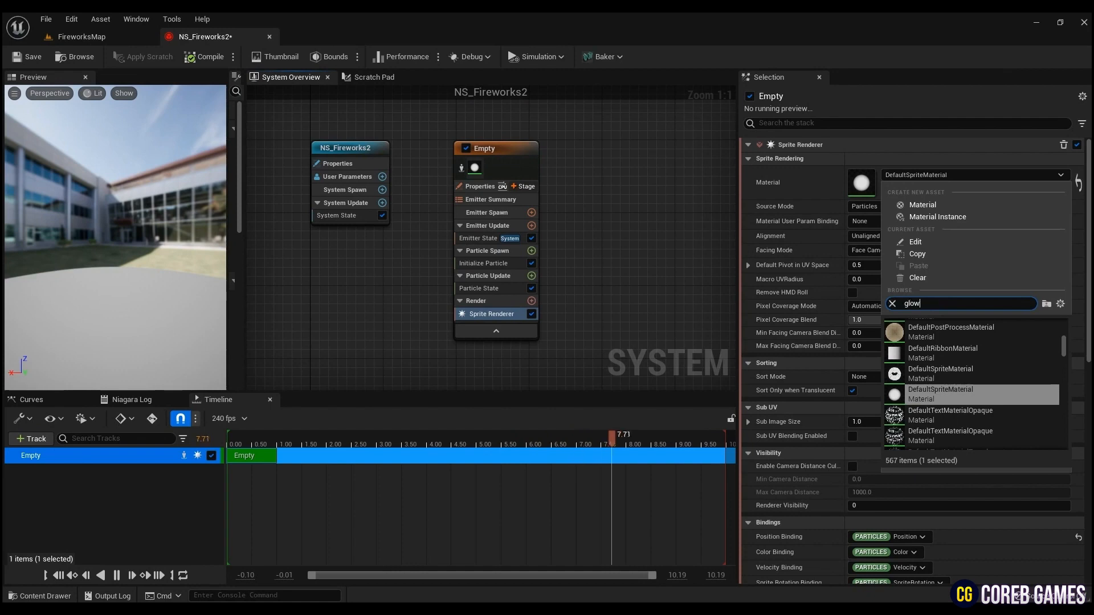
pyautogui.click(940, 332)
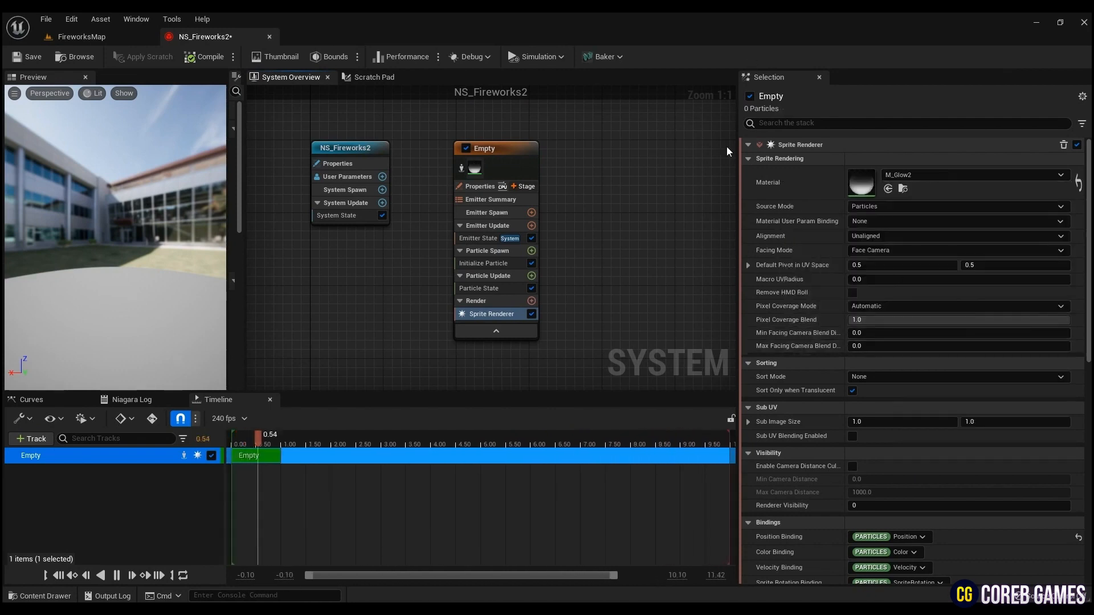
# Step: Move the Empty emitter node closer to the NS_Fireworks2 system node
pyautogui.click(496, 156)
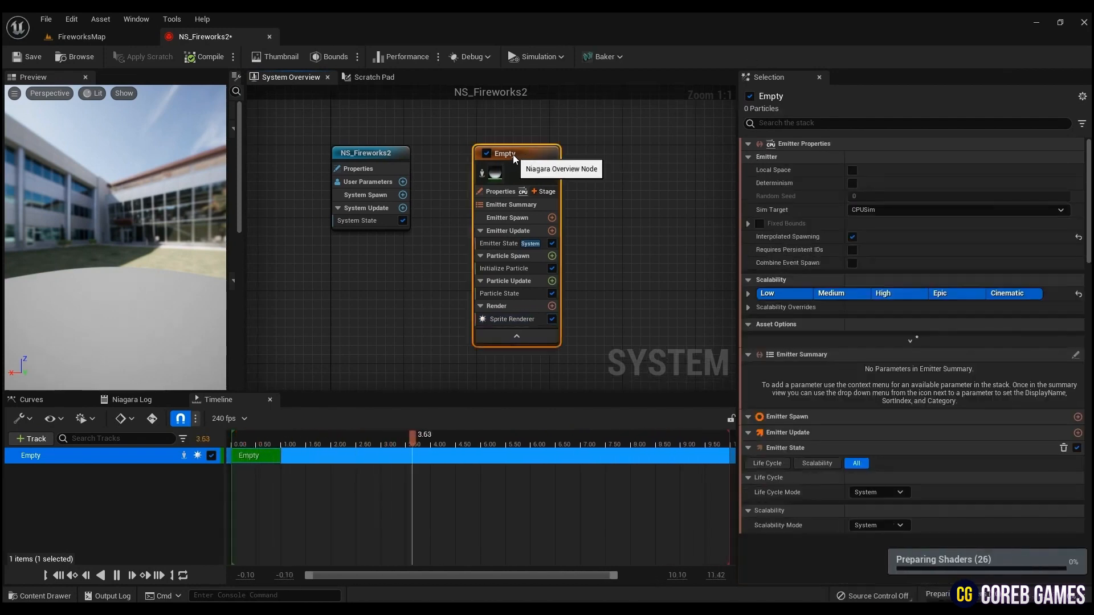
pyautogui.rightClick(528, 156)
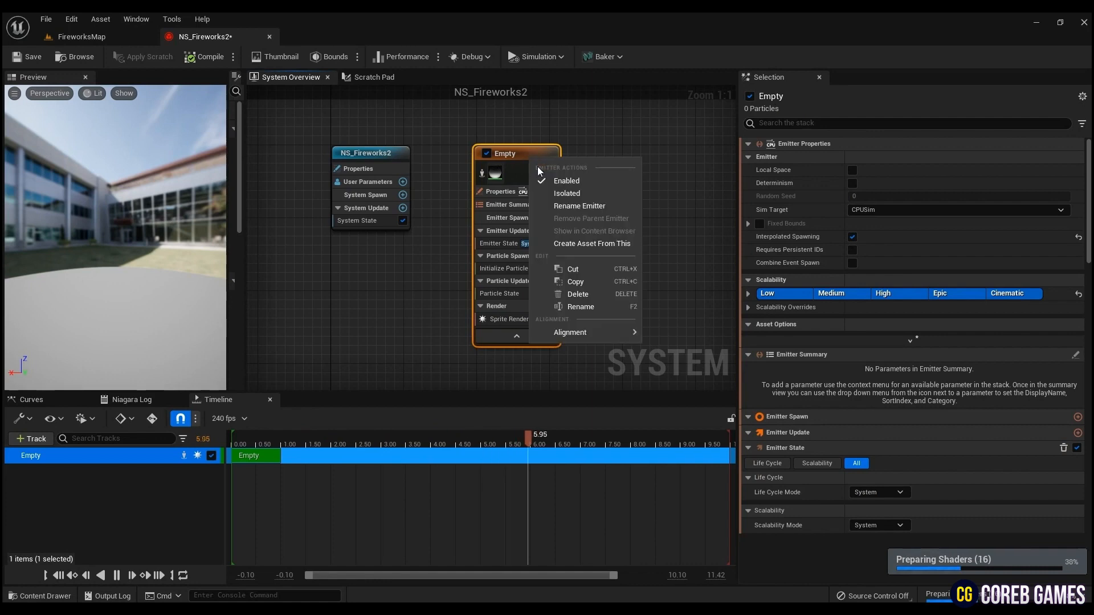
pyautogui.click(561, 193)
pyautogui.moveTo(499, 155); pyautogui.dragTo(466, 156)
pyautogui.click(555, 171)
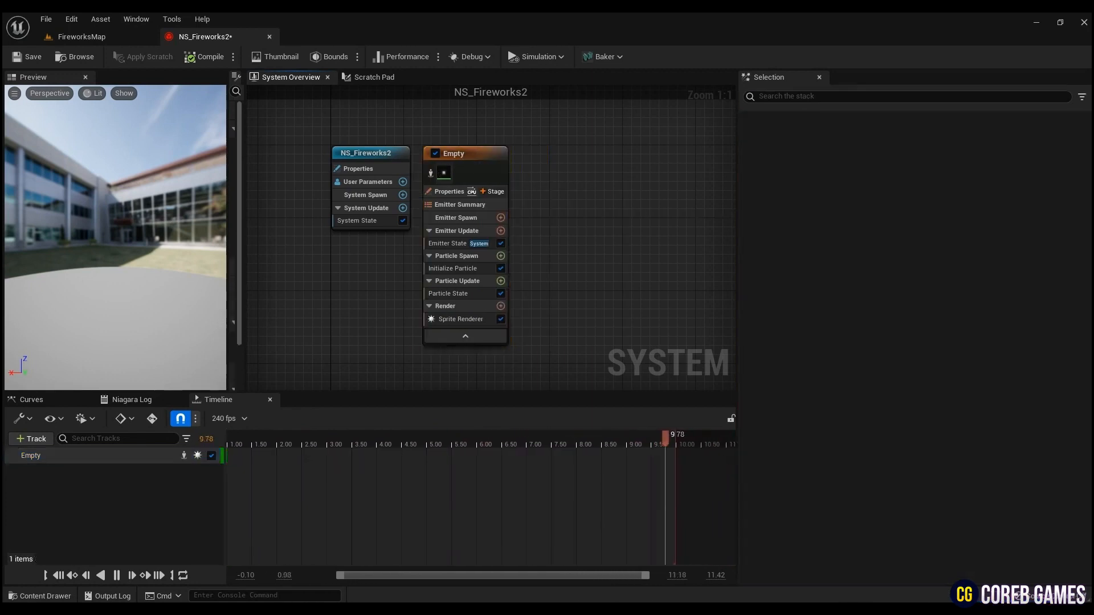
# Step: Add a Spawn Burst Instantaneous module to the Empty emitter's Emitter Update group
pyautogui.click(505, 234)
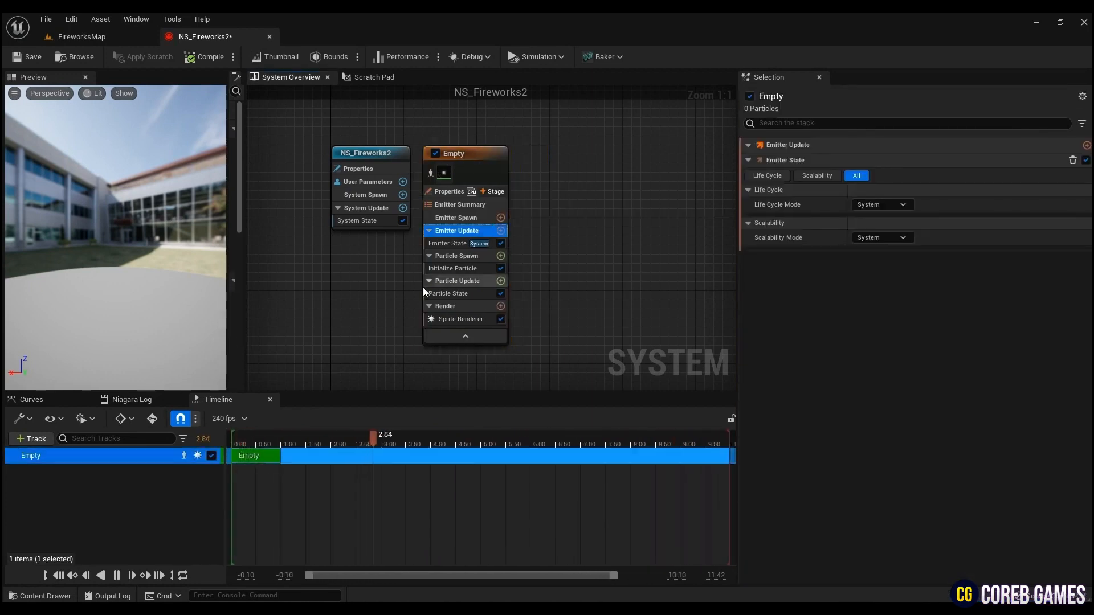
pyautogui.click(501, 231)
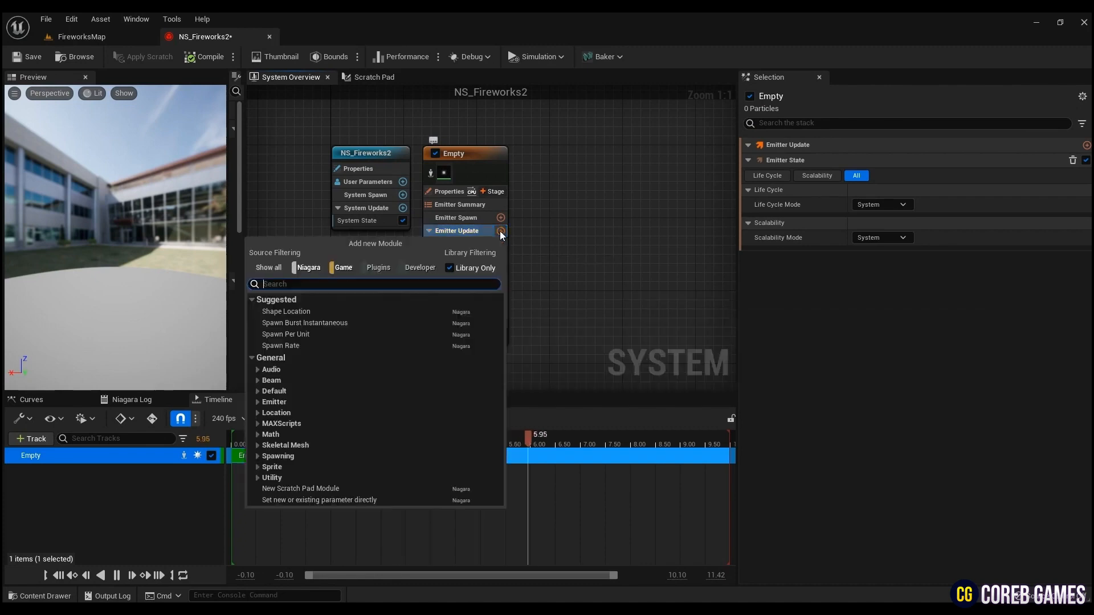
pyautogui.write('bur')
pyautogui.click(415, 312)
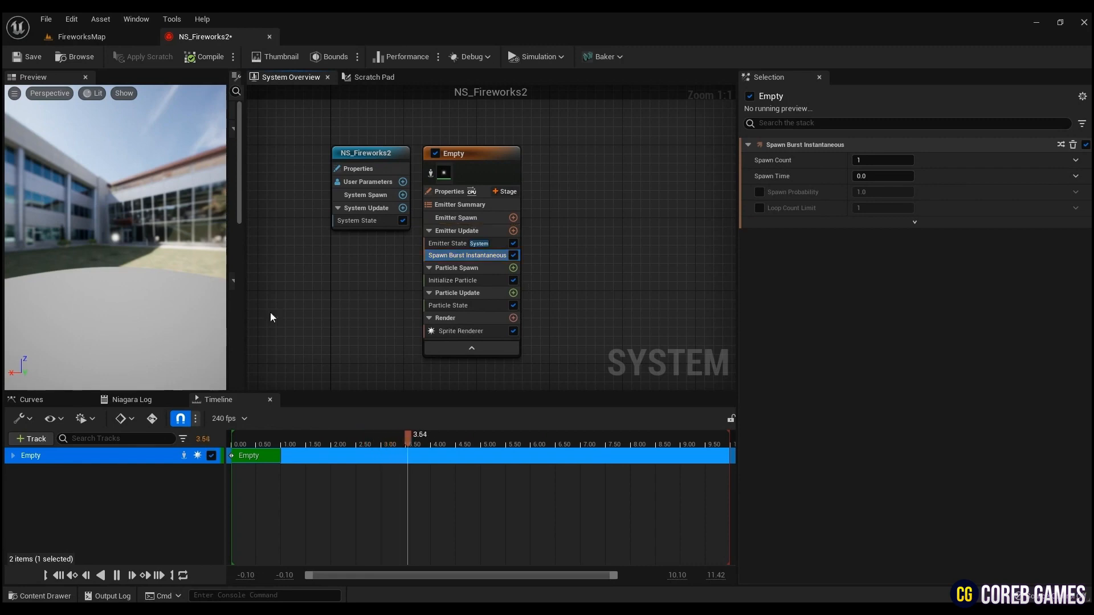
# Step: Add an Add Velocity module to the Empty emitter's Particle Spawn group
pyautogui.scroll(6, 114, 248)
pyautogui.scroll(-3, 122, 238)
pyautogui.moveTo(125, 244); pyautogui.dragTo(127, 252)
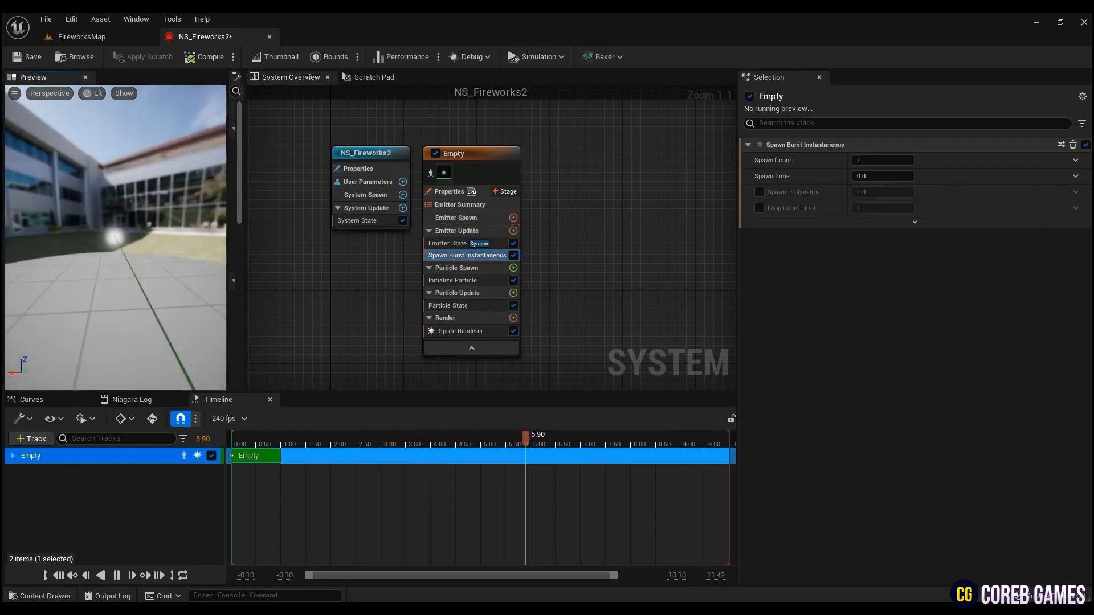
pyautogui.click(513, 268)
pyautogui.write('add')
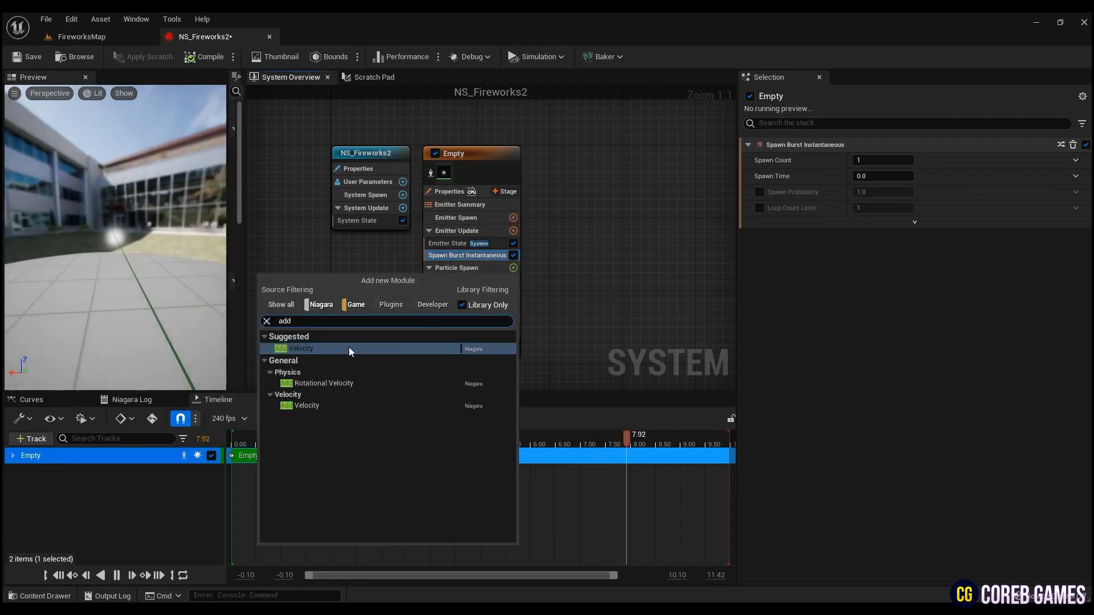
pyautogui.click(349, 348)
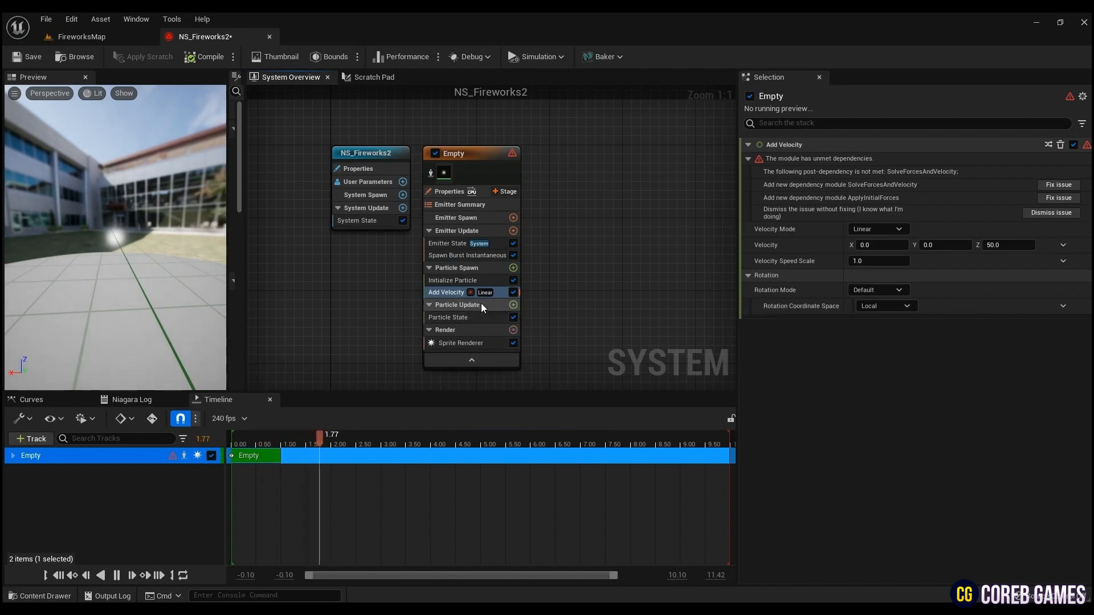
# Step: Add a Solve Forces and Velocity module to the Empty emitter's Particle Update group
pyautogui.click(513, 304)
pyautogui.write('s')
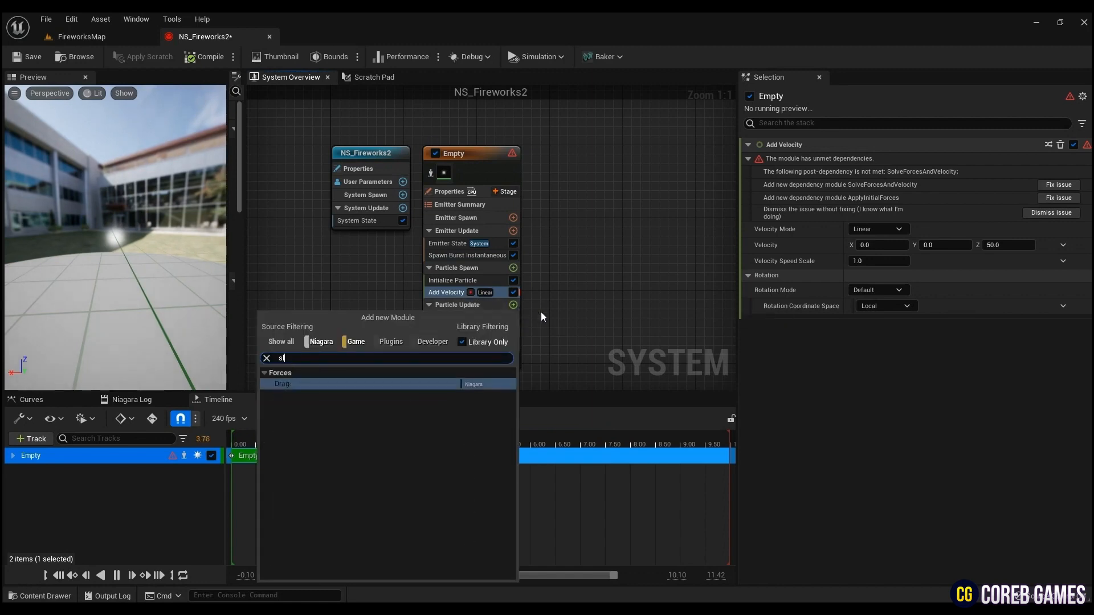
pyautogui.write('ol')
pyautogui.press('Return')
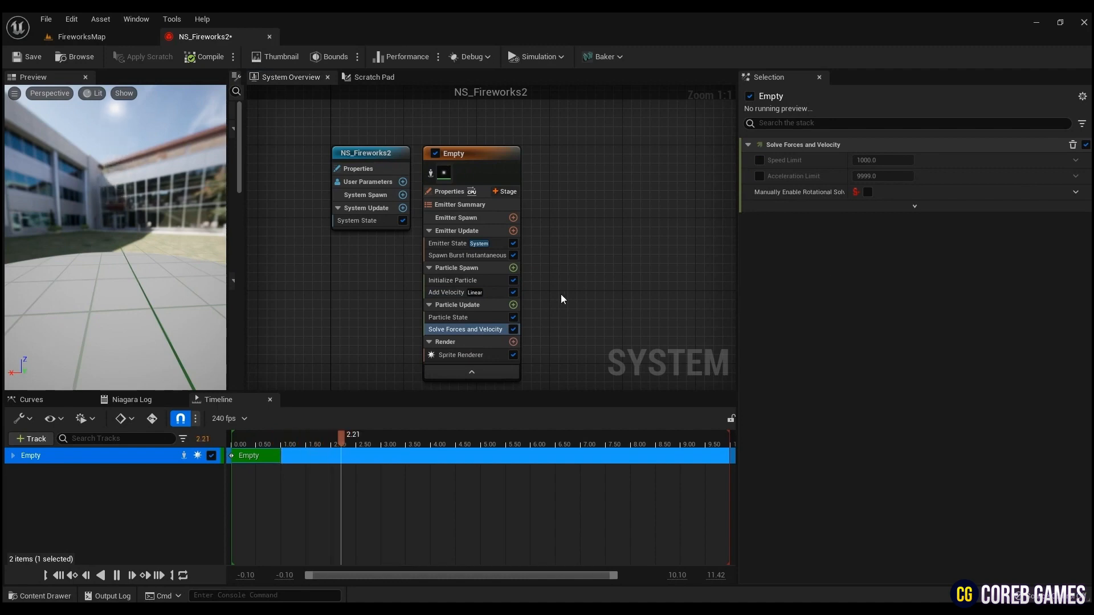
# Step: Set the Add Velocity module's Velocity Mode to In Cone
pyautogui.click(447, 292)
pyautogui.click(880, 162)
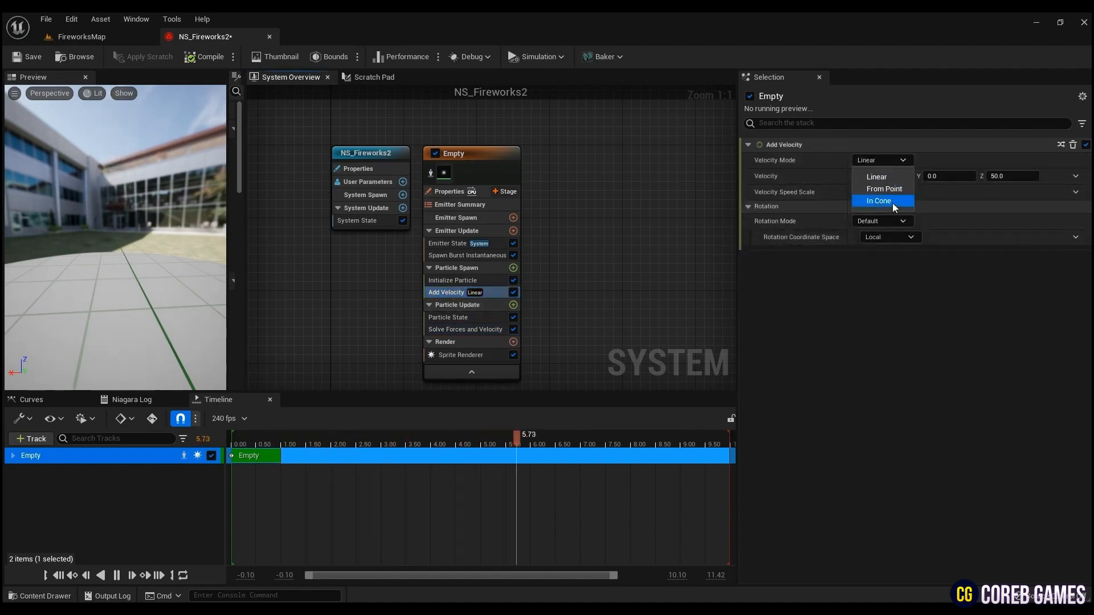
pyautogui.click(889, 201)
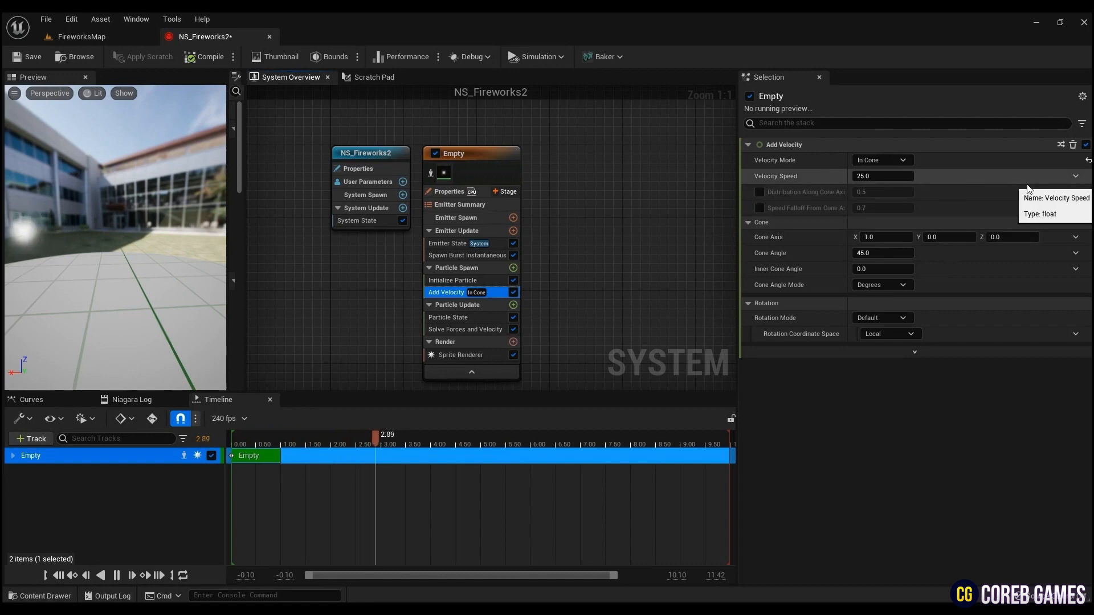
# Step: Make the Add Velocity speed a Random Range Float with minimum 2500 and maximum 3000
pyautogui.click(1075, 176)
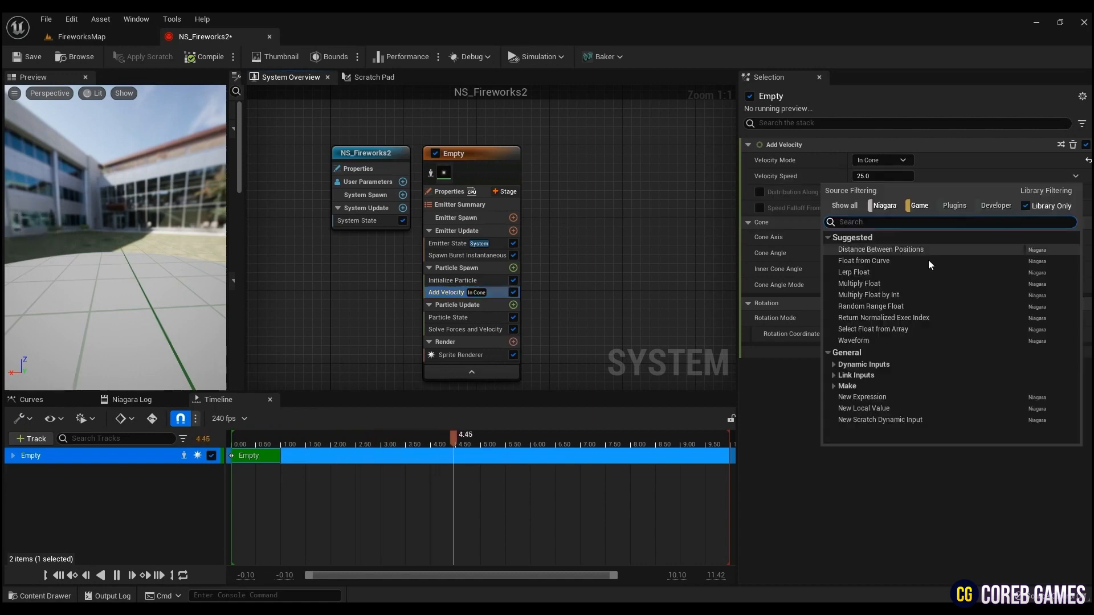
pyautogui.click(898, 306)
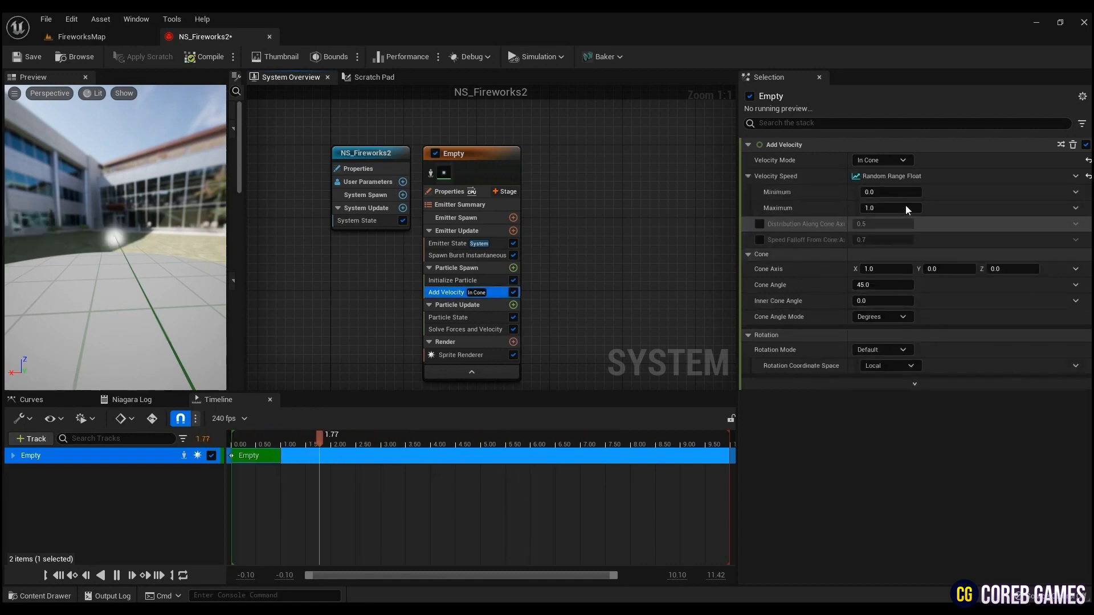
pyautogui.click(890, 192)
pyautogui.write('2500')
pyautogui.press('Tab')
pyautogui.write('300')
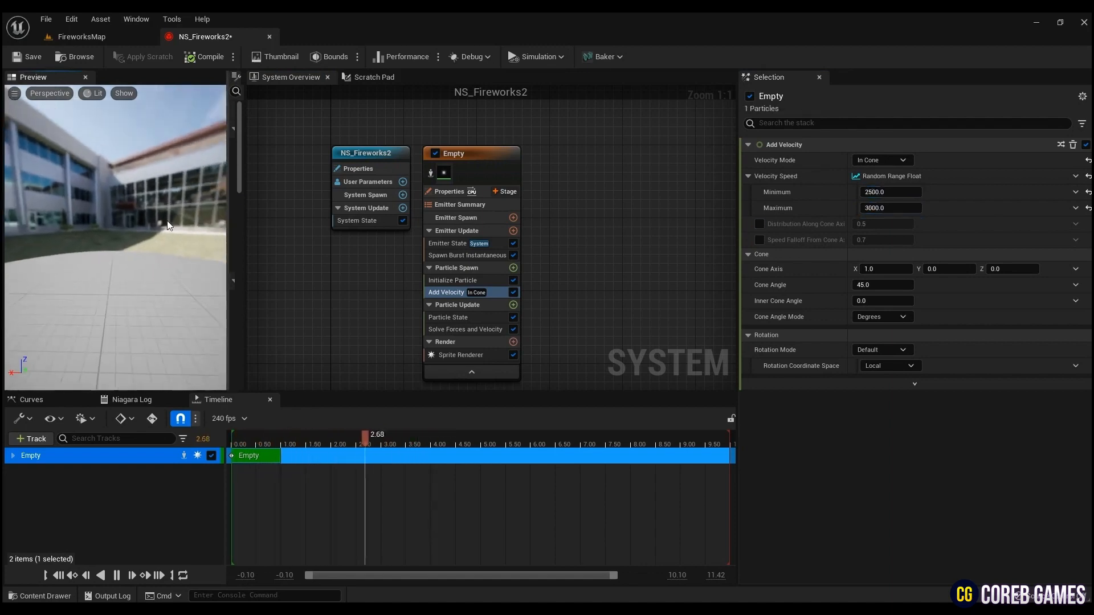
# Step: Set the Z component of the Add Velocity cone axis to 1.0 and replay the simulation from the start
pyautogui.moveTo(245, 442); pyautogui.dragTo(227, 438)
pyautogui.moveTo(154, 348); pyautogui.dragTo(175, 378)
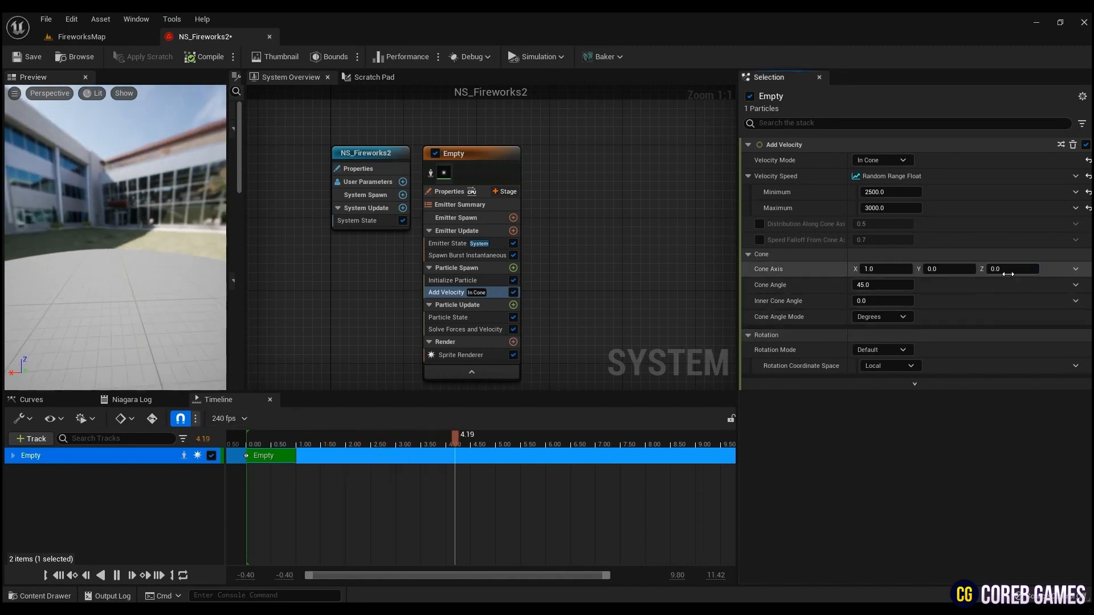
pyautogui.press('Tab')
pyautogui.click(248, 439)
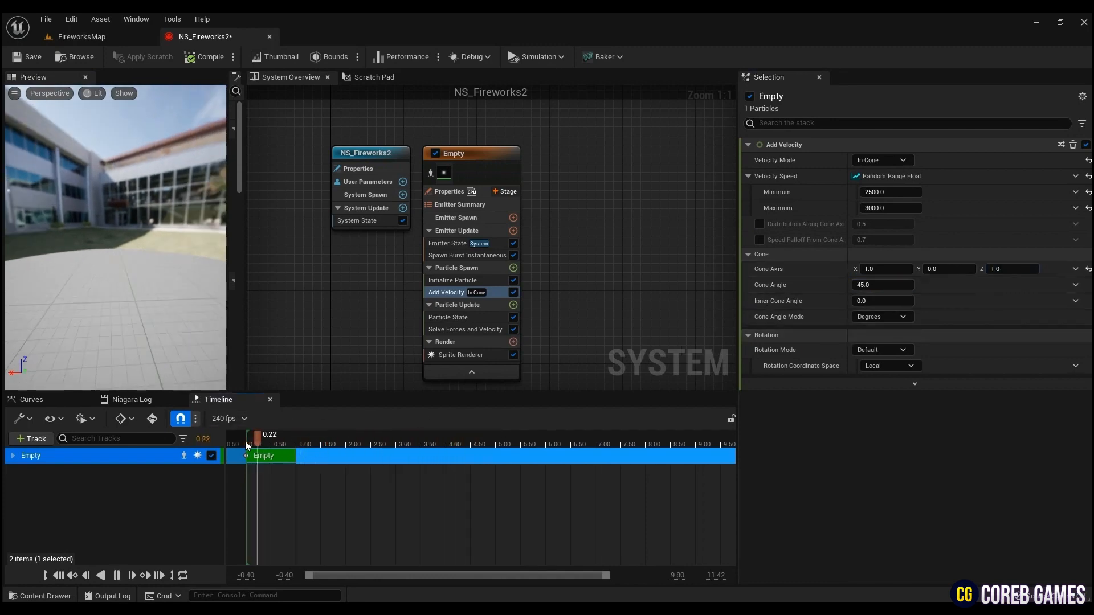
# Step: Enable Distribution Along Cone Axis in Add Velocity, set it to 0.3 and replay the simulation
pyautogui.click(760, 223)
pyautogui.click(883, 223)
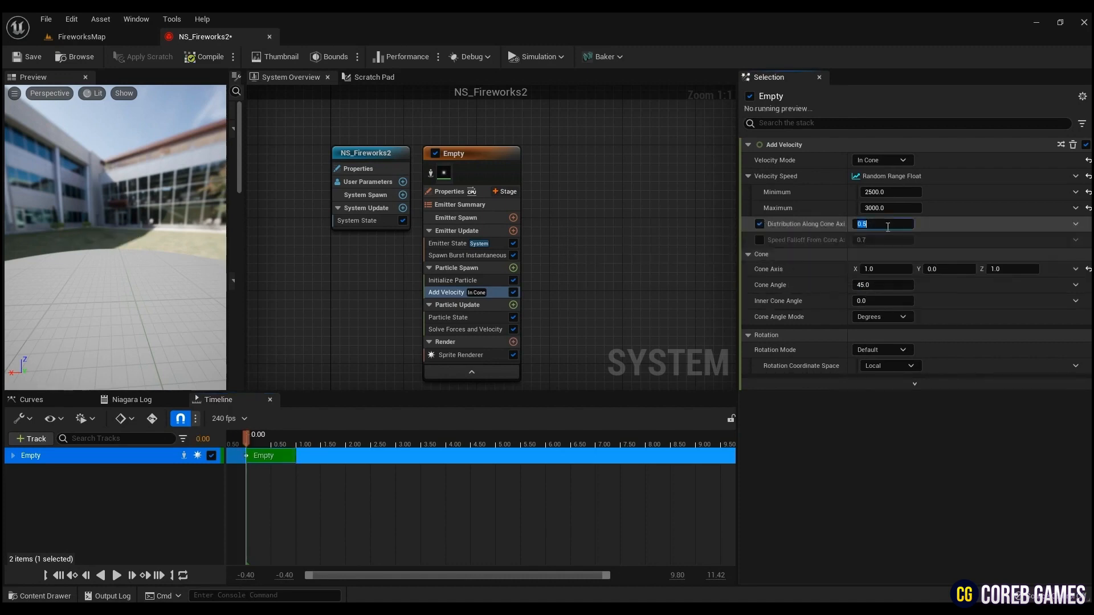
pyautogui.press('BackSpace')
pyautogui.click(241, 439)
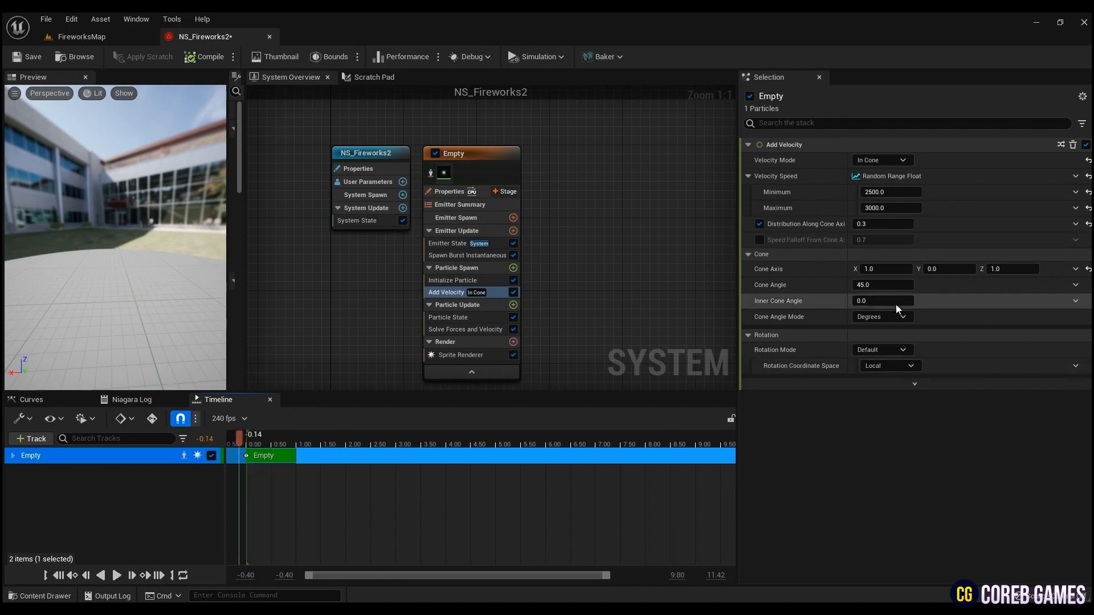
# Step: Set the Add Velocity cone axis X component to 0 and the Cone Angle to 50
pyautogui.click(893, 273)
pyautogui.write('0')
pyautogui.press('Tab')
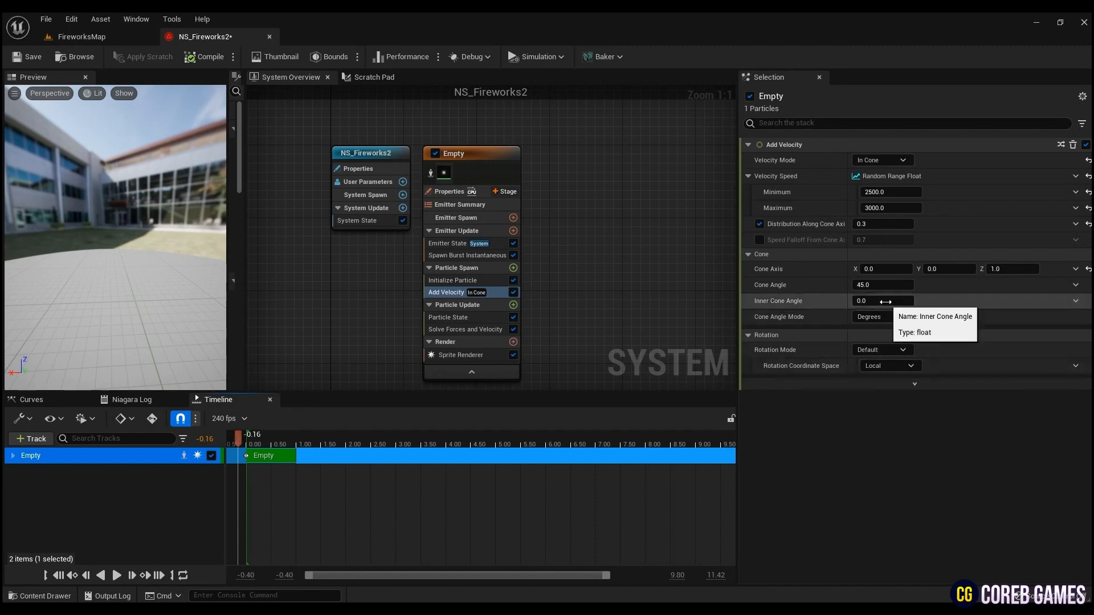
pyautogui.click(883, 284)
pyautogui.write('50')
pyautogui.press('Tab')
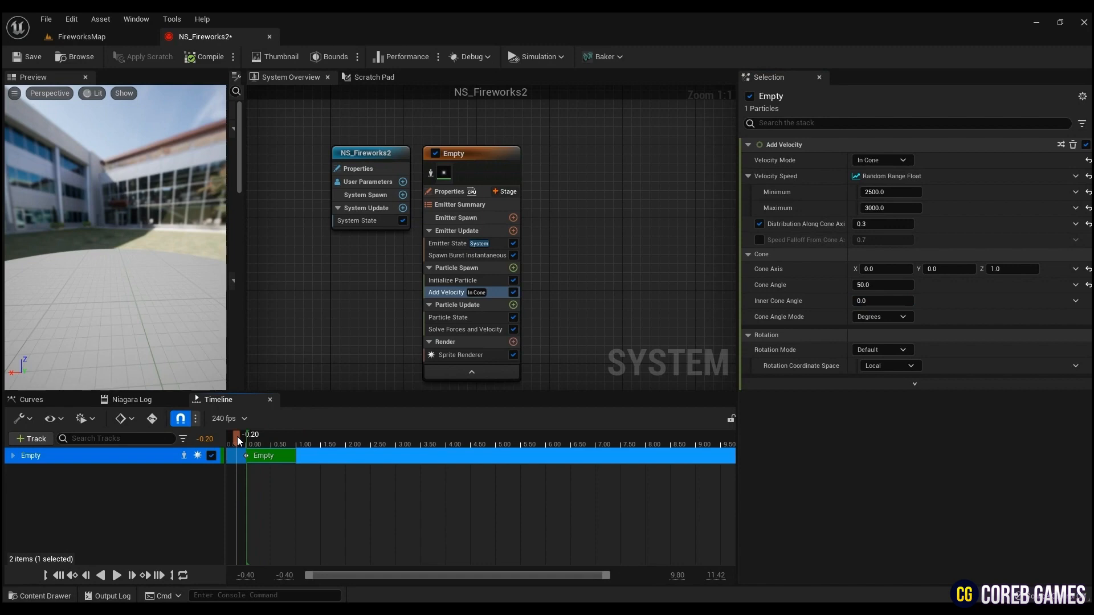
# Step: Add a Drag module to the Empty emitter's Particle Update group
pyautogui.click(472, 305)
pyautogui.click(514, 305)
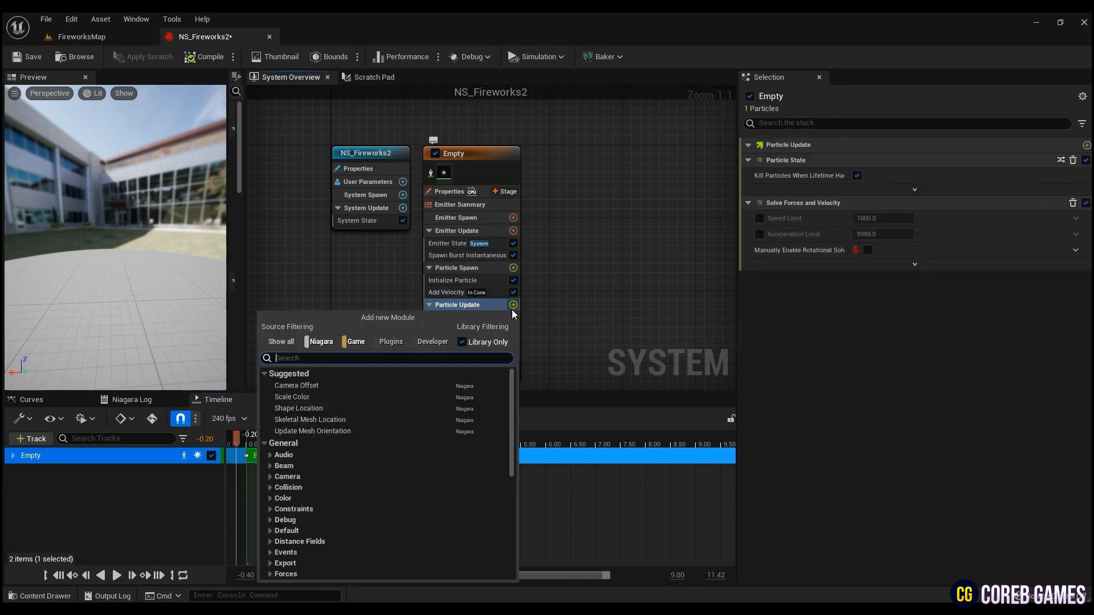
pyautogui.write('dra')
pyautogui.press('Return')
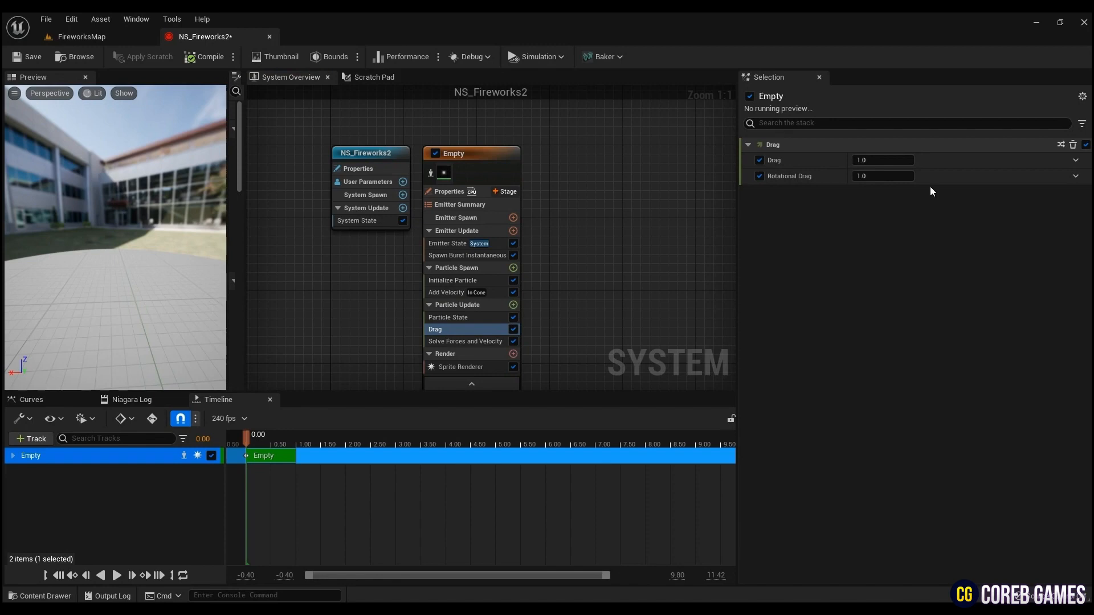
# Step: Make the Drag value a Random Range Float from 0.8 to 1.2 and disable Rotational Drag
pyautogui.click(1075, 160)
pyautogui.click(898, 290)
pyautogui.click(888, 176)
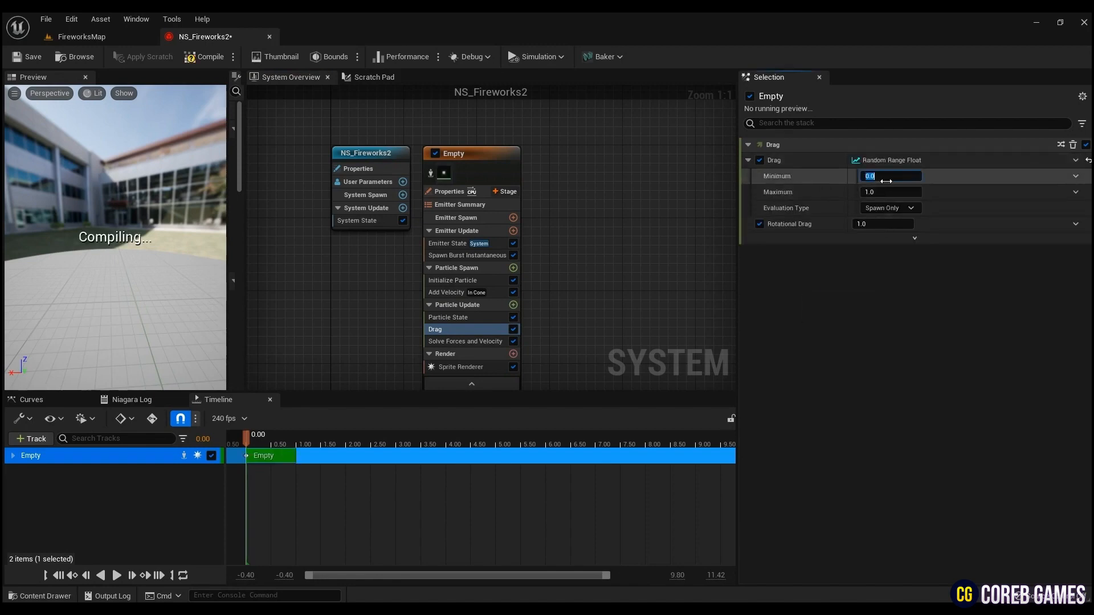
pyautogui.write('0.8')
pyautogui.write('.2')
pyautogui.press('Tab')
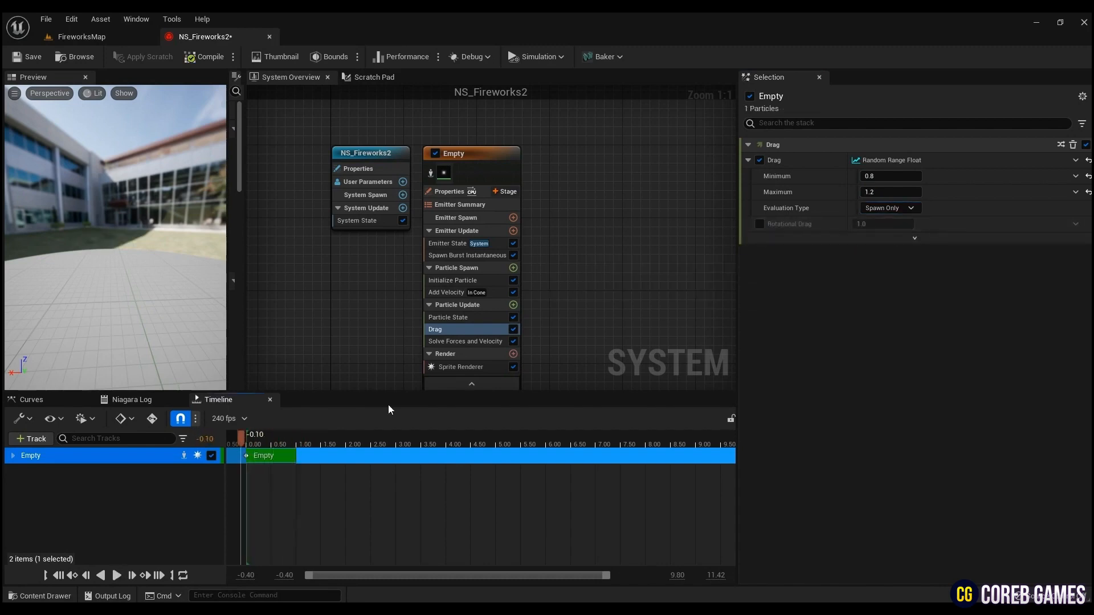
# Step: Add a Generate Location Event module to the Empty emitter's Particle Update group
pyautogui.moveTo(545, 356); pyautogui.dragTo(538, 322, button='right')
pyautogui.click(503, 271)
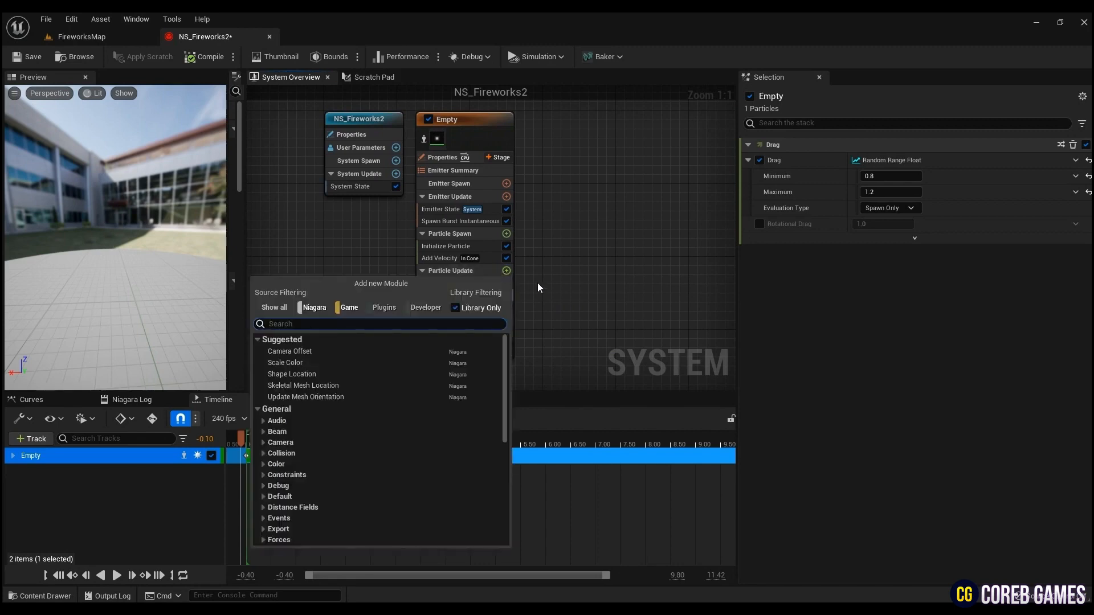
pyautogui.write('gener')
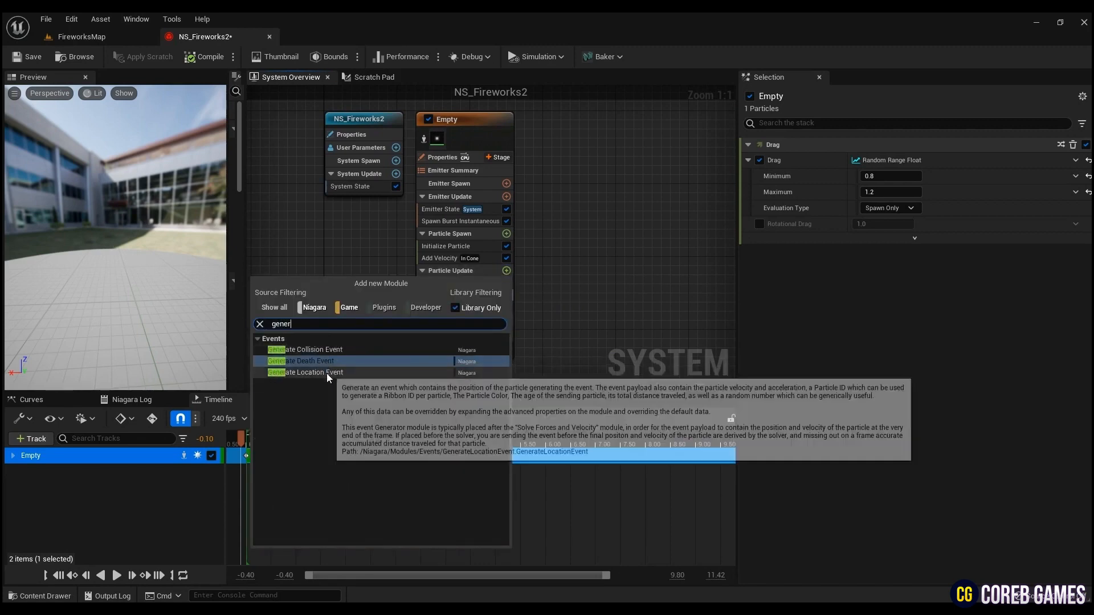
pyautogui.click(327, 373)
pyautogui.moveTo(466, 302); pyautogui.dragTo(466, 303)
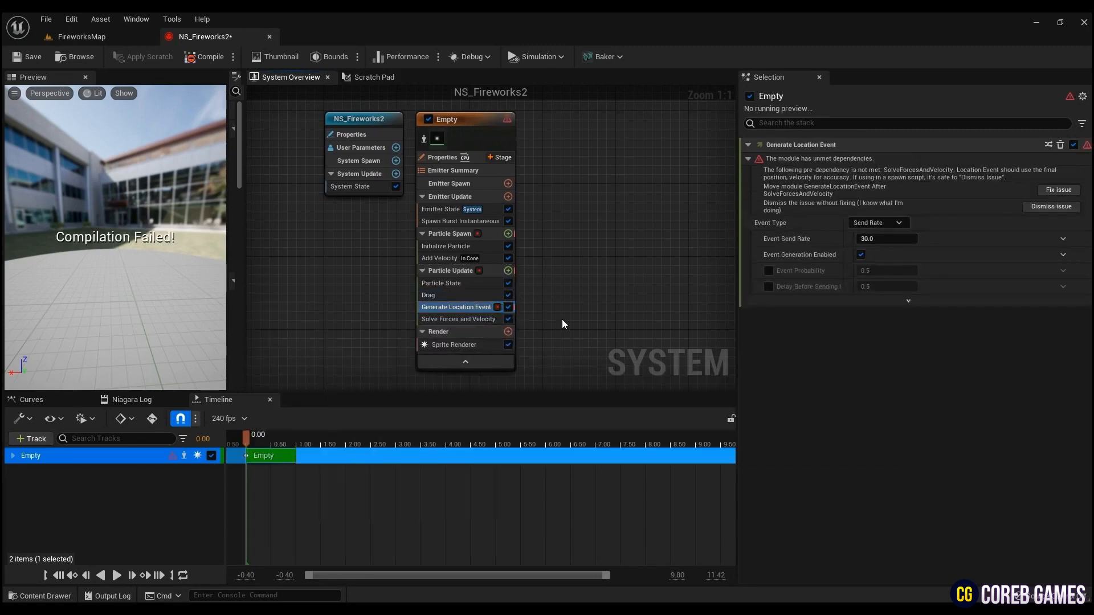
# Step: Fix the Generate Location Event dependency issue by moving the module after Solve Forces and Velocity
pyautogui.click(472, 318)
pyautogui.click(459, 275)
pyautogui.click(489, 306)
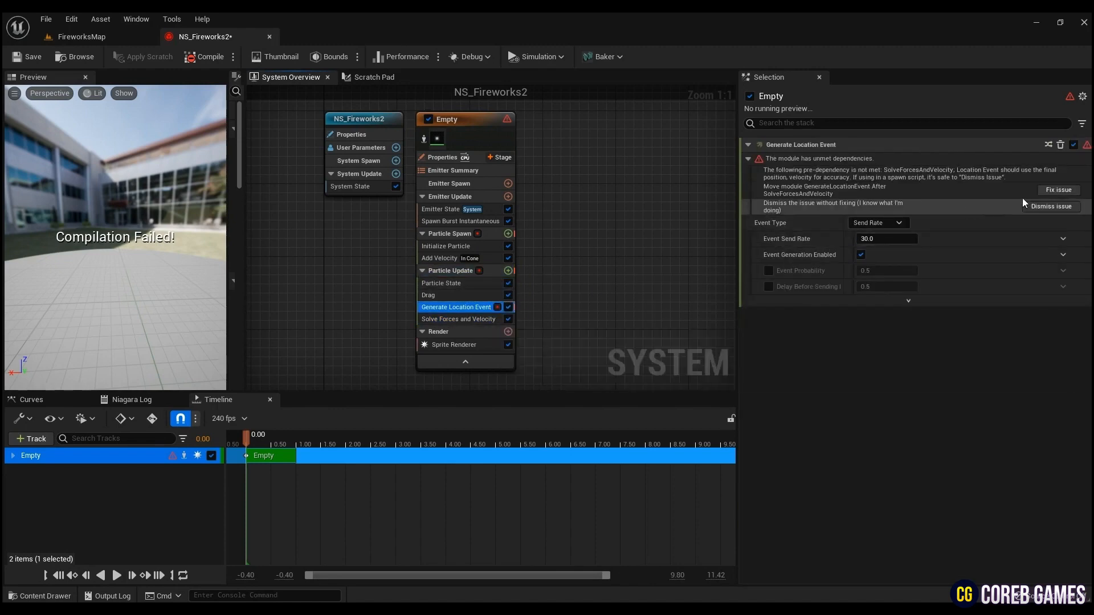
pyautogui.click(1056, 190)
pyautogui.click(453, 271)
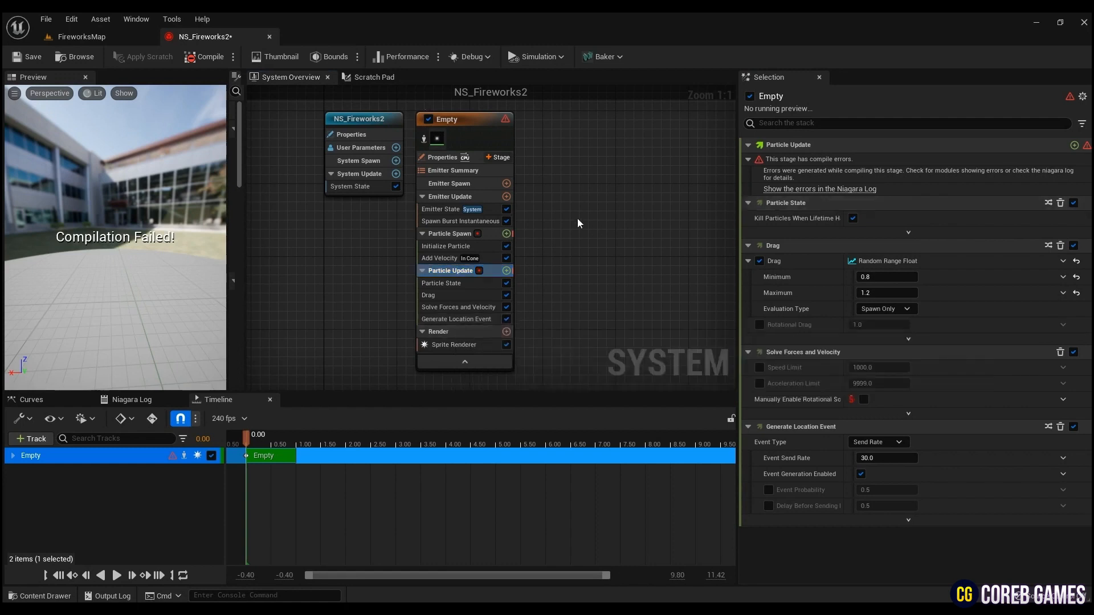
# Step: Enable Requires Persistent IDs in the Empty emitter's properties
pyautogui.click(442, 157)
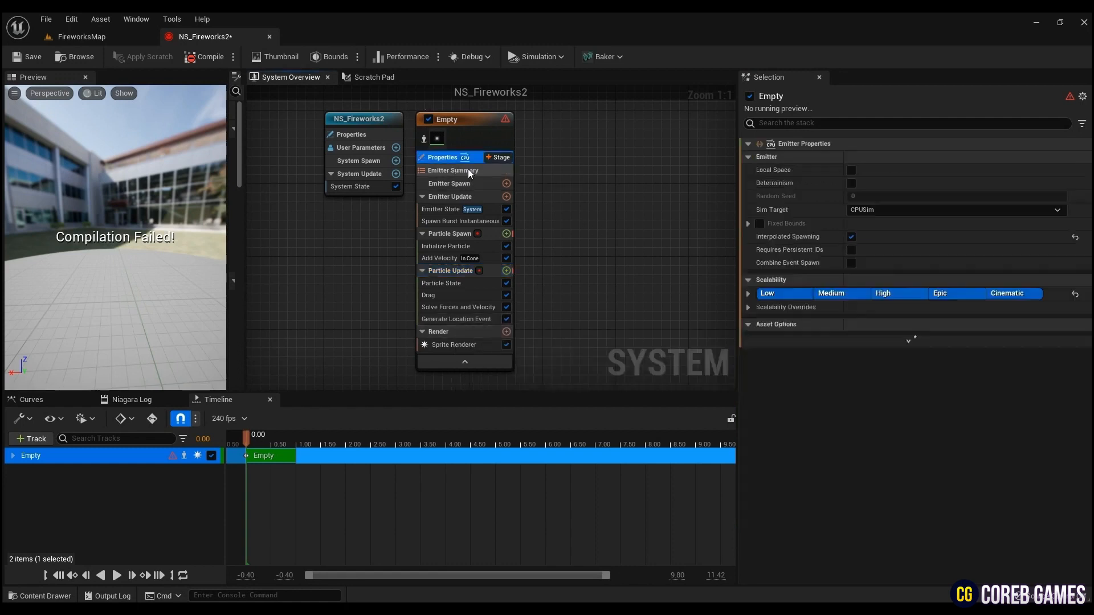
pyautogui.click(850, 250)
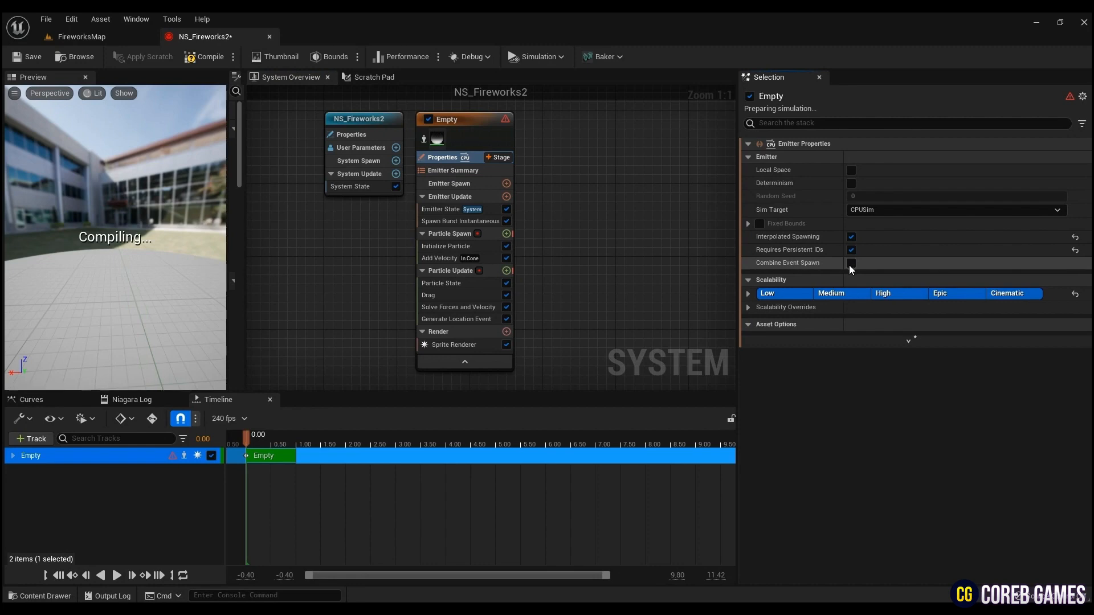
pyautogui.click(461, 270)
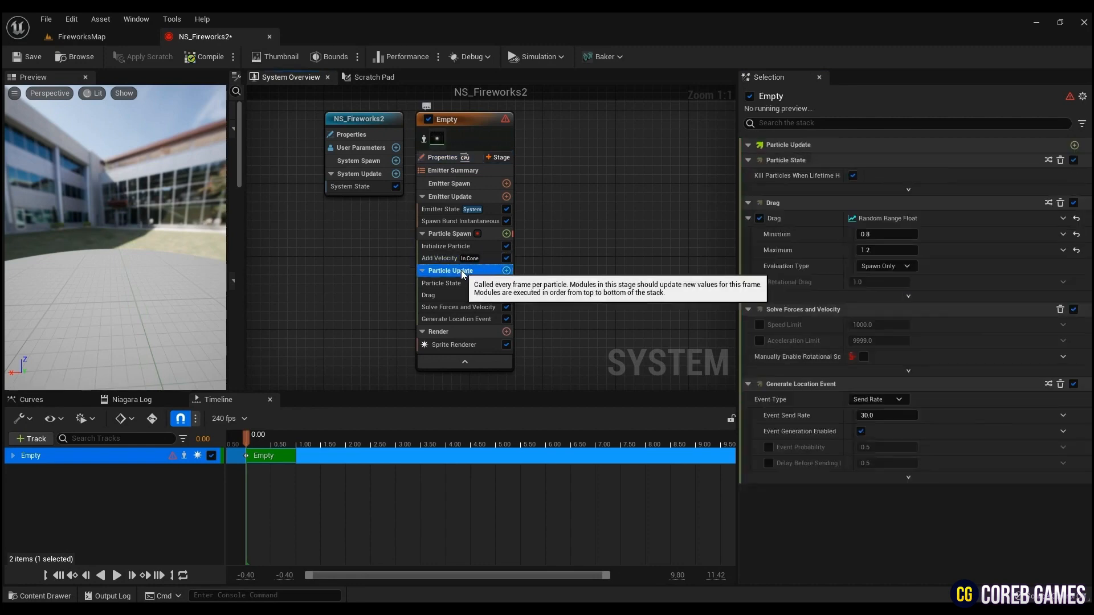
pyautogui.click(490, 234)
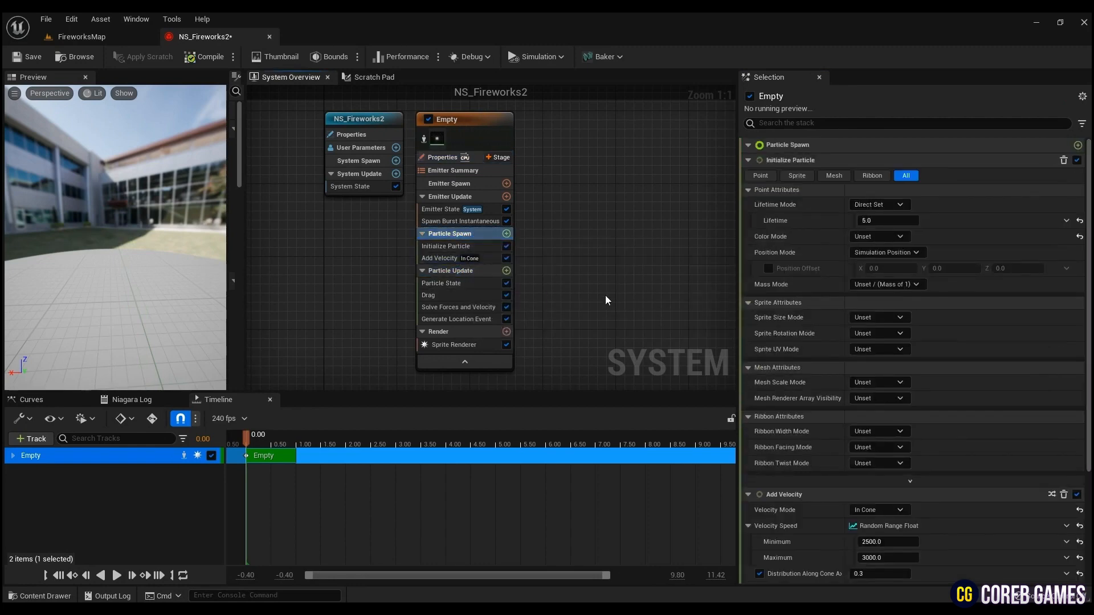
pyautogui.click(477, 271)
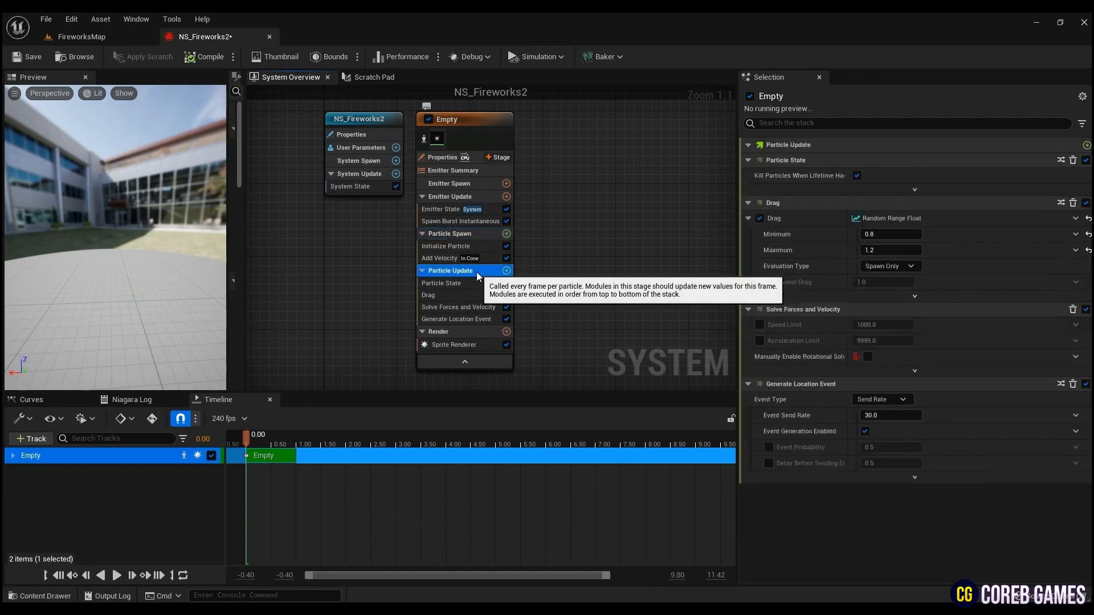
pyautogui.click(460, 319)
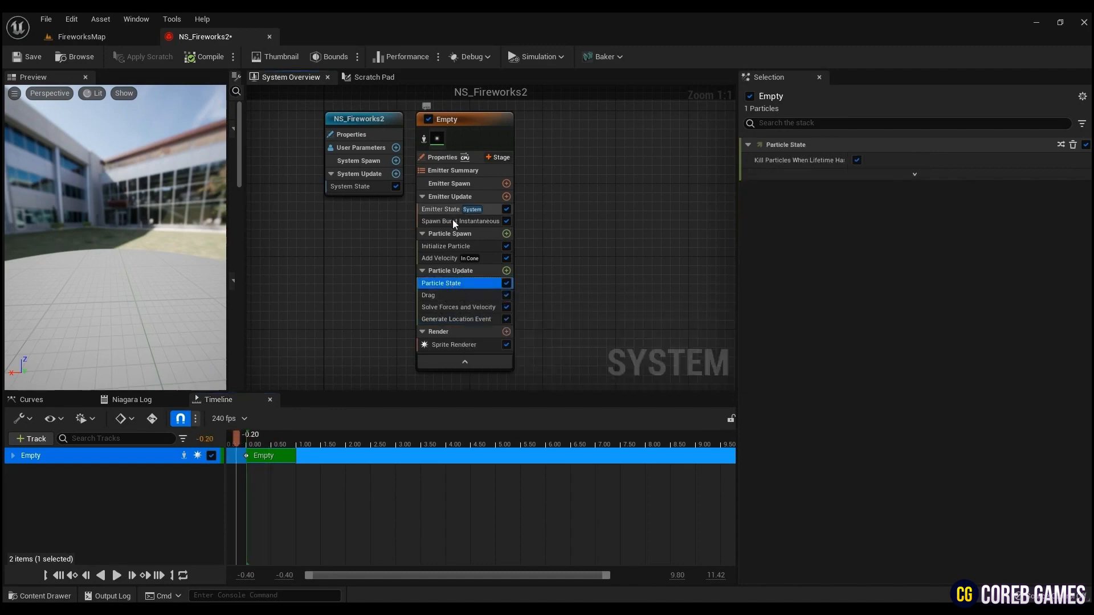
# Step: Set Initialize Particle's Sprite Size Mode to Non-Uniform with a size of X 30 and Y 100, and replay the simulation
pyautogui.click(450, 246)
pyautogui.click(882, 303)
pyautogui.click(897, 349)
pyautogui.click(918, 317)
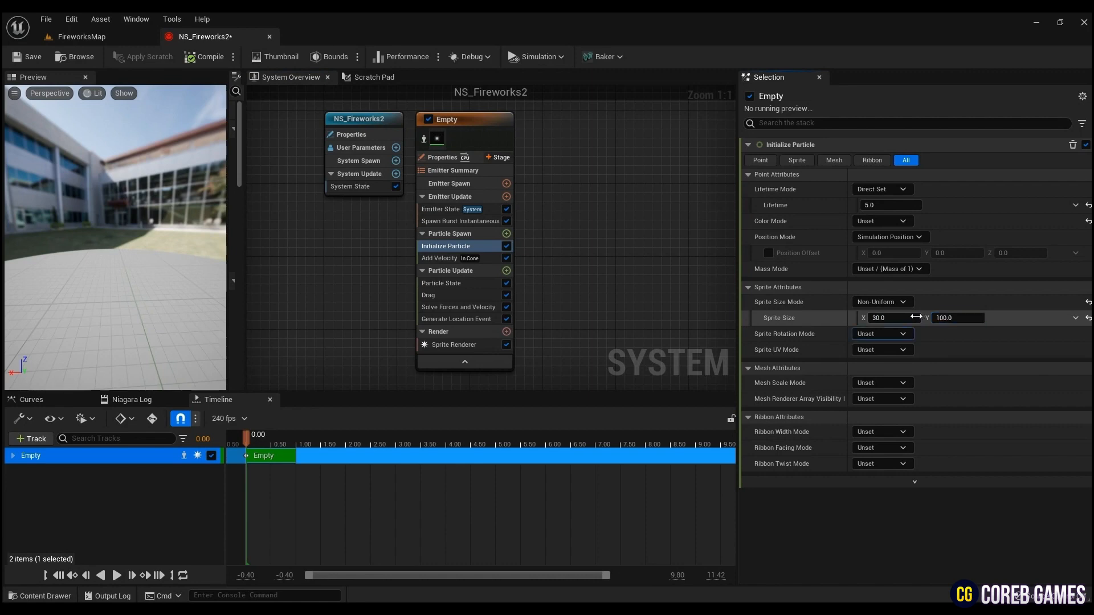
pyautogui.click(239, 443)
# Step: Set Initialize Particle's Lifetime Mode to Random with a minimum of 2.0 and a maximum of 3.0
pyautogui.click(869, 206)
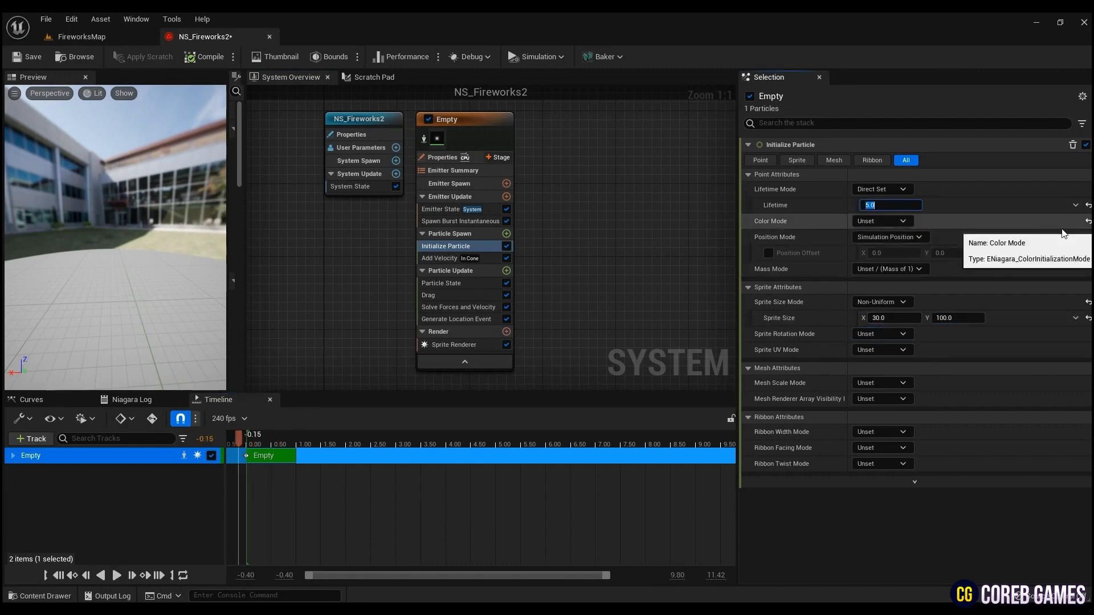
pyautogui.click(882, 190)
pyautogui.click(889, 210)
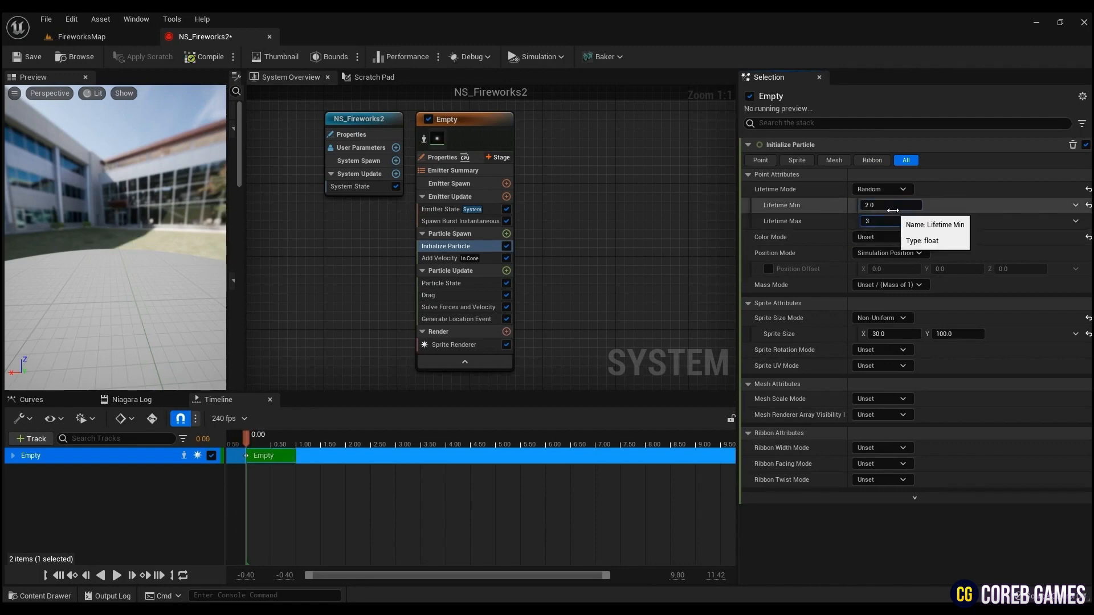
# Step: Set Initialize Particle's Color Mode to Direct Set and choose a bright orange-red colour with Value 80
pyautogui.click(882, 237)
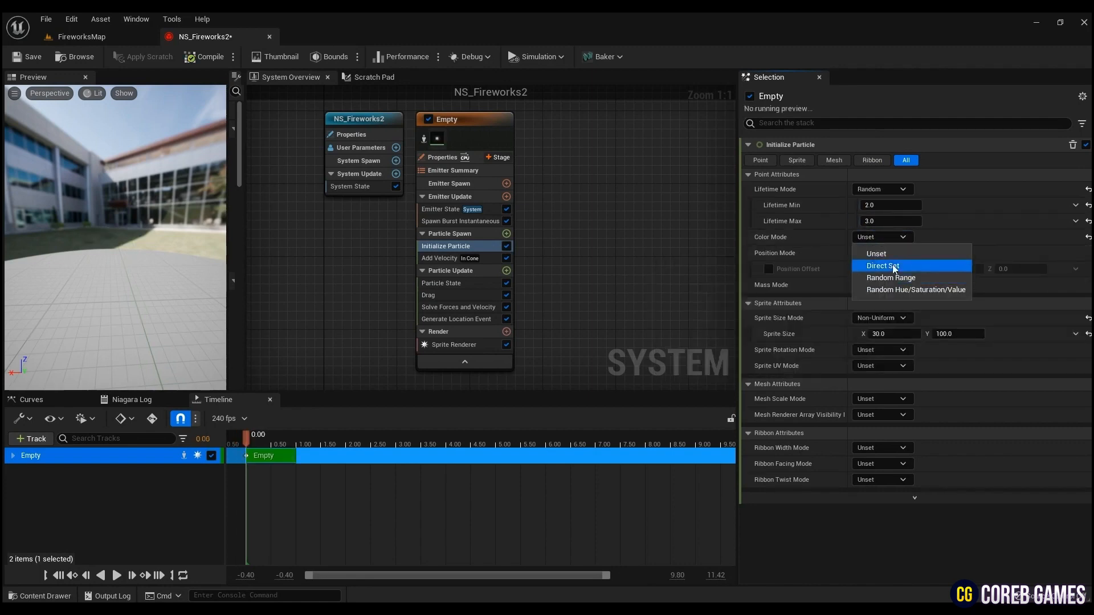
pyautogui.click(860, 272)
pyautogui.click(870, 253)
pyautogui.click(745, 354)
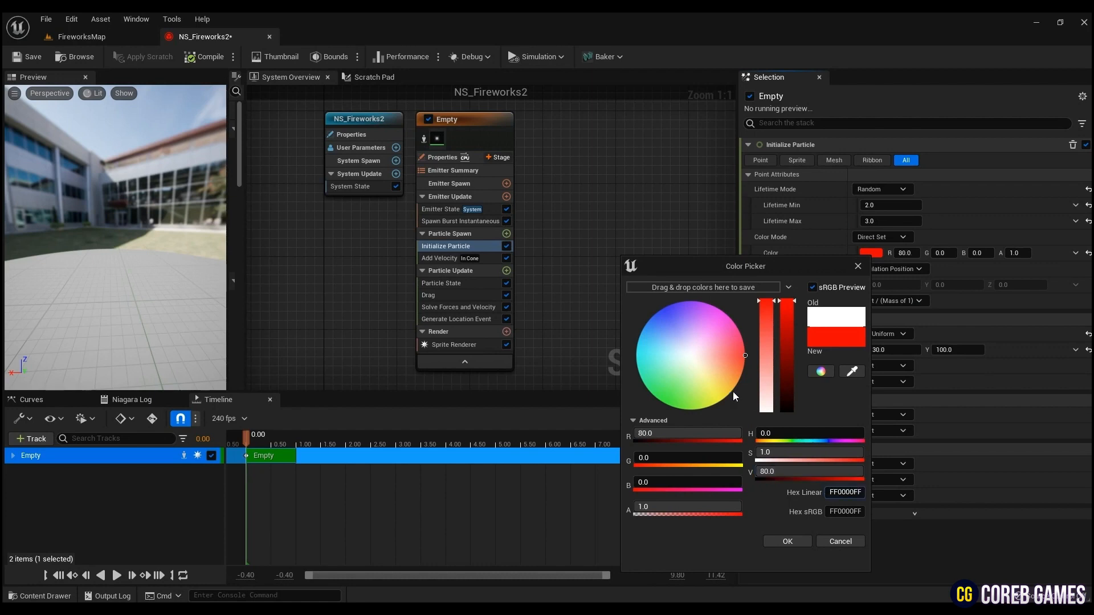
pyautogui.click(745, 359)
pyautogui.click(829, 473)
pyautogui.write('80')
pyautogui.press('Return')
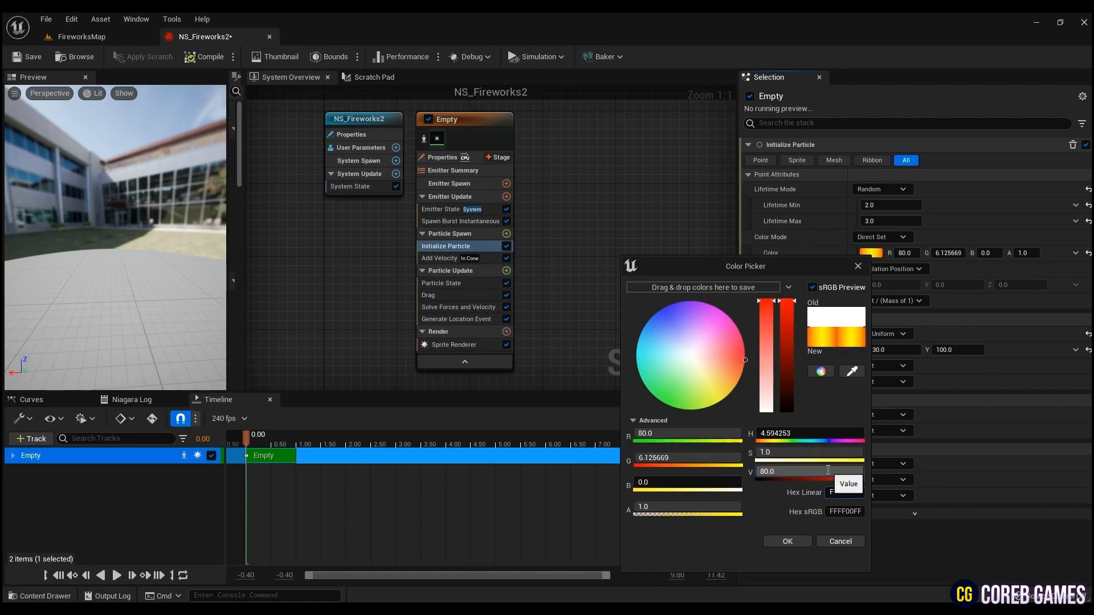
pyautogui.click(786, 539)
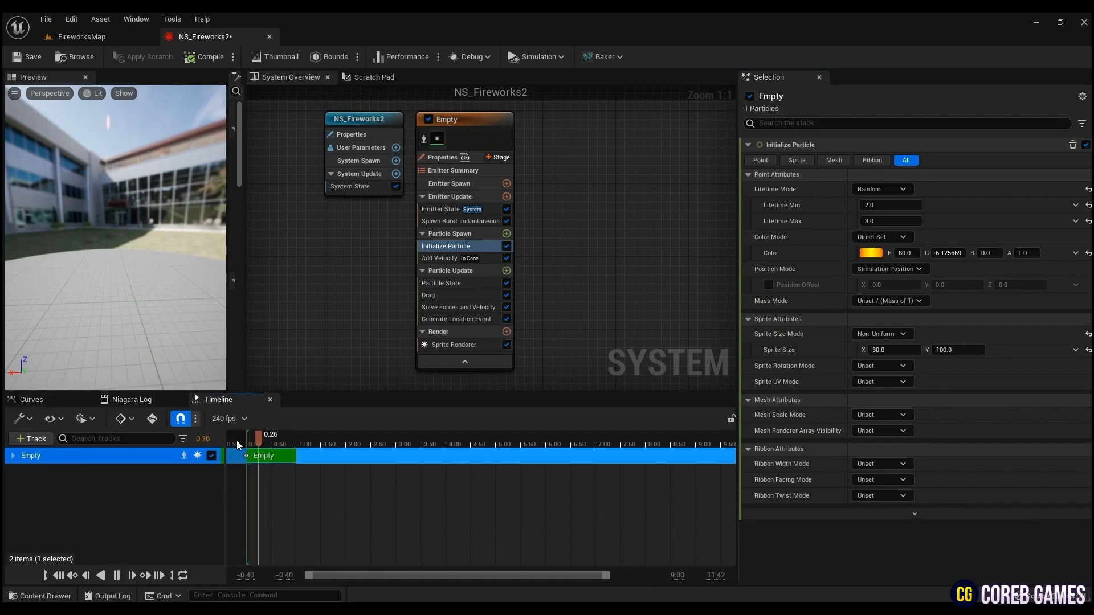
# Step: Show the Sprite Renderer settings and replay the particle effect from the start of the timeline
pyautogui.click(454, 345)
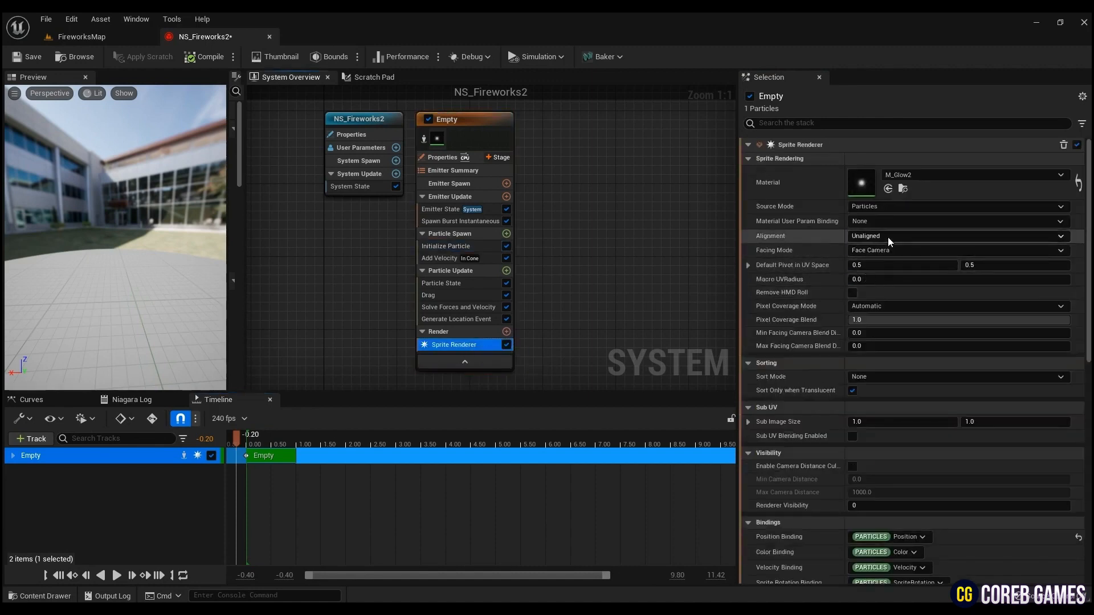
pyautogui.click(237, 442)
pyautogui.moveTo(237, 442)
pyautogui.mouseDown()
pyautogui.moveTo(265, 443)
pyautogui.moveTo(249, 443)
pyautogui.mouseUp()
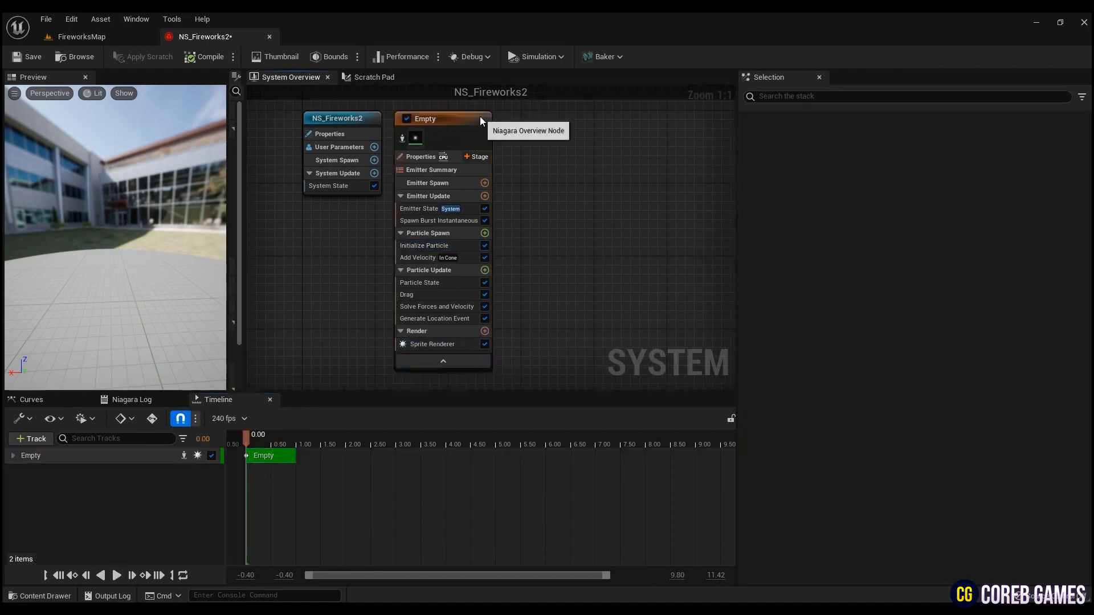
# Step: Duplicate the Empty emitter and place the copy beside the original
pyautogui.click(480, 116)
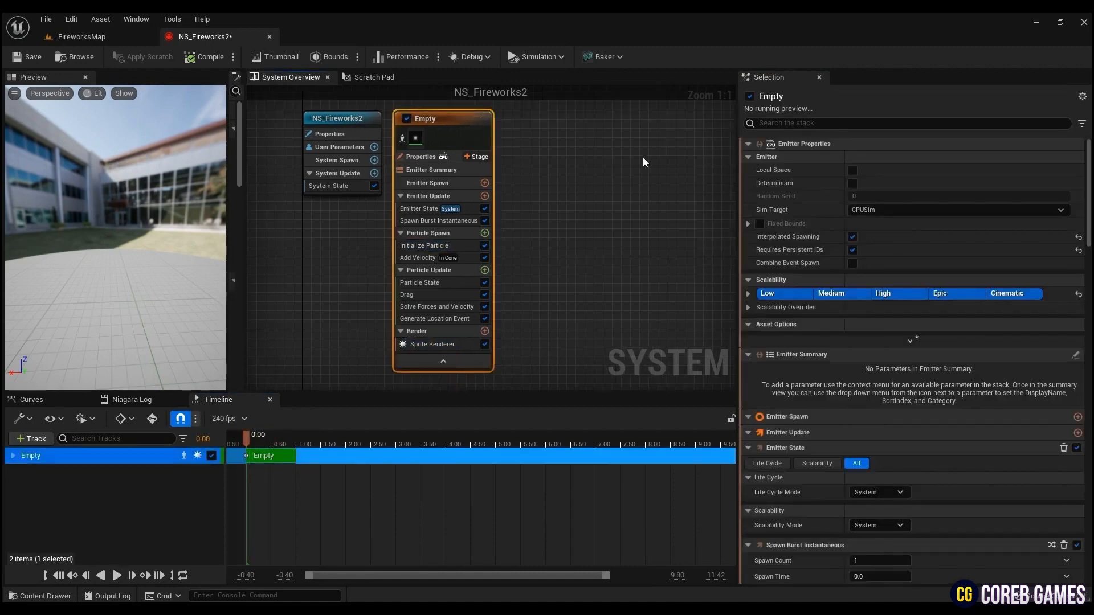
pyautogui.hotkey('ctrl', 'd')
pyautogui.moveTo(623, 154); pyautogui.dragTo(541, 127)
# Step: Delete the Spawn Burst Instantaneous, Add Velocity, Drag and Generate Location Event modules from the duplicated emitter
pyautogui.click(575, 225)
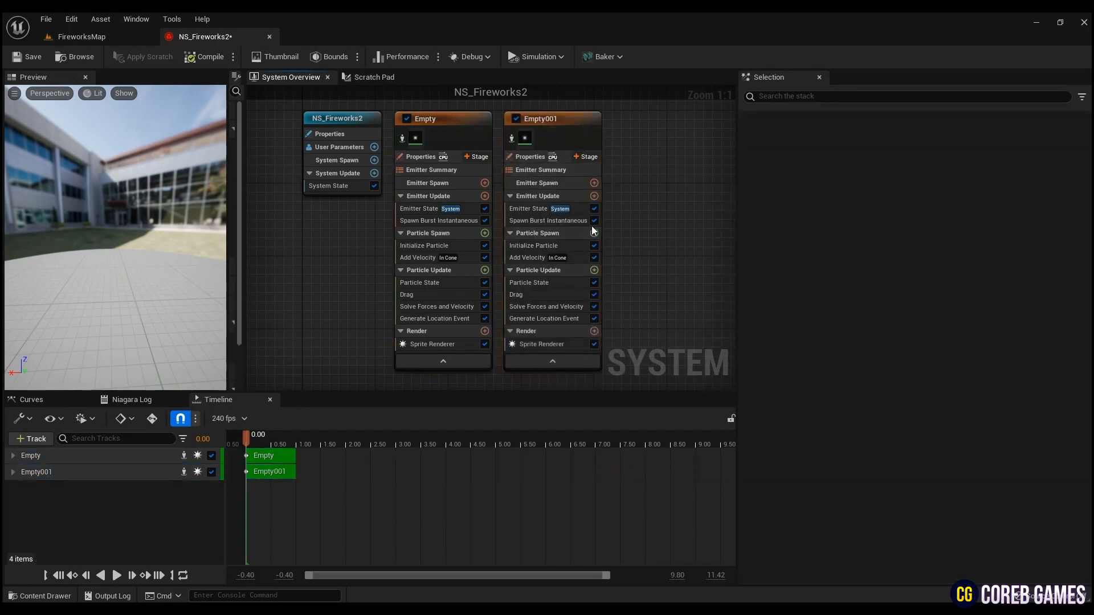
pyautogui.click(576, 224)
pyautogui.press('Delete')
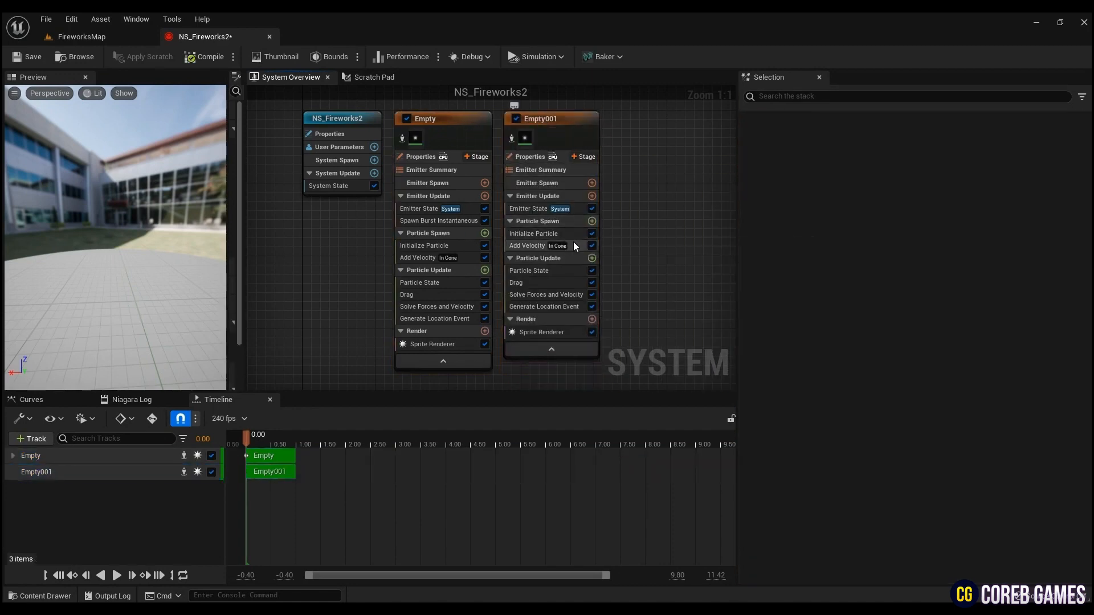
pyautogui.click(576, 243)
pyautogui.press('Delete')
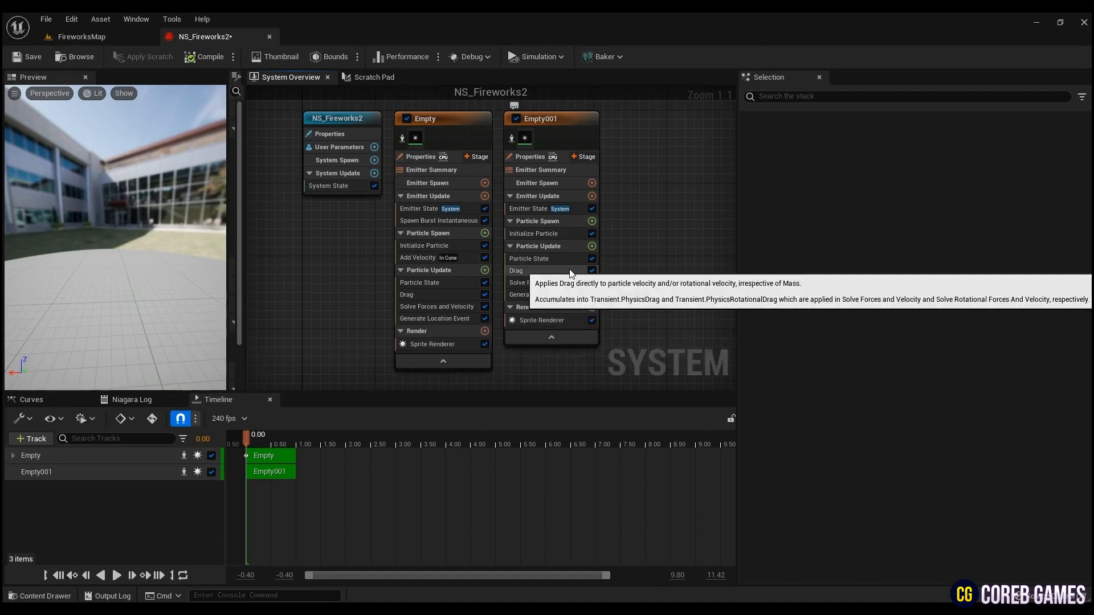
pyautogui.click(576, 271)
pyautogui.press('Delete')
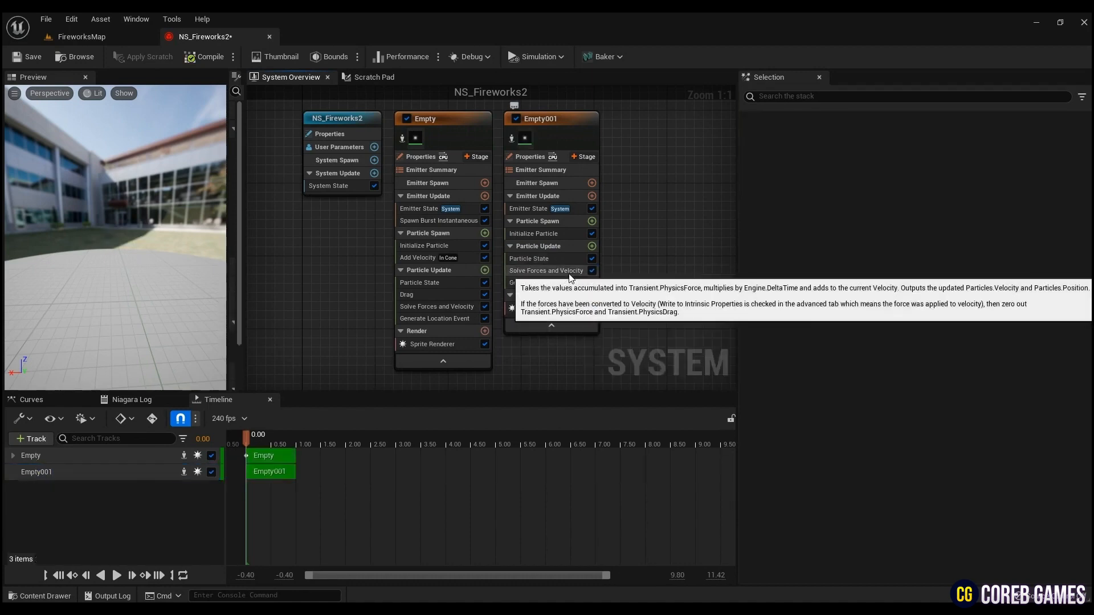
pyautogui.click(569, 282)
pyautogui.press('Delete')
# Step: Add an Event Handler stage to Empty001 with Empty's Location Event as source and a Spawn Number of 10
pyautogui.click(584, 157)
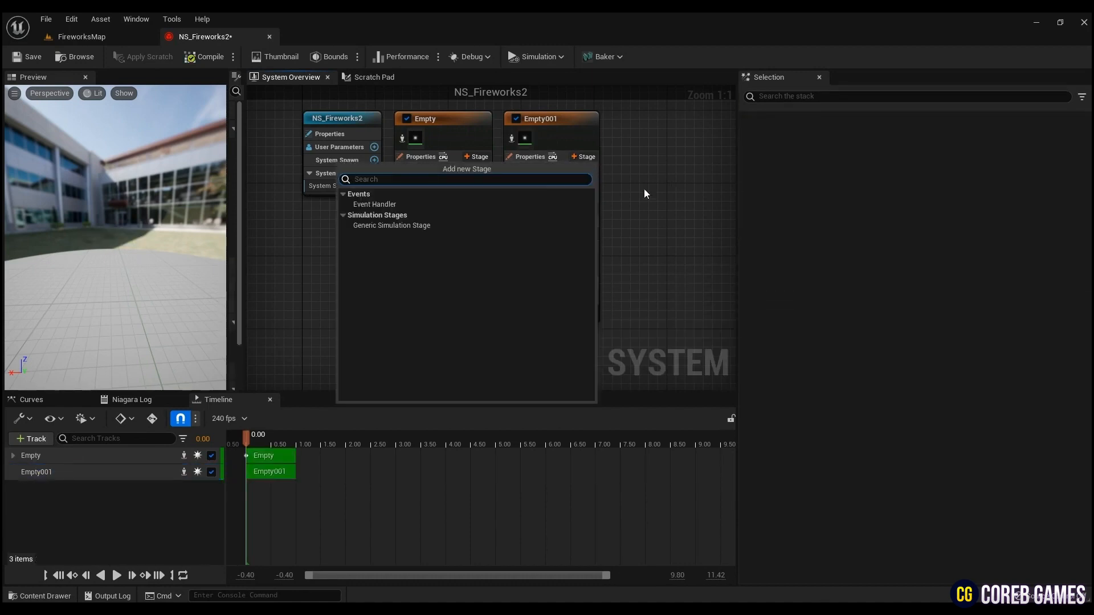
pyautogui.click(455, 207)
pyautogui.click(911, 158)
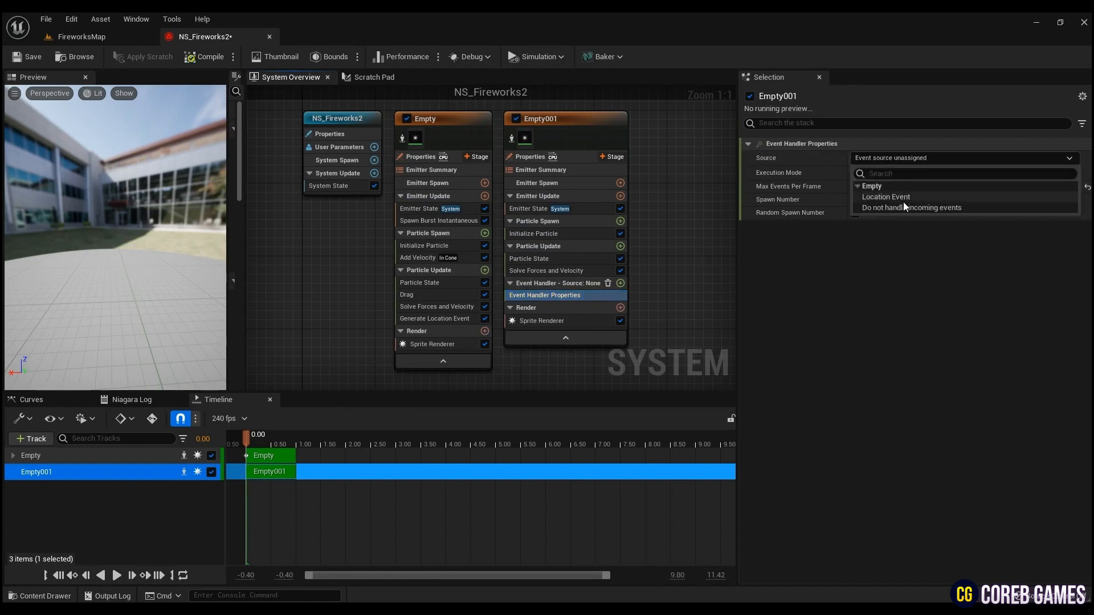
pyautogui.click(903, 198)
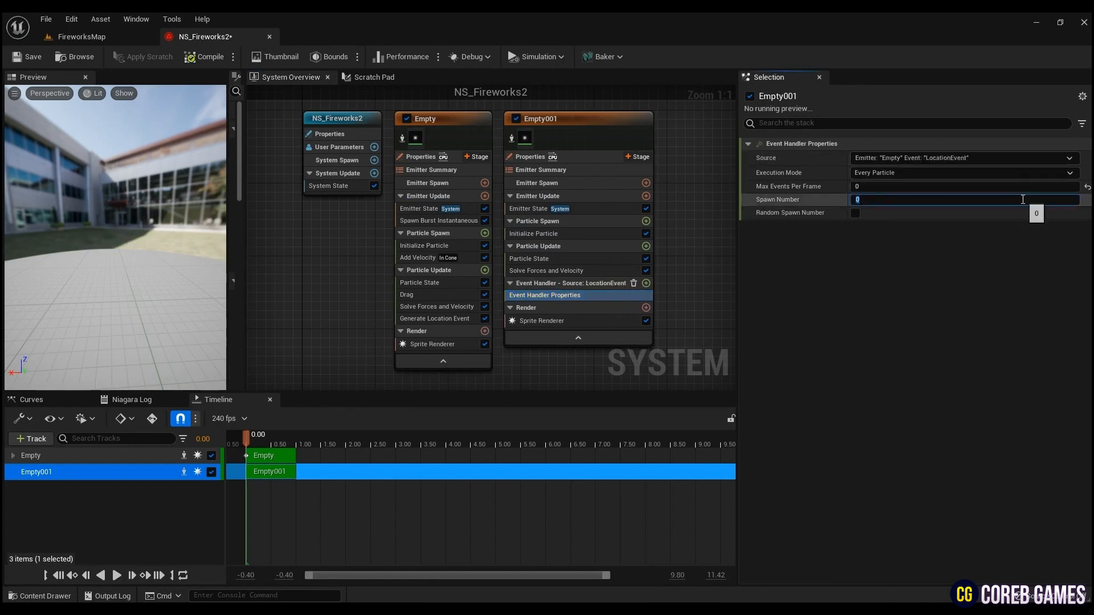
# Step: Add Receive Location Event to the event handler and apply velocity with Inherited Velocity Scale as Random Range Float from -0.5 to -0.1
pyautogui.click(646, 283)
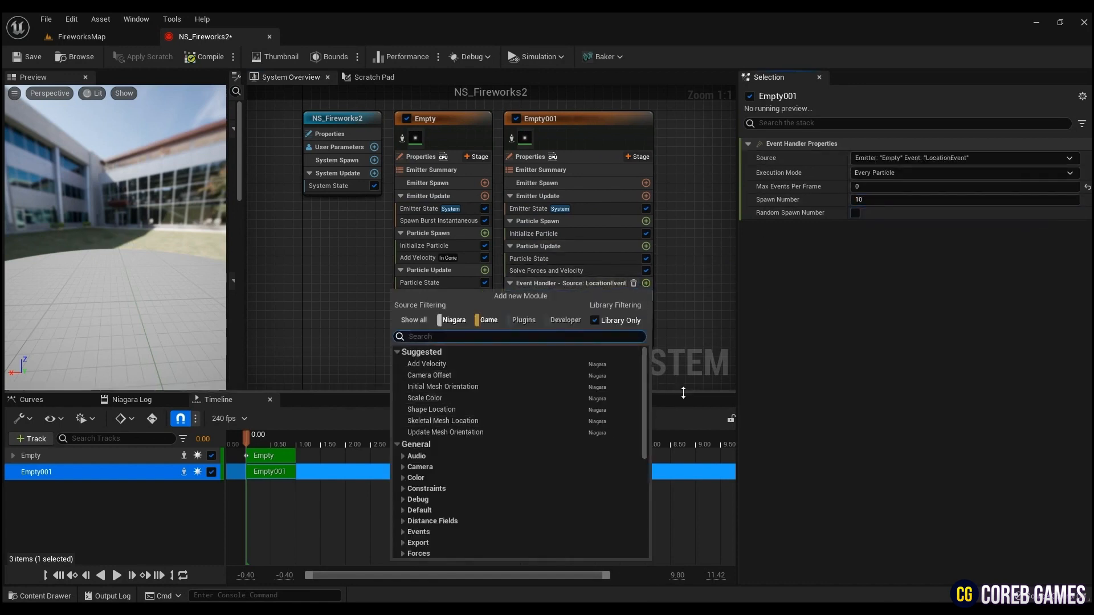
pyautogui.write('re')
pyautogui.click(467, 365)
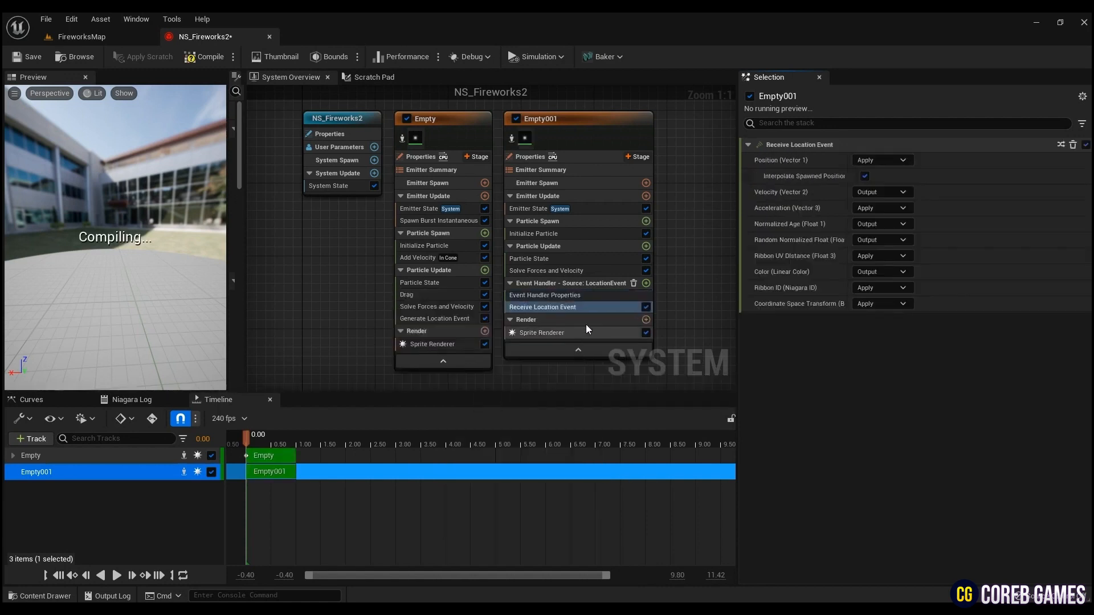
pyautogui.click(889, 195)
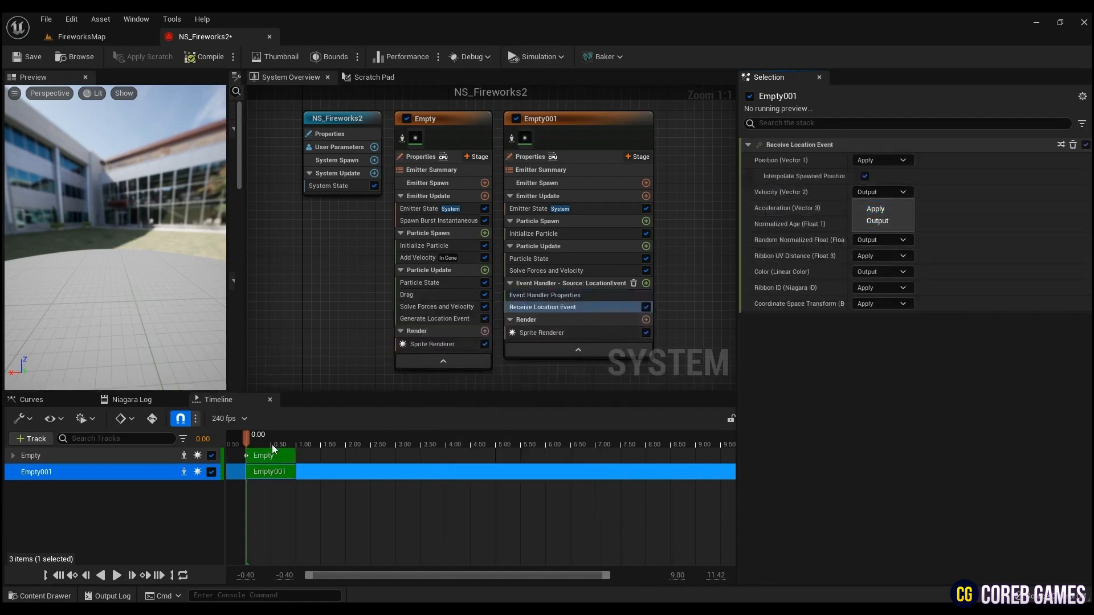
pyautogui.click(876, 209)
pyautogui.click(1074, 208)
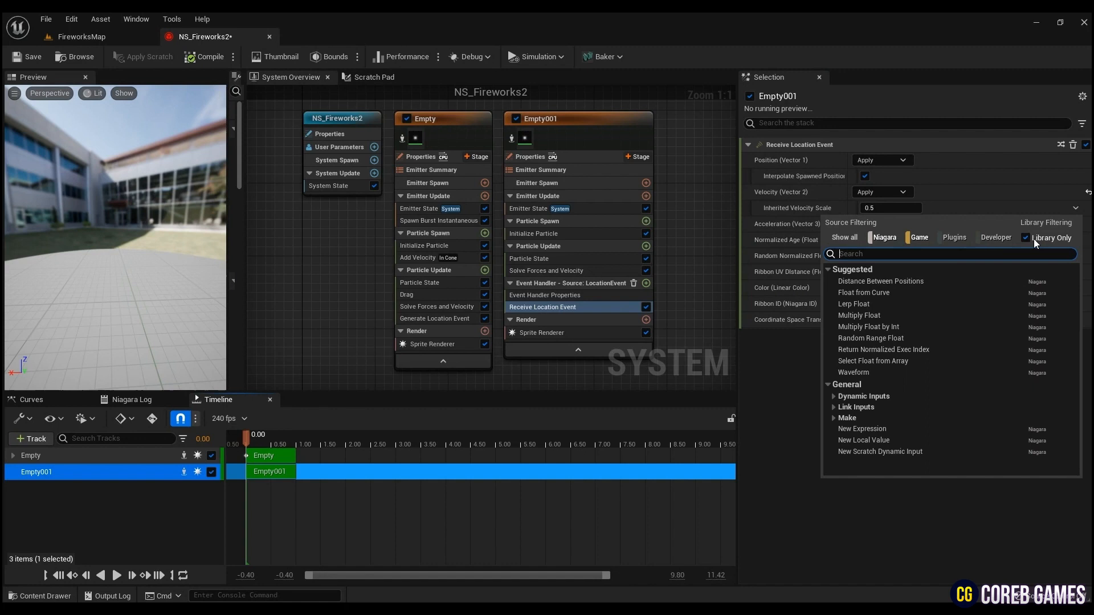
pyautogui.click(900, 338)
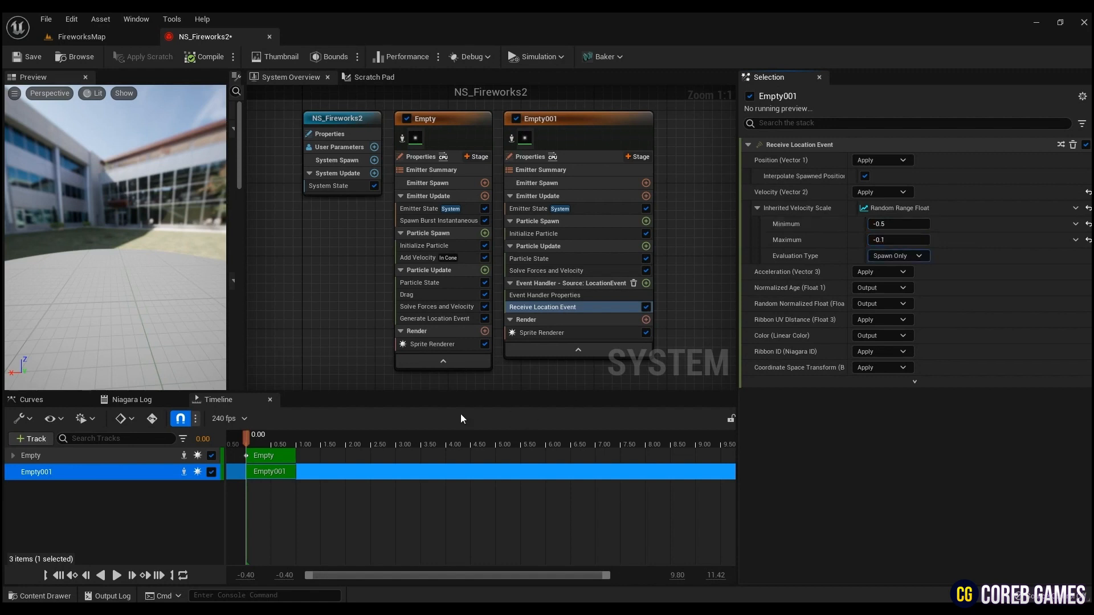
pyautogui.moveTo(241, 435); pyautogui.dragTo(240, 435)
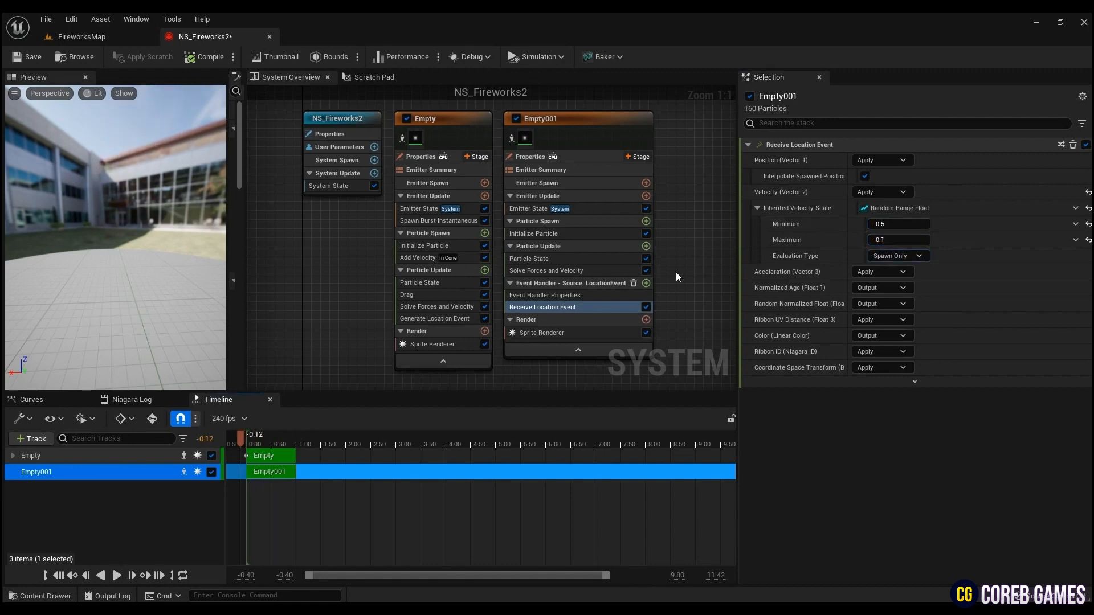
# Step: Add a Curl Noise Force to Empty001's Particle Update with a Noise Strength of 500
pyautogui.click(645, 246)
pyautogui.write('curl')
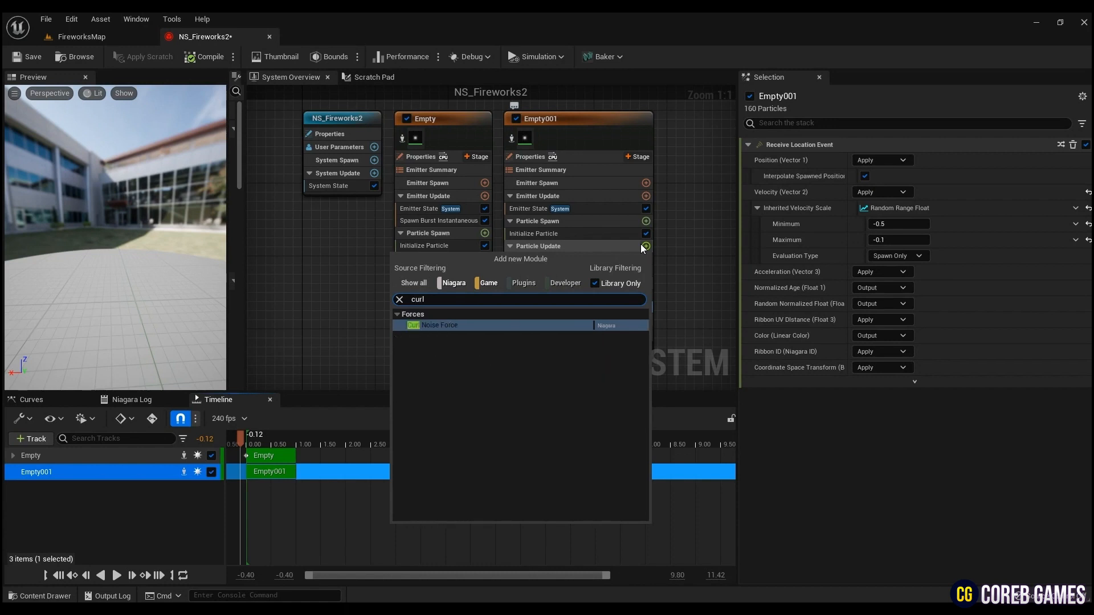
pyautogui.press('Return')
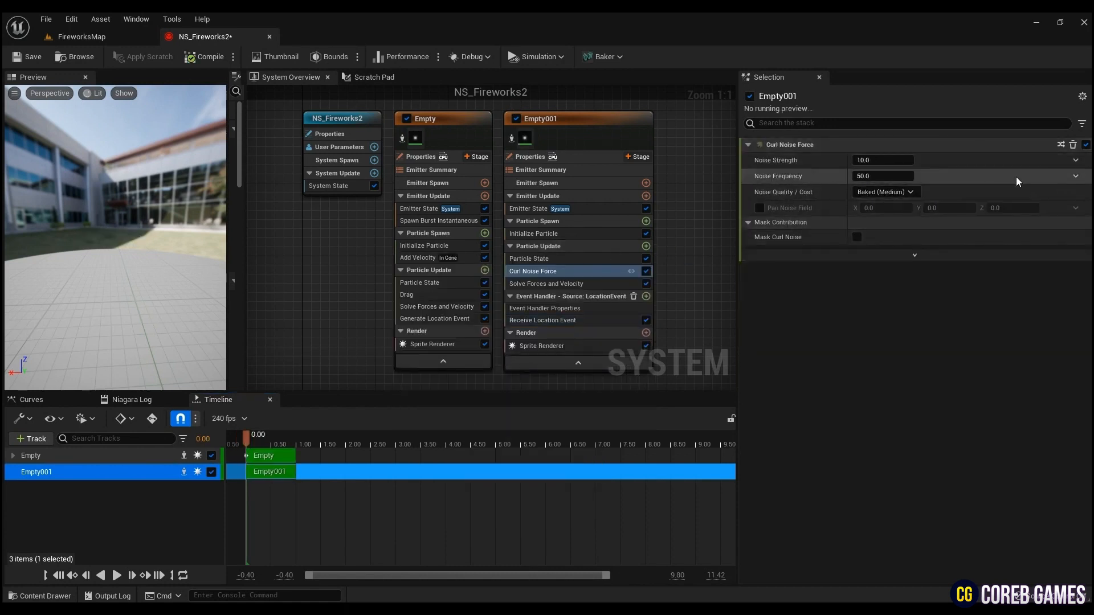
pyautogui.click(873, 160)
pyautogui.write('500')
pyautogui.press('Tab')
# Step: Set Empty001's particle lifetime to 0.5–1.5 and sprite size to X 3 and Y 30, and replay the simulation
pyautogui.click(533, 234)
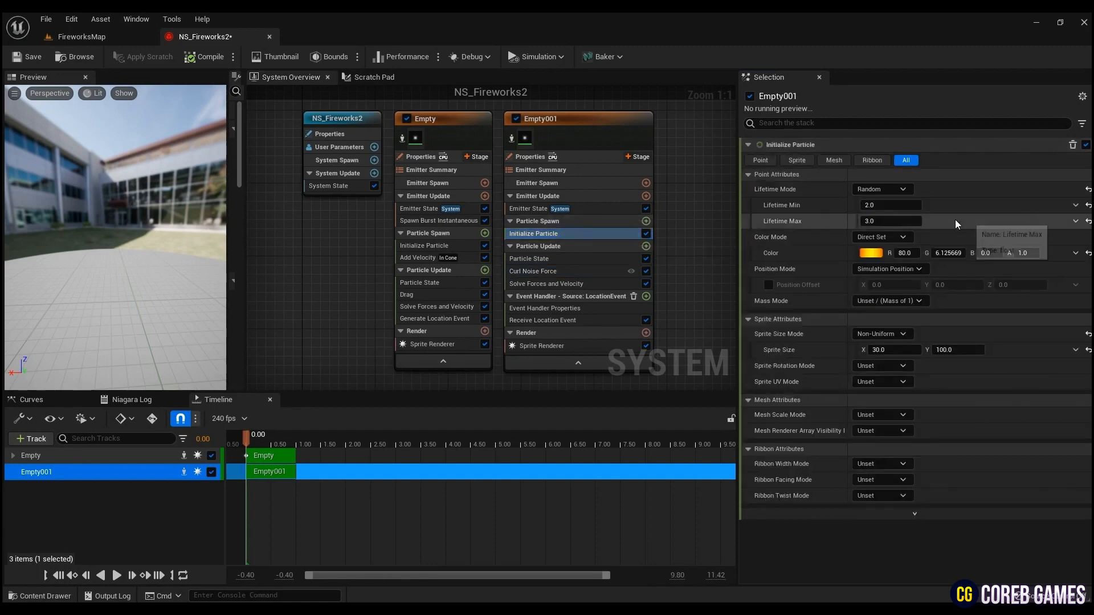
pyautogui.click(919, 206)
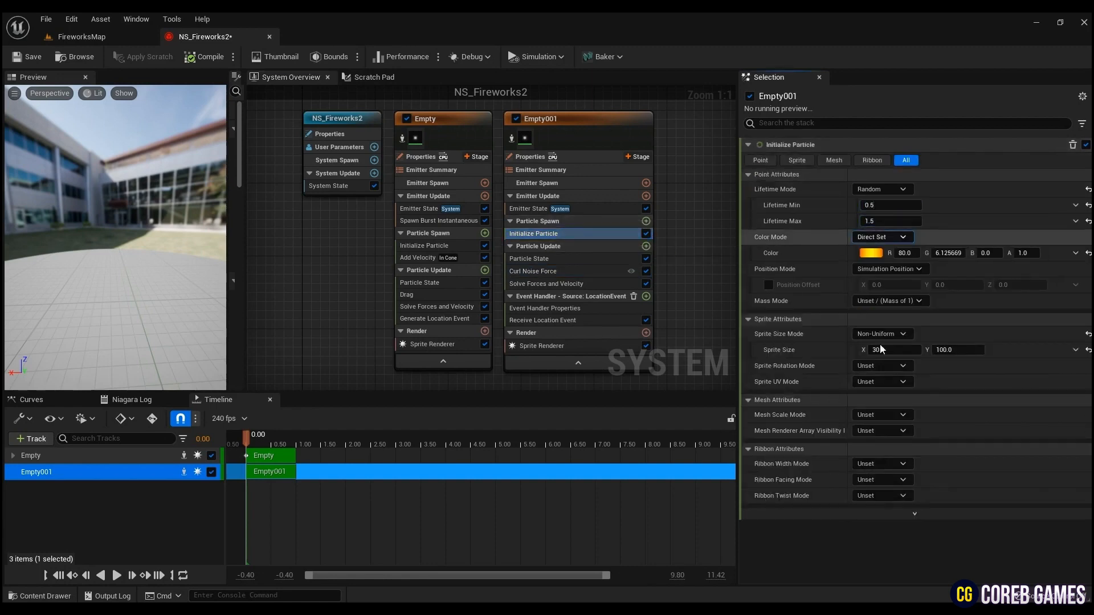
pyautogui.click(914, 350)
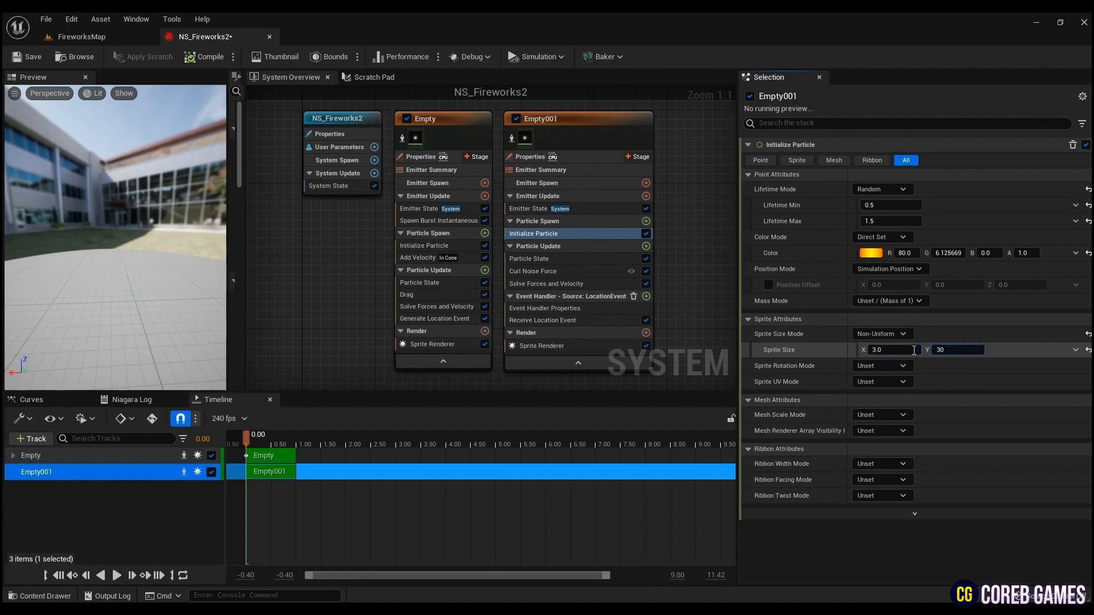
pyautogui.press('Return')
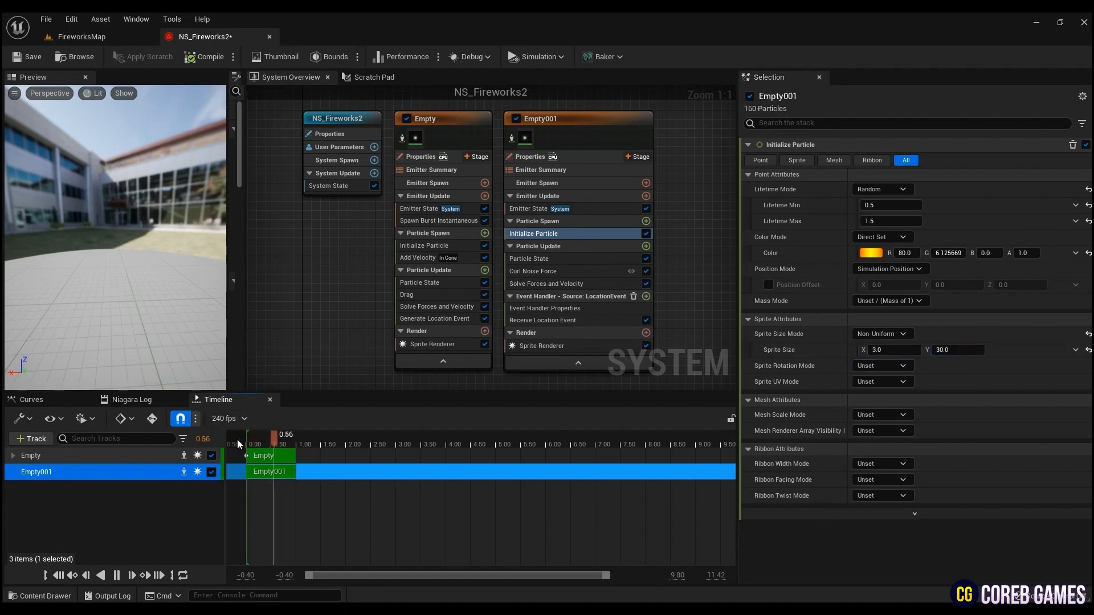
pyautogui.click(237, 439)
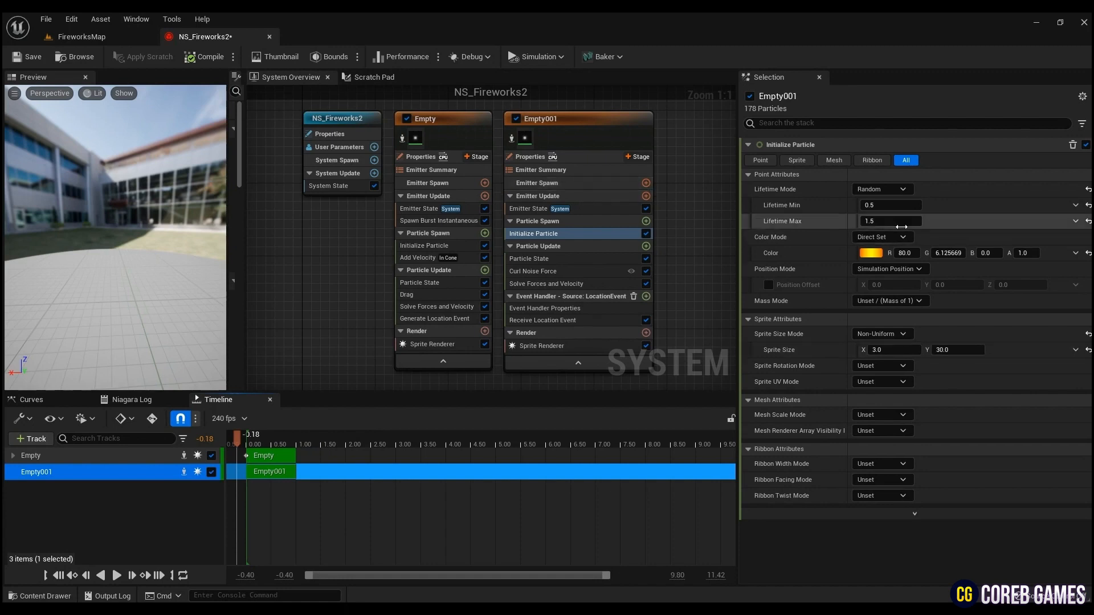
# Step: Set Empty001's Initialize Particle Color Mode to Unset and the Receive Location Event's Color to Apply
pyautogui.click(882, 237)
pyautogui.click(889, 251)
pyautogui.click(598, 320)
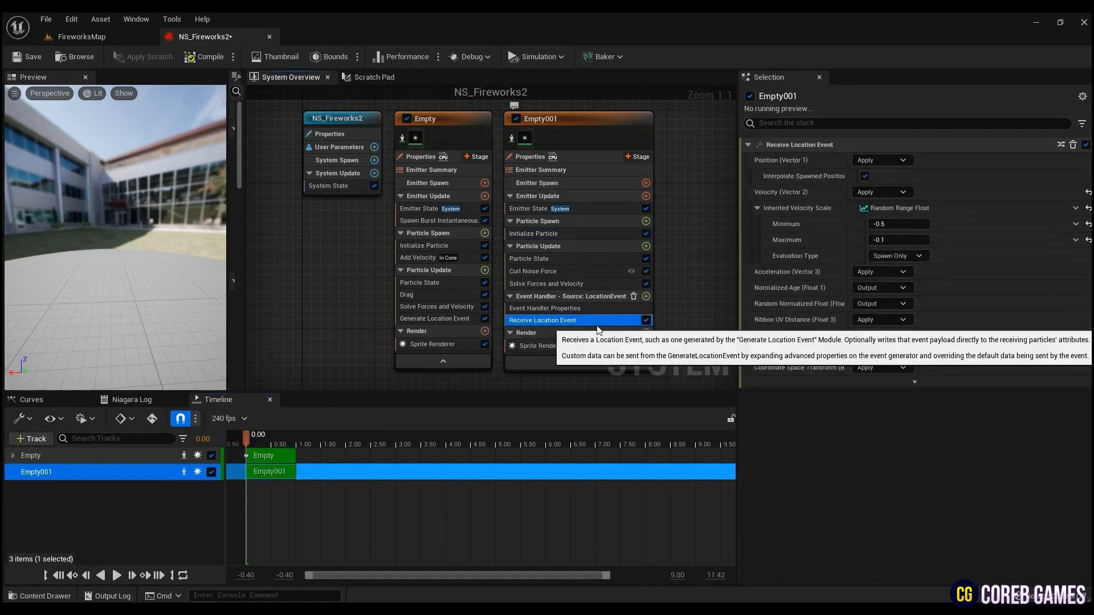
pyautogui.click(895, 336)
pyautogui.click(904, 365)
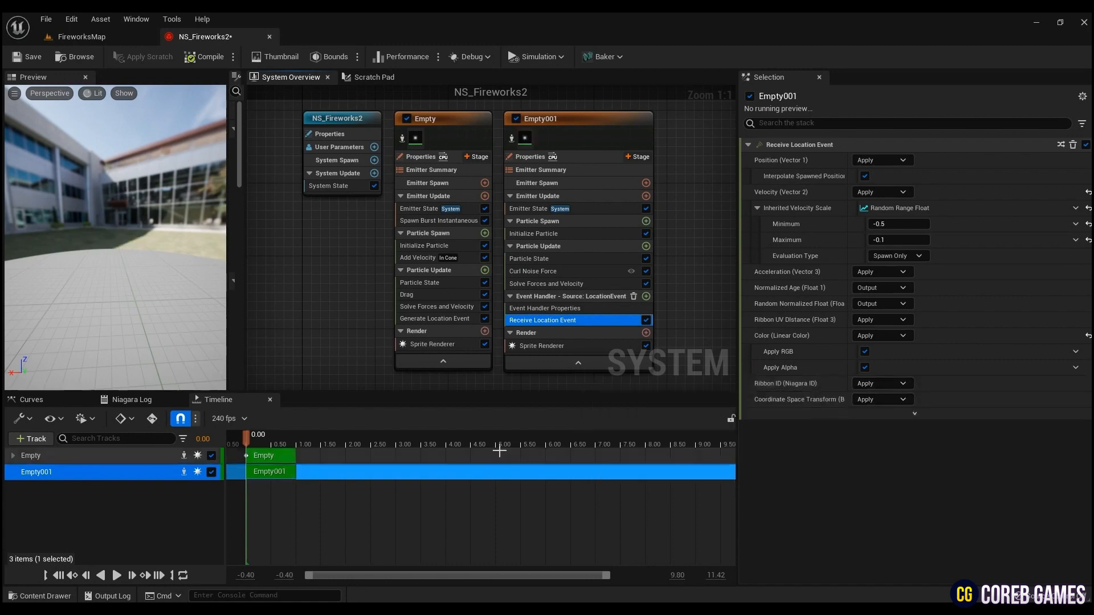
pyautogui.click(235, 442)
# Step: Set the event handler's Execution Mode to Spawned Particles and replay the effect several times
pyautogui.click(545, 308)
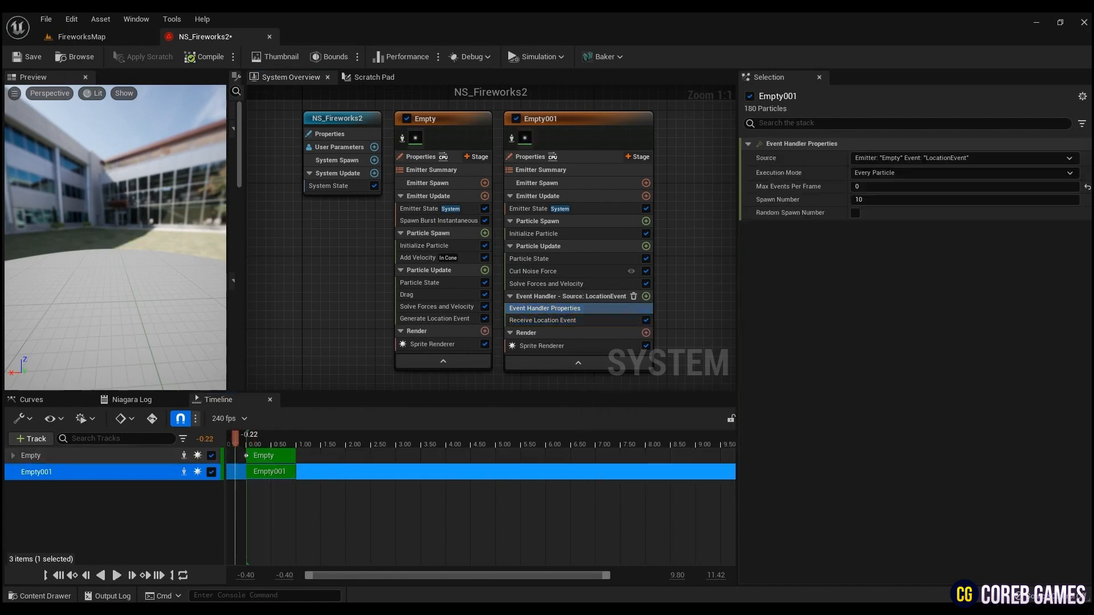
pyautogui.click(985, 173)
pyautogui.click(968, 191)
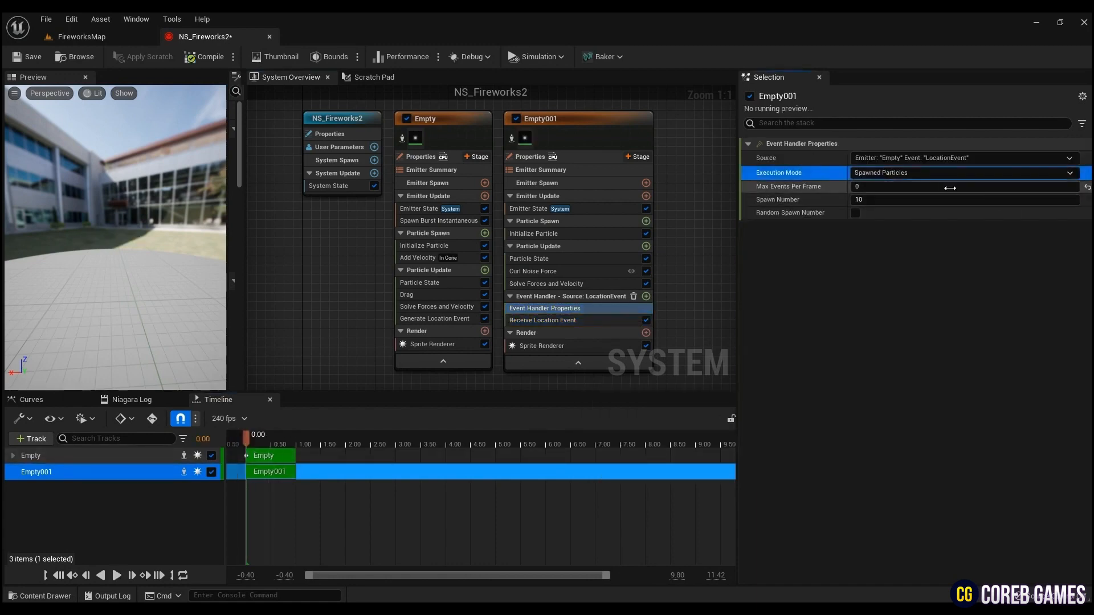
pyautogui.click(233, 442)
pyautogui.click(234, 442)
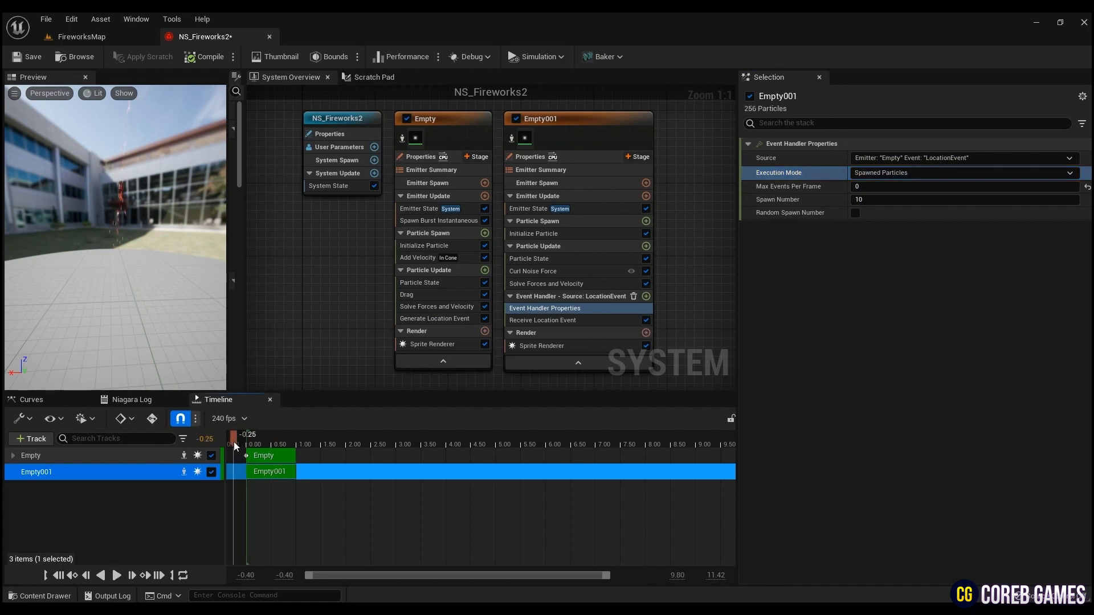
pyautogui.click(234, 442)
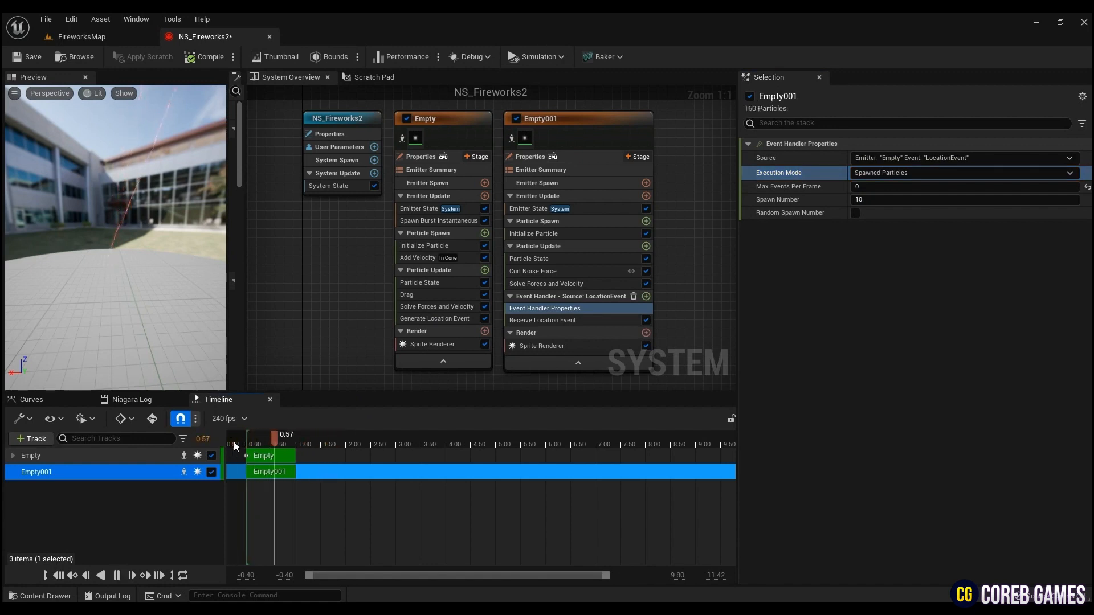
pyautogui.click(234, 442)
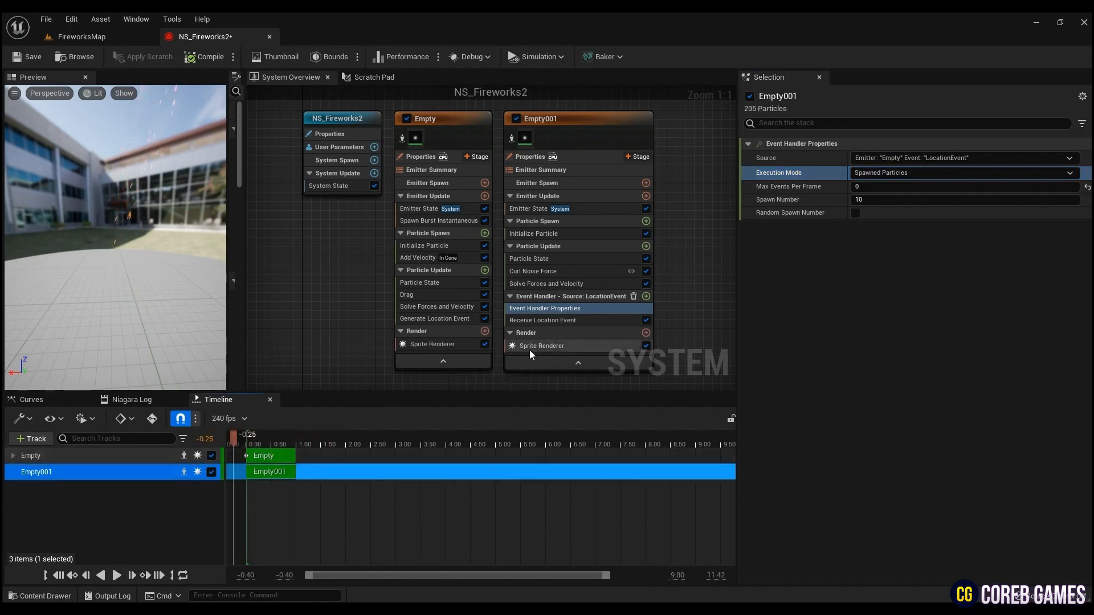
# Step: Copy and paste the Empty001 emitter and place the copy beside it in the system overview
pyautogui.moveTo(706, 339); pyautogui.dragTo(607, 356, button='right')
pyautogui.click(513, 139)
pyautogui.moveTo(641, 191); pyautogui.dragTo(574, 185, button='right')
pyautogui.hotkey('ctrl', 'c')
pyautogui.hotkey('ctrl', 'v')
pyautogui.moveTo(613, 191); pyautogui.dragTo(540, 127)
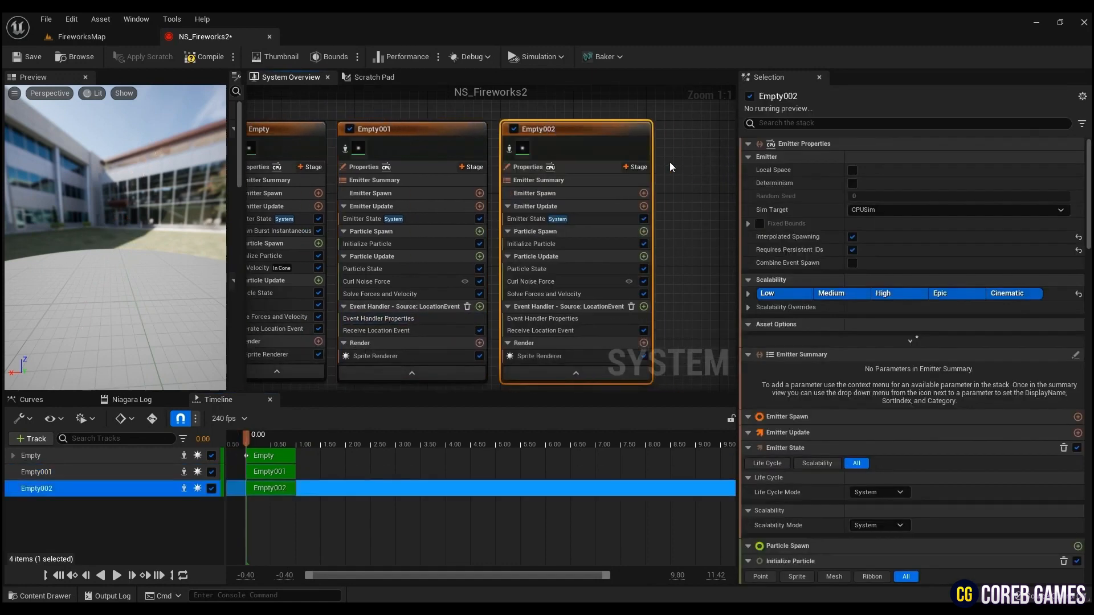
pyautogui.moveTo(671, 165); pyautogui.dragTo(665, 157, button='right')
pyautogui.moveTo(562, 228); pyautogui.dragTo(565, 211, button='right')
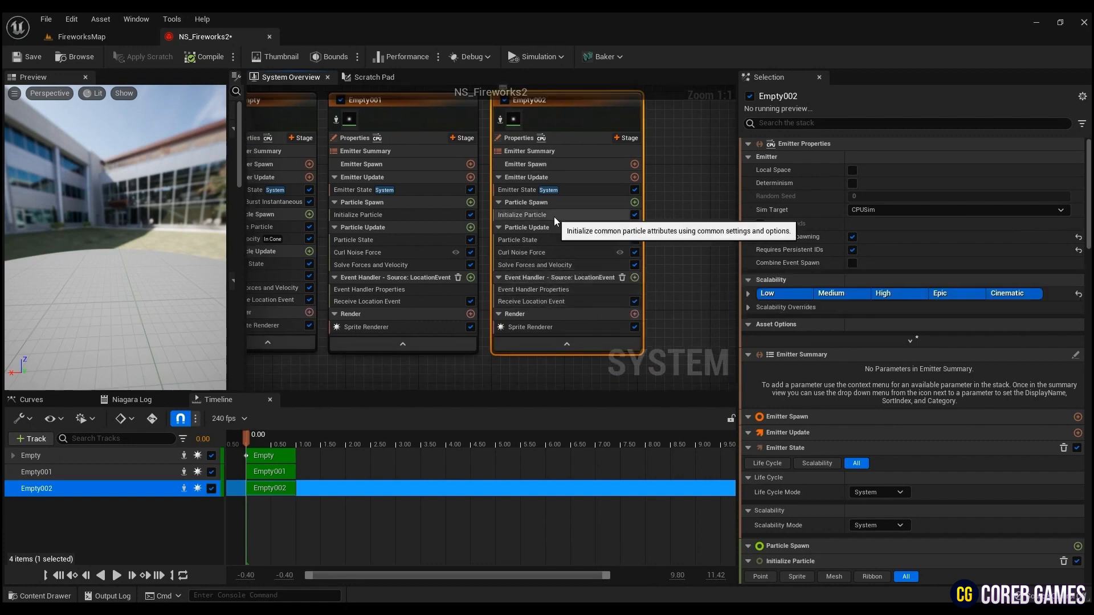
# Step: Add an Add Velocity module to Empty002's Particle Spawn in From Point mode with Velocity Speed as Random Range Float
pyautogui.click(634, 202)
pyautogui.write('add')
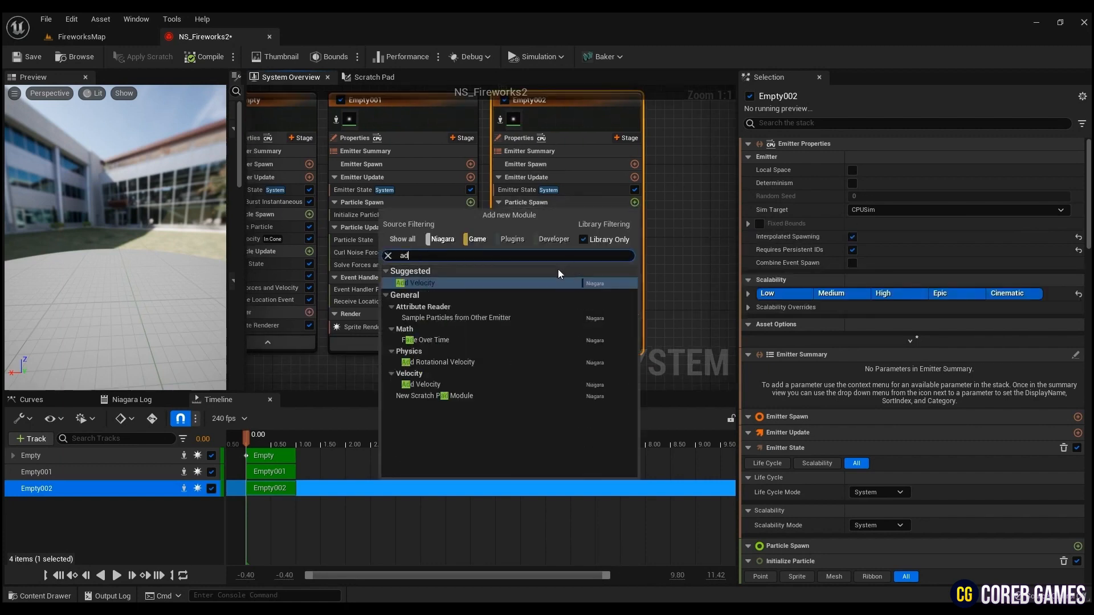
pyautogui.click(538, 284)
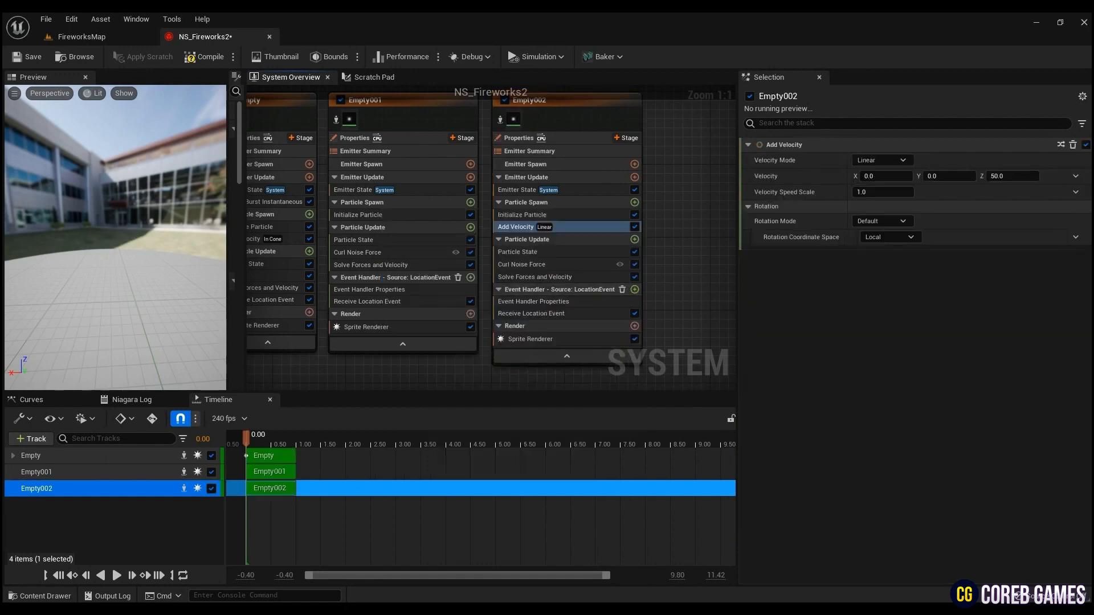
pyautogui.click(880, 160)
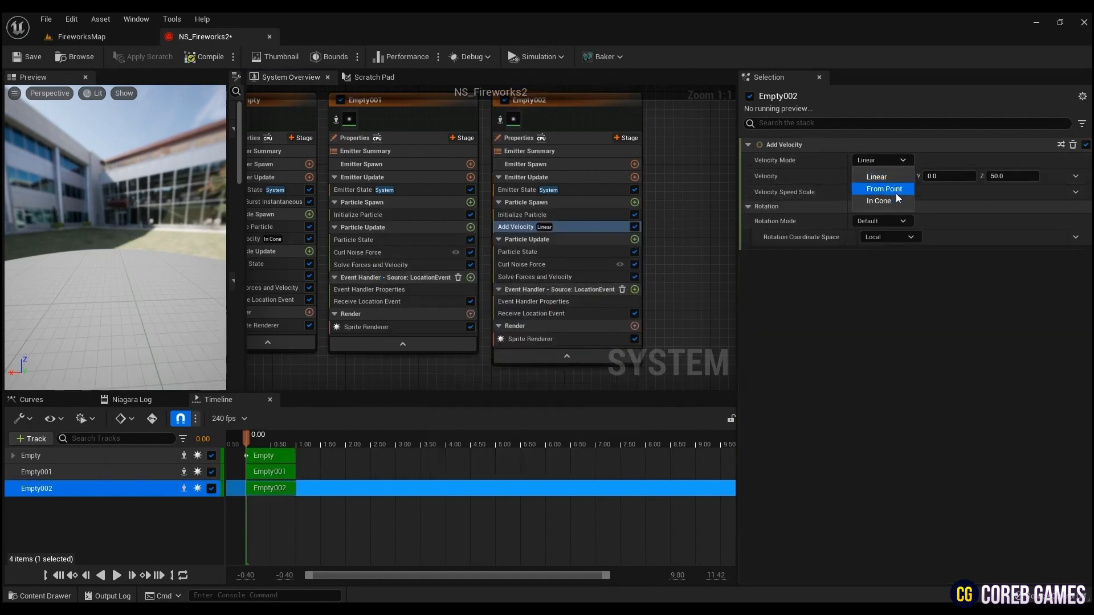
pyautogui.click(892, 190)
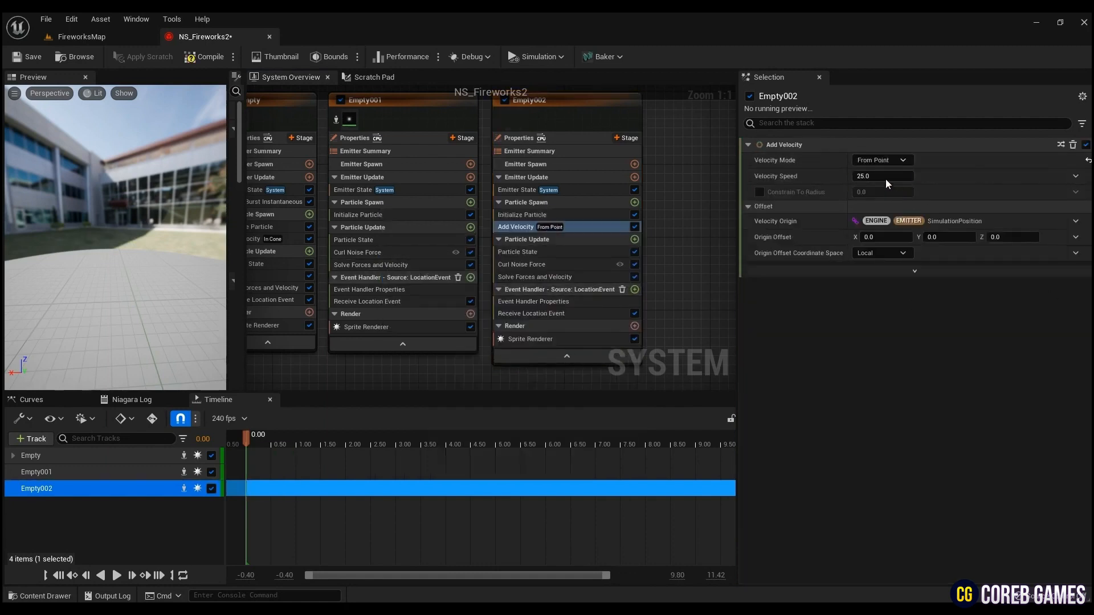
pyautogui.click(1075, 176)
pyautogui.click(889, 305)
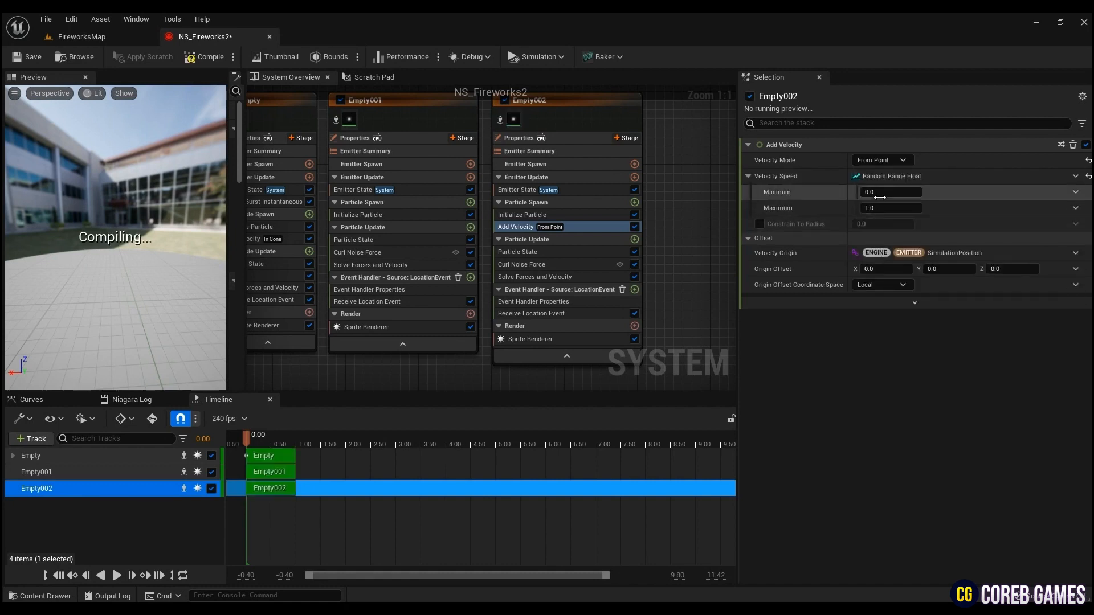
# Step: Set the Add Velocity speed range to a Minimum of 900 and Maximum of 1200, then replay the effect
pyautogui.click(883, 192)
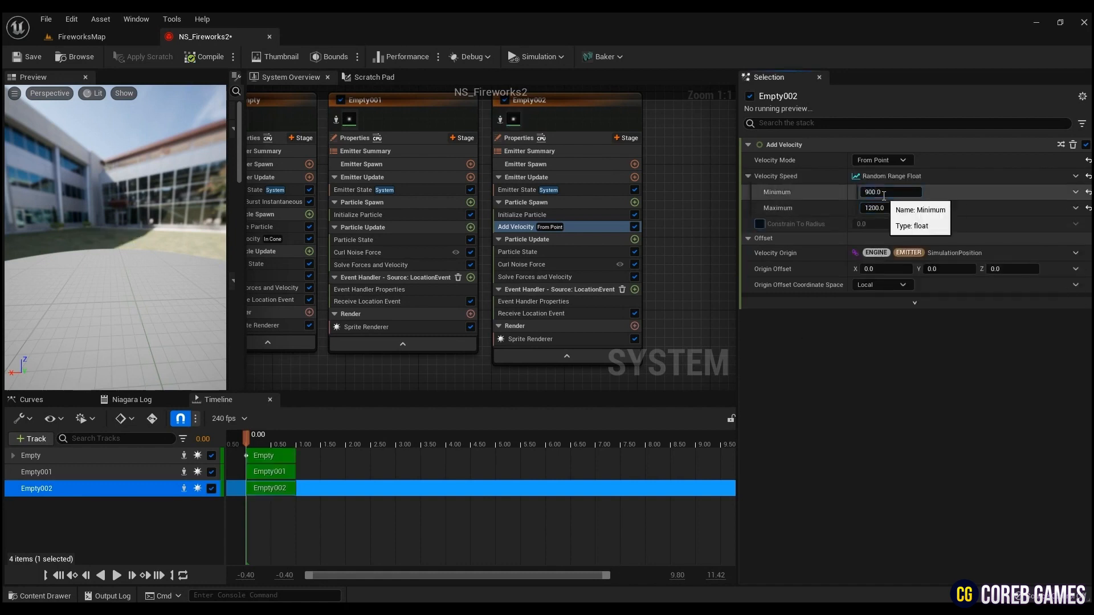
pyautogui.write('900.0')
pyautogui.press('Return')
pyautogui.moveTo(247, 438); pyautogui.dragTo(240, 446)
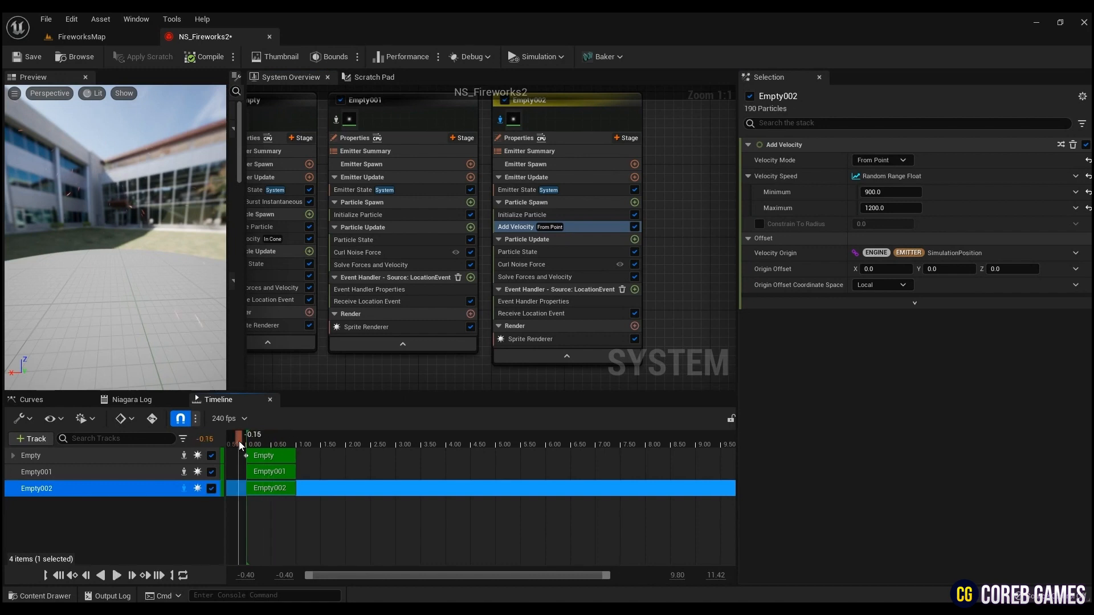
# Step: Add a Generate Death Event module to the Empty emitter's Particle Update
pyautogui.click(573, 305)
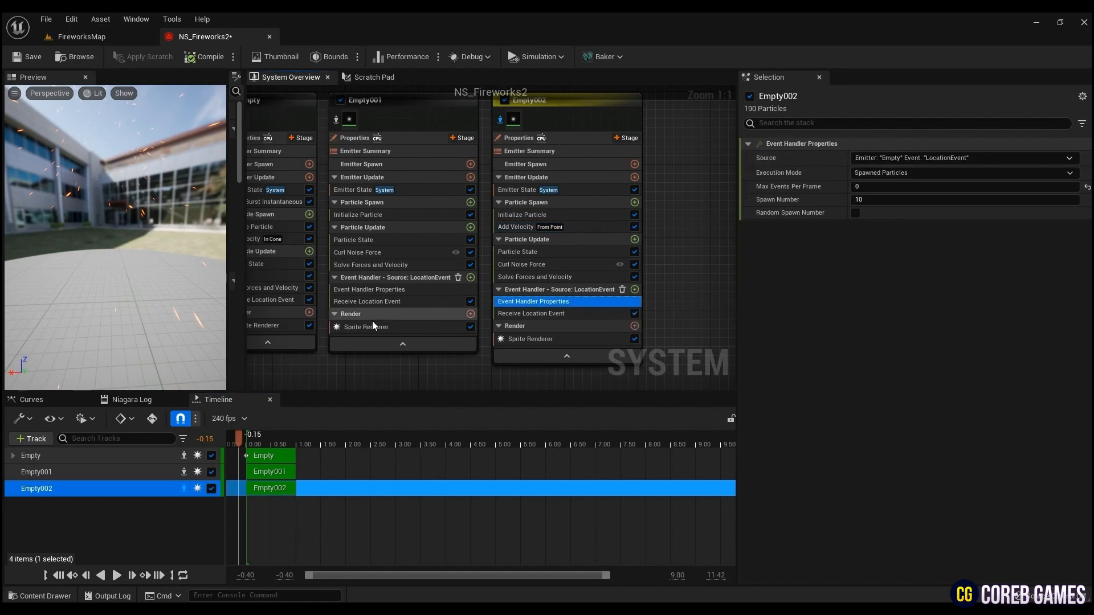
pyautogui.moveTo(394, 370); pyautogui.dragTo(461, 373, button='right')
pyautogui.click(438, 256)
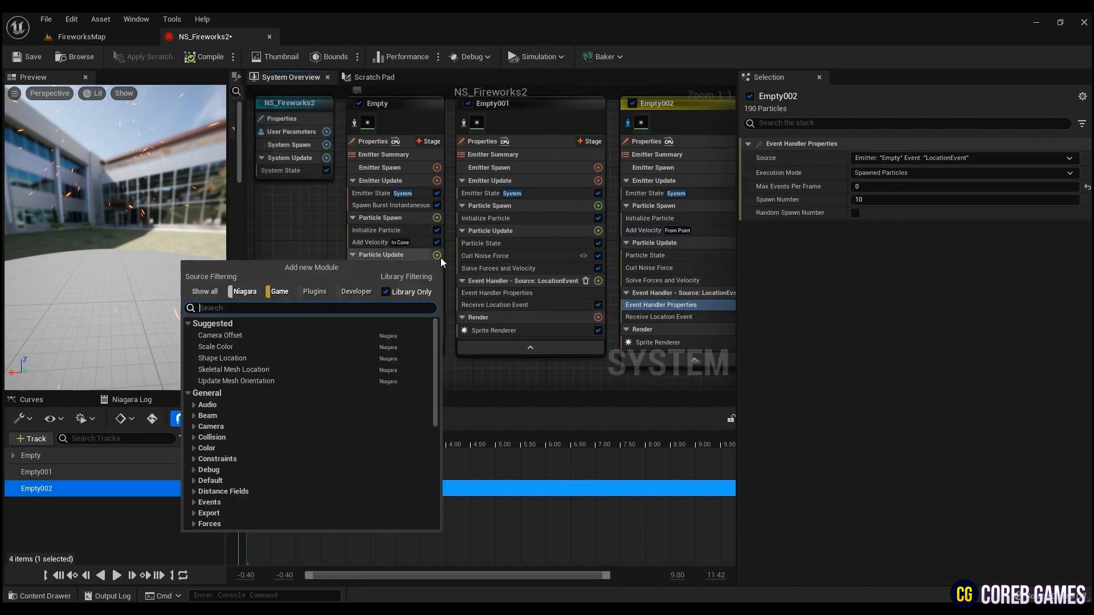
pyautogui.write('g')
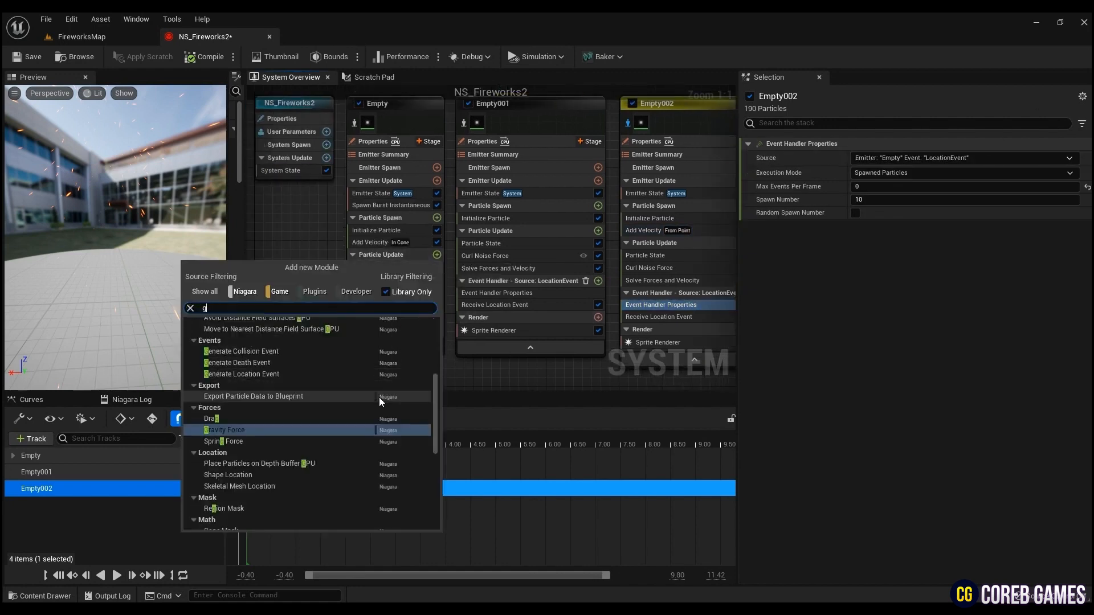
pyautogui.write('en')
pyautogui.click(257, 347)
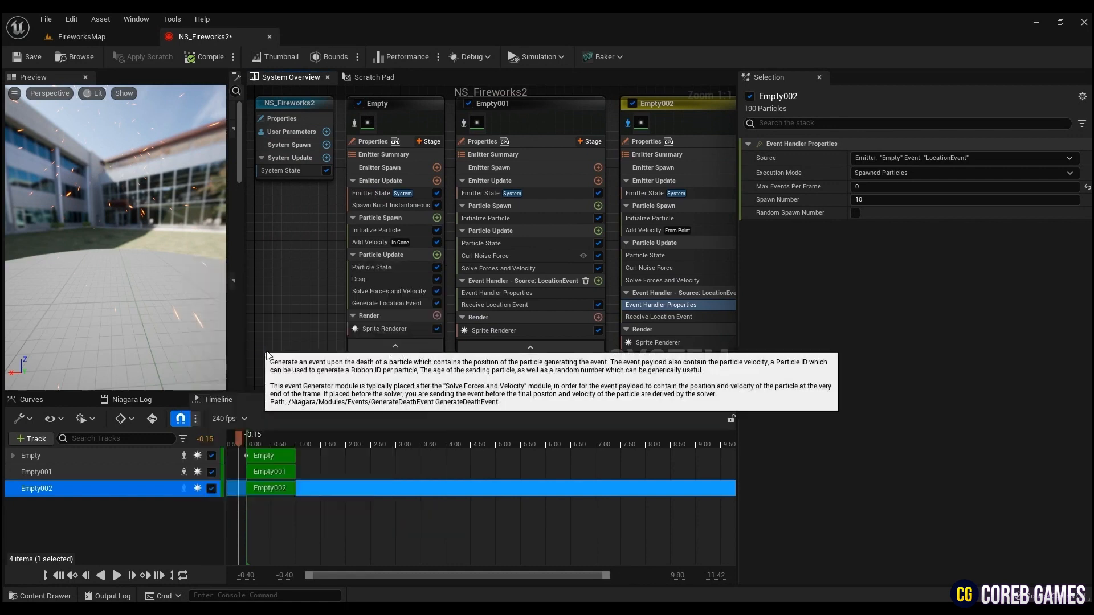
# Step: Set Empty002's event handler Source to the Empty emitter's DeathEvent with a Spawn Number of 300
pyautogui.moveTo(450, 376); pyautogui.dragTo(336, 365, button='right')
pyautogui.click(590, 294)
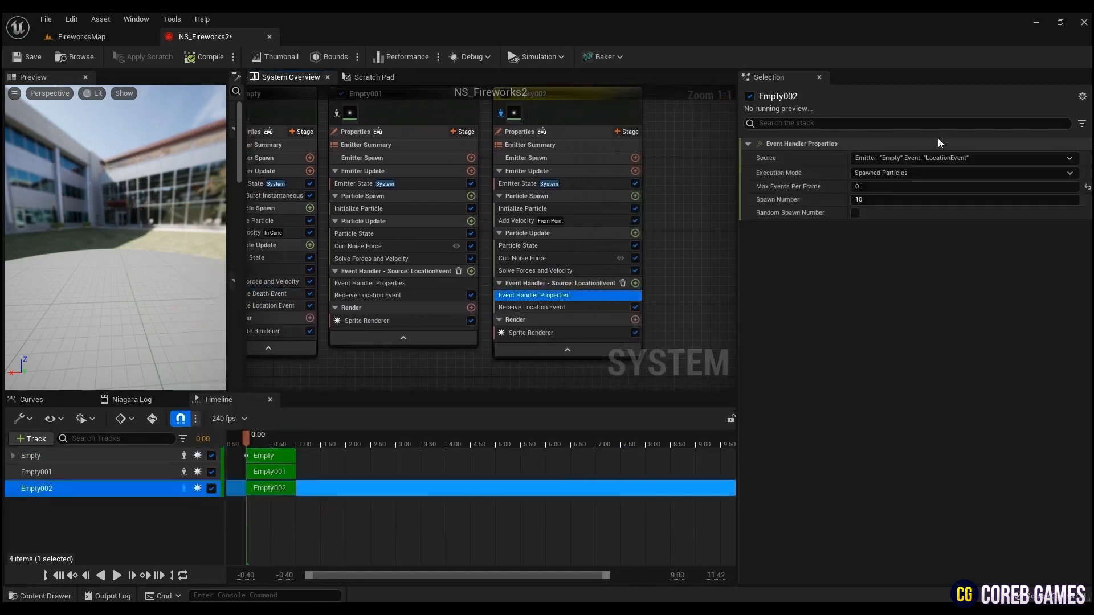
pyautogui.click(943, 158)
pyautogui.click(906, 197)
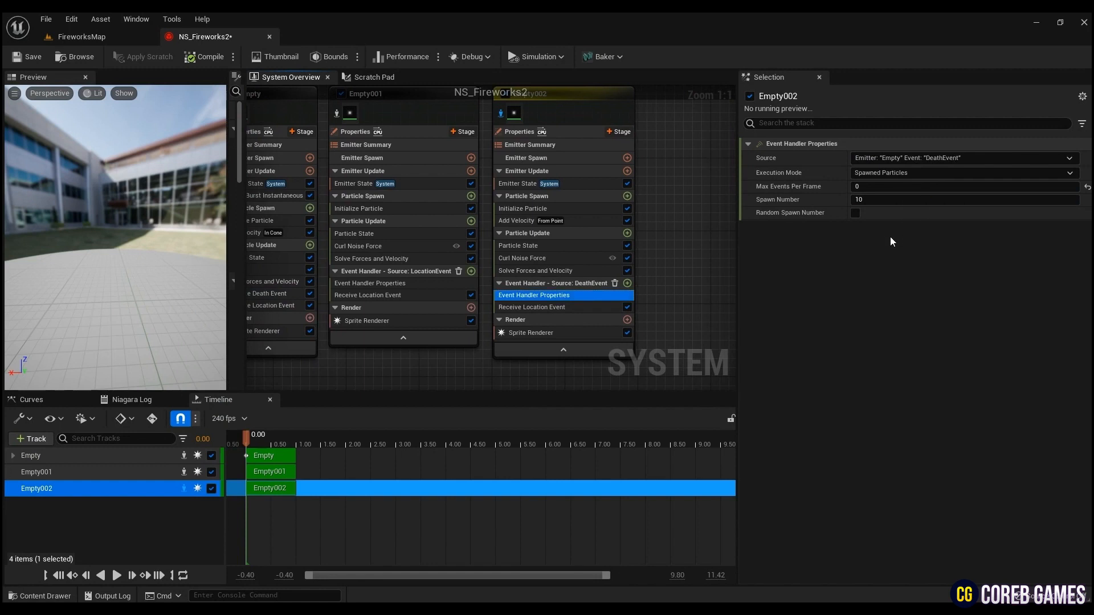
pyautogui.click(976, 201)
pyautogui.write('300')
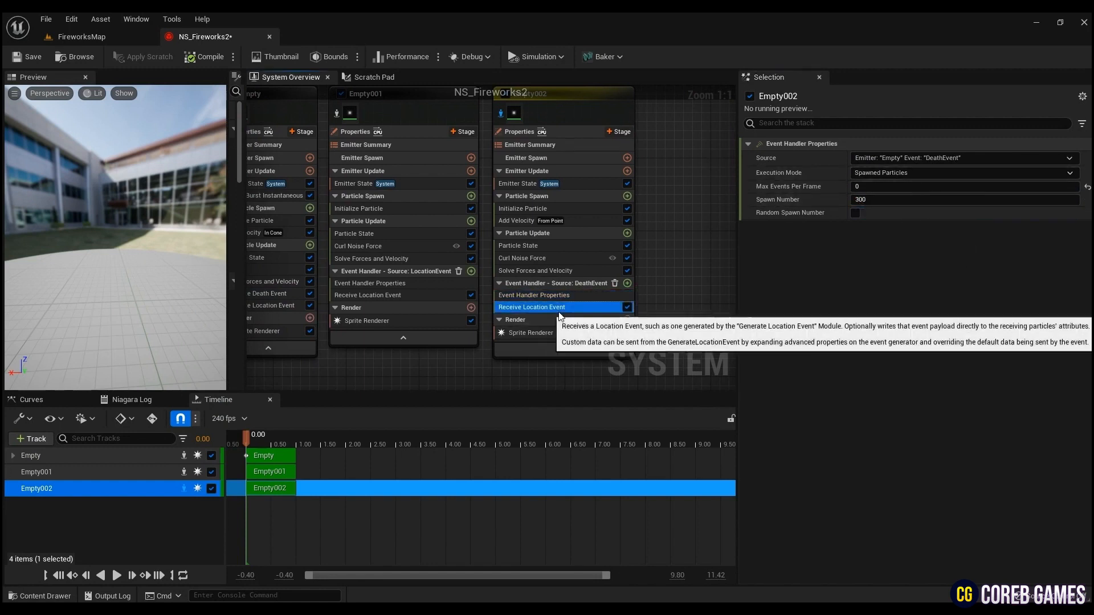
# Step: Reset the Velocity in Empty002's Receive Location Event to Output and remove the emitter's Curl Noise Force module
pyautogui.click(541, 307)
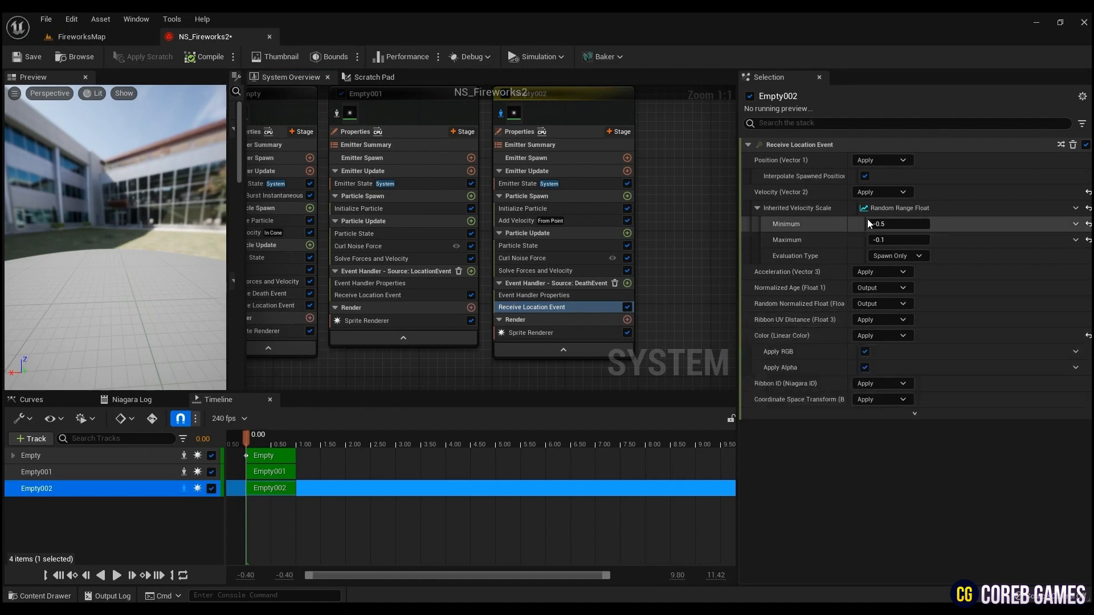
pyautogui.click(1088, 192)
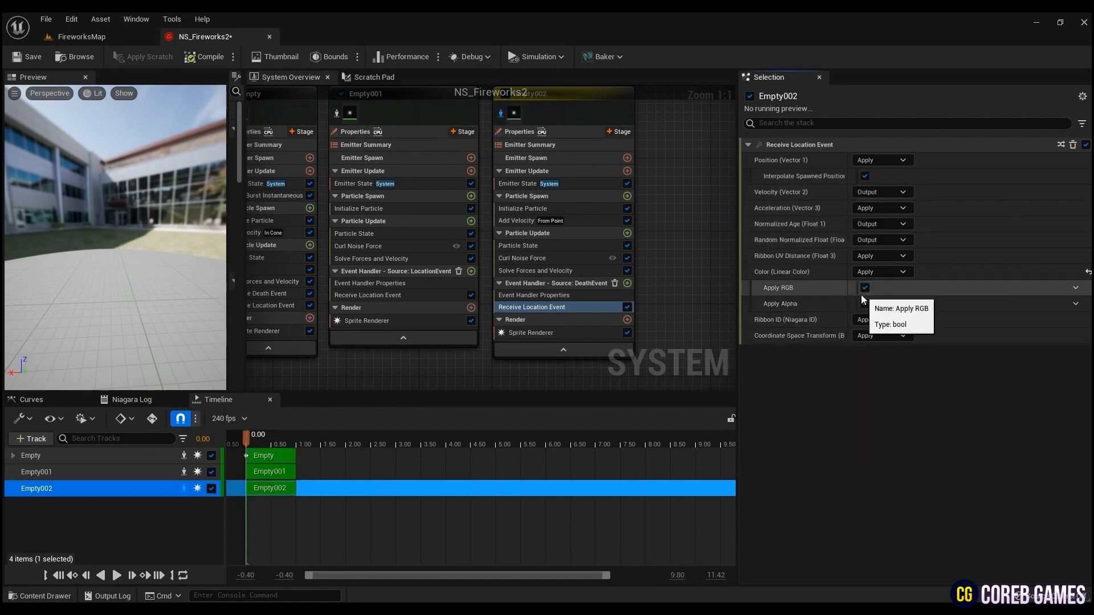
pyautogui.click(595, 334)
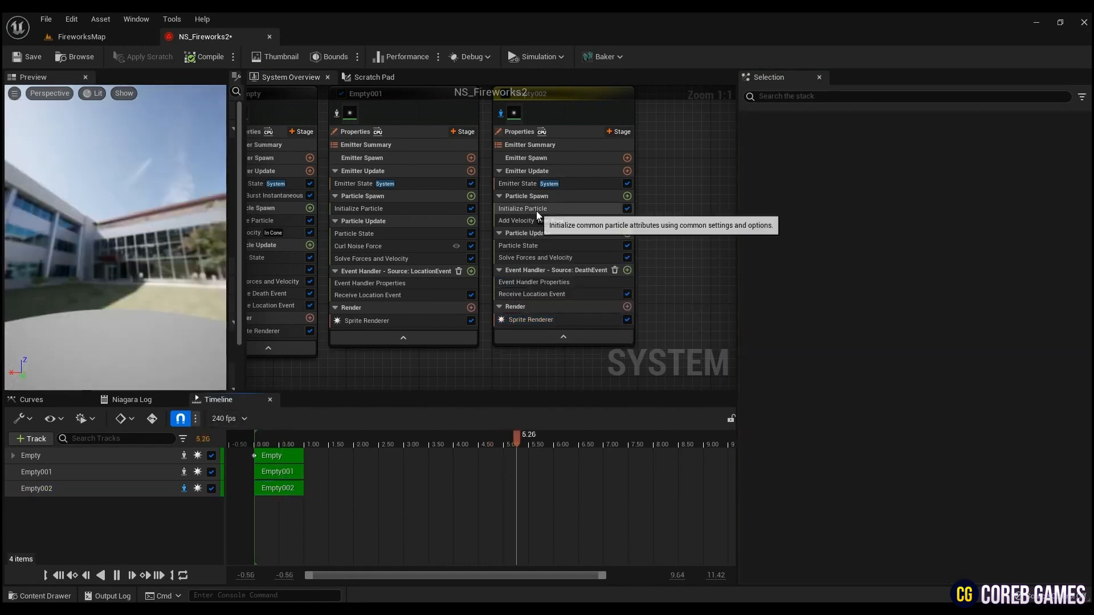
# Step: In Empty002's Initialize Particle, set a Uniform sprite size of 20, Lifetime Min 3.0 and Lifetime Max 2.0
pyautogui.click(536, 210)
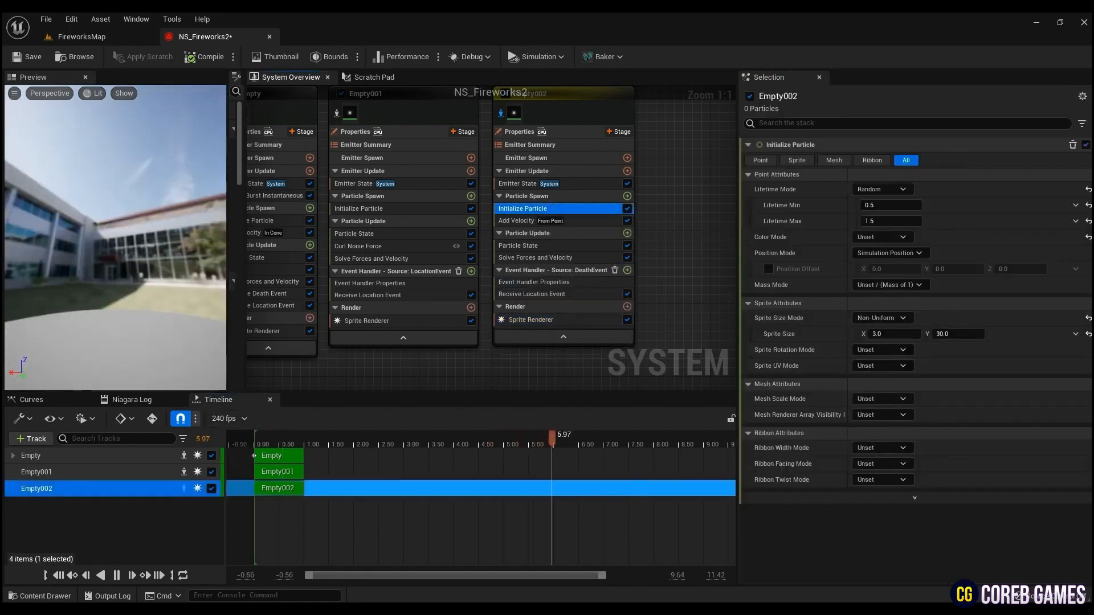
pyautogui.click(883, 318)
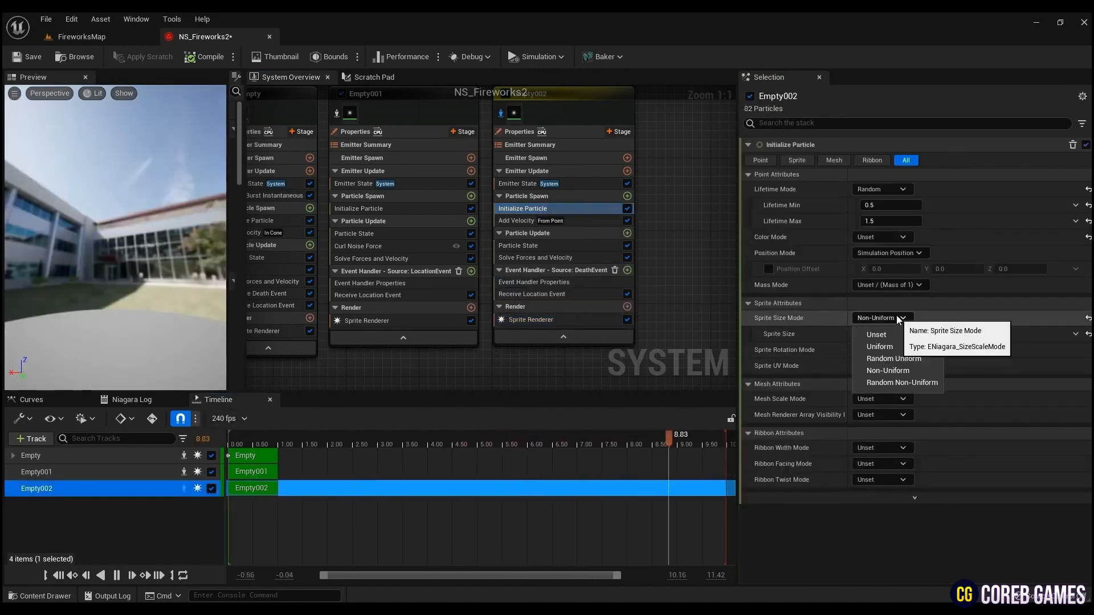
pyautogui.click(891, 335)
pyautogui.click(883, 317)
pyautogui.click(881, 347)
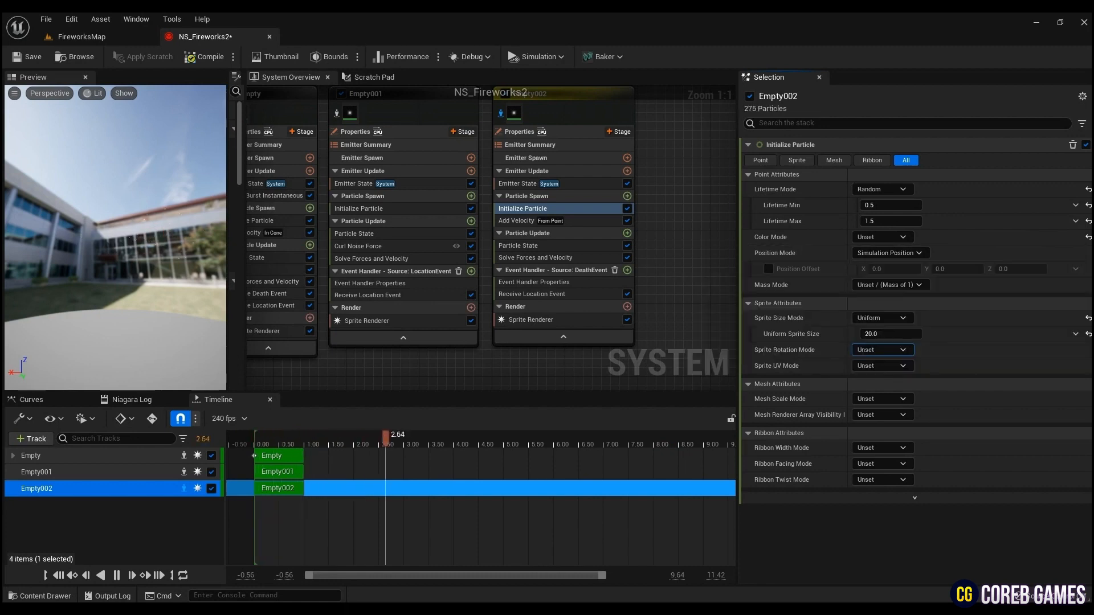
pyautogui.click(907, 206)
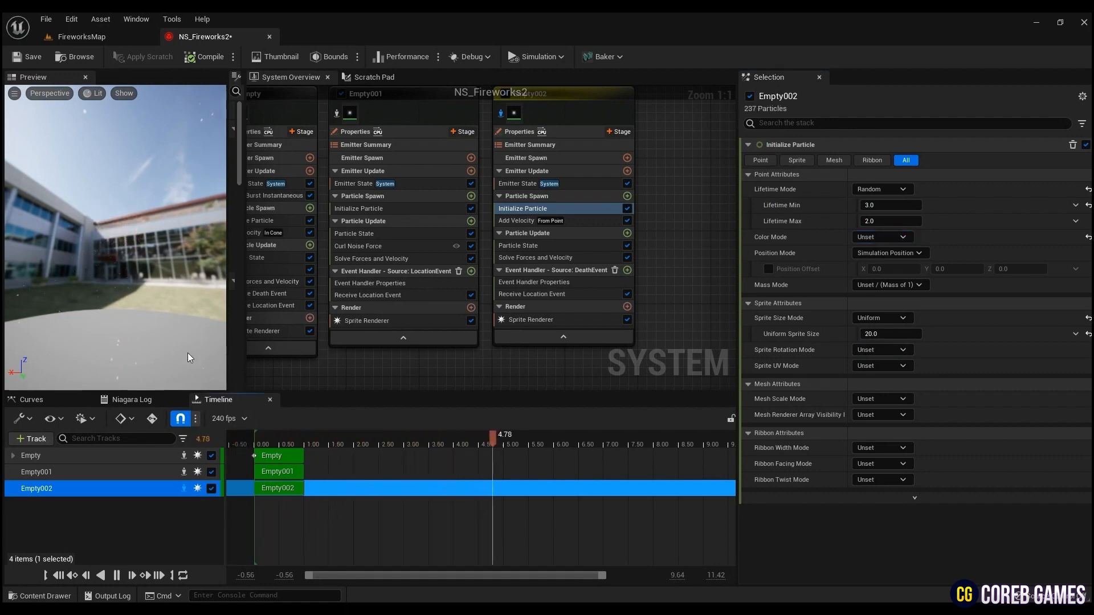
# Step: Add a Drag module to Empty002's Particle Update
pyautogui.click(627, 233)
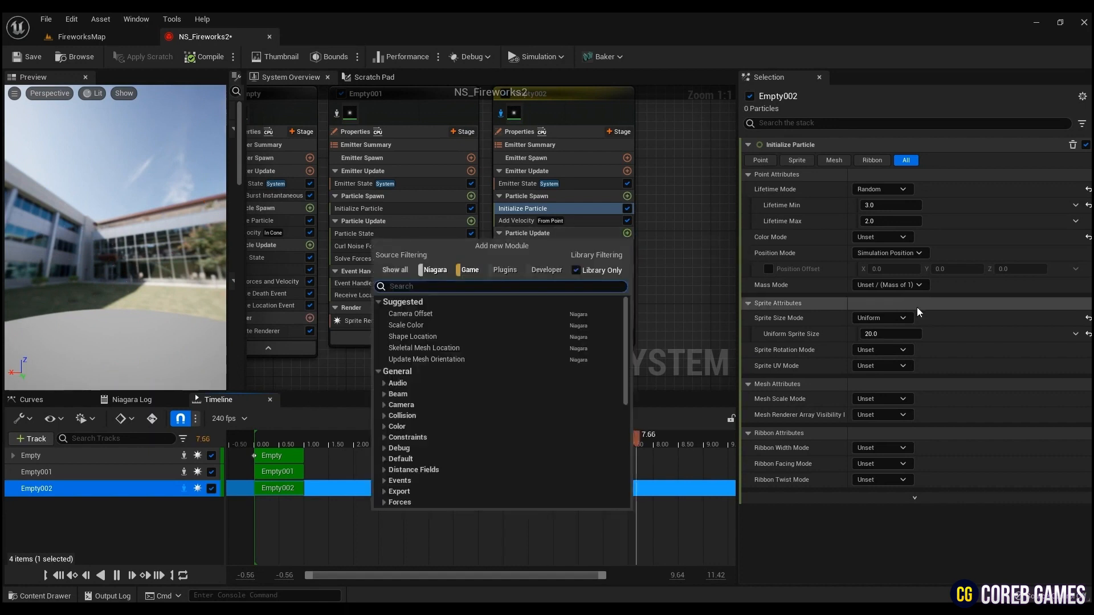
pyautogui.write('dra')
pyautogui.click(449, 333)
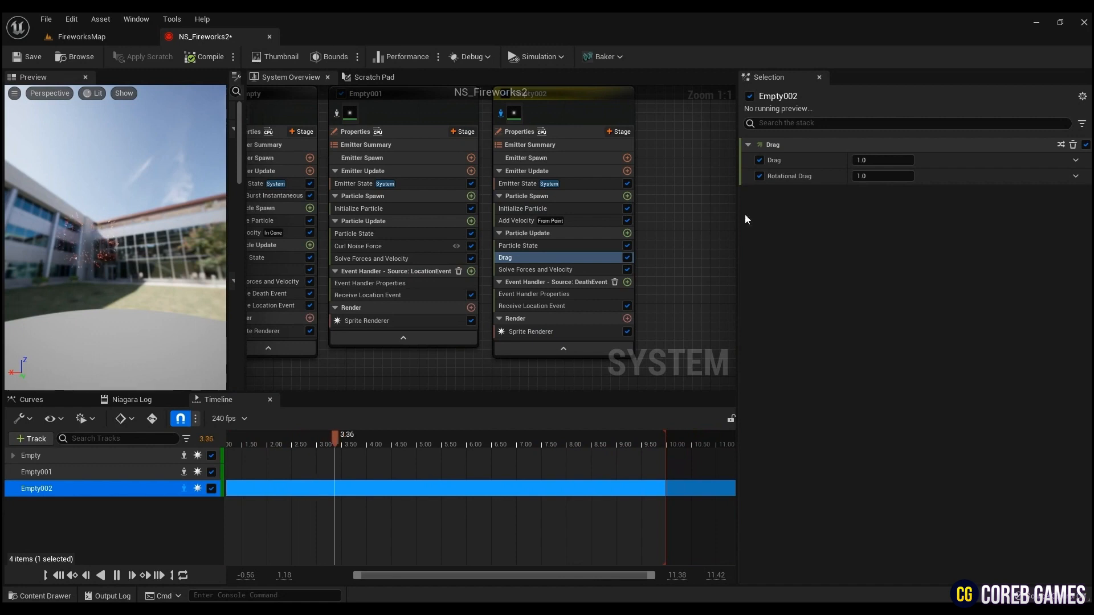
# Step: Add a Gravity Force module with Z at -100 to Empty002's Particle Update and replay the effect
pyautogui.click(628, 233)
pyautogui.write('gra')
pyautogui.click(439, 354)
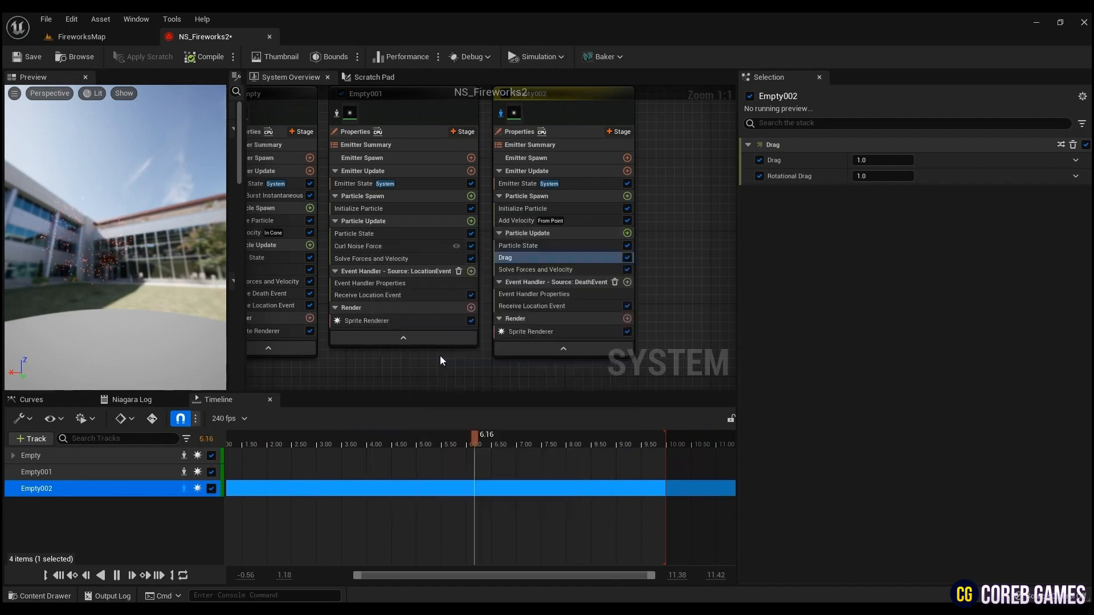
pyautogui.click(1021, 161)
pyautogui.write('-100')
pyautogui.press('Return')
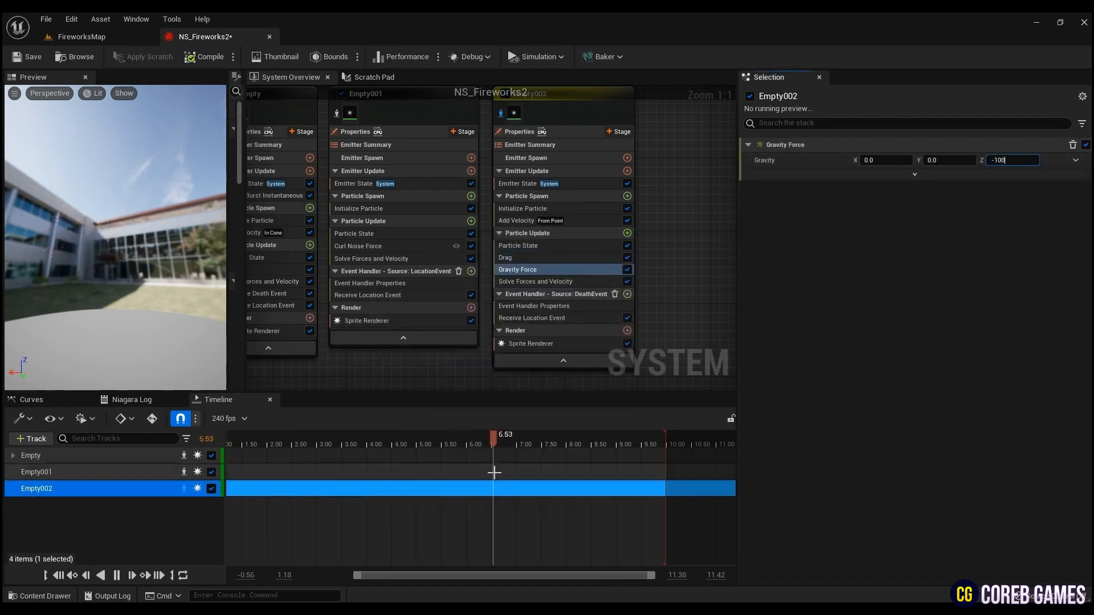
pyautogui.moveTo(418, 576); pyautogui.dragTo(370, 576)
pyautogui.click(240, 443)
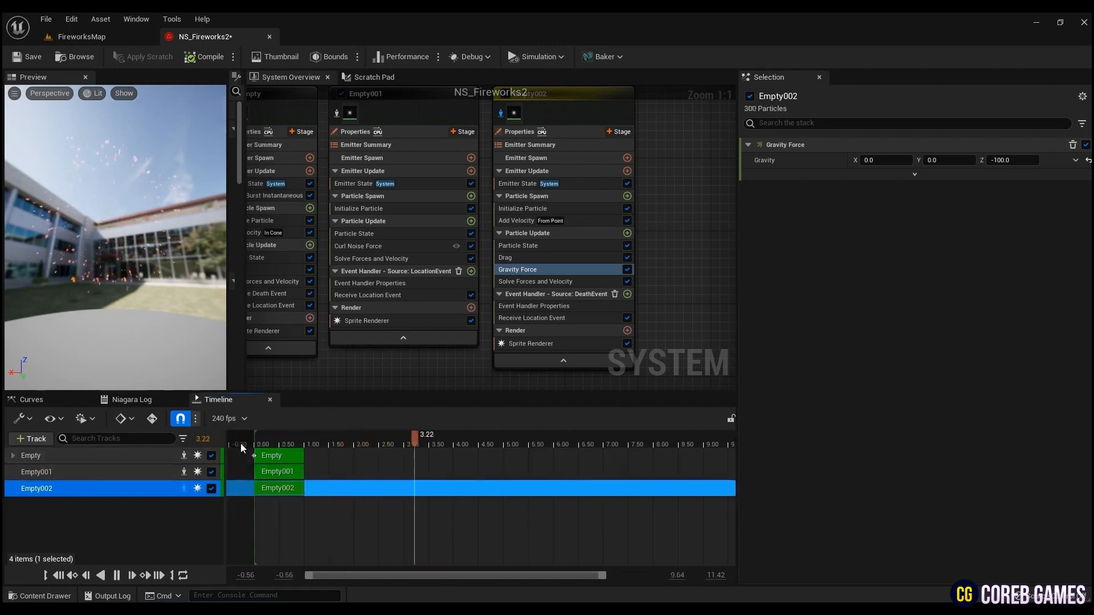
pyautogui.click(241, 443)
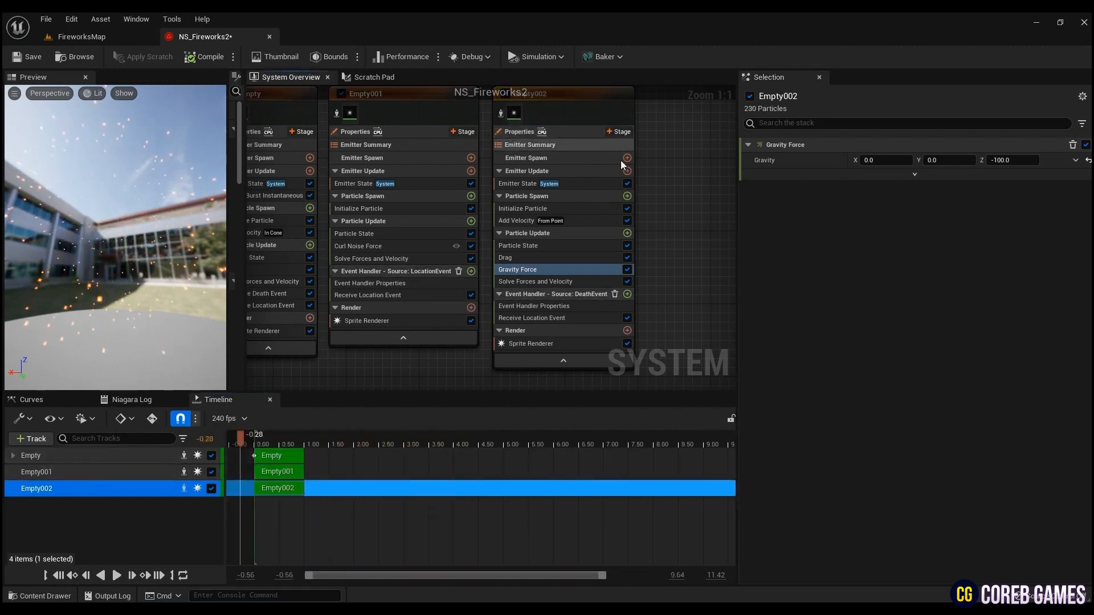
pyautogui.scroll(-1, 620, 160)
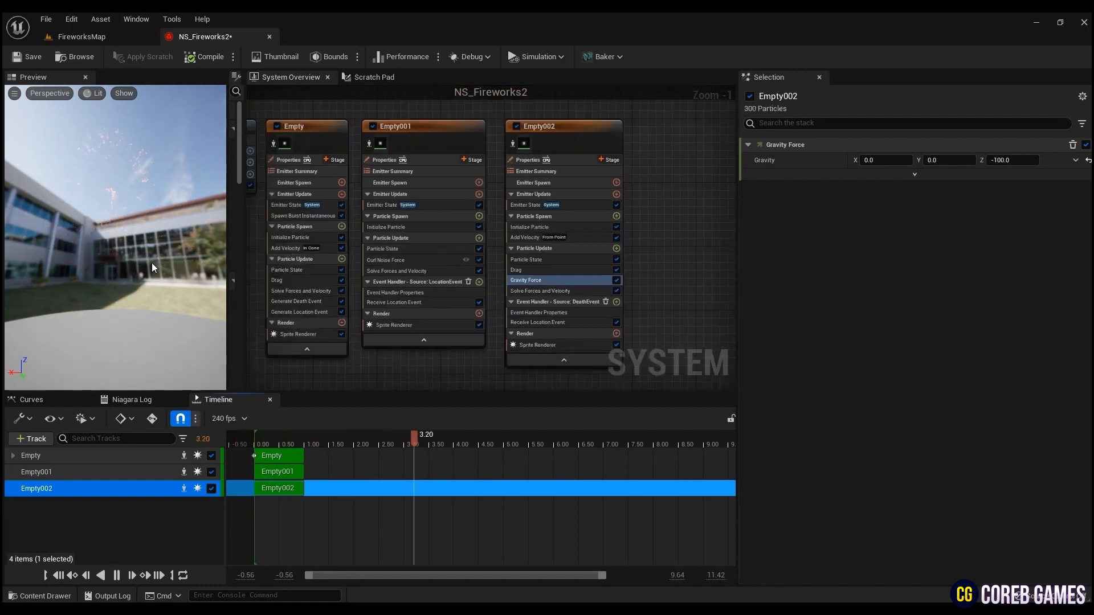
pyautogui.click(247, 434)
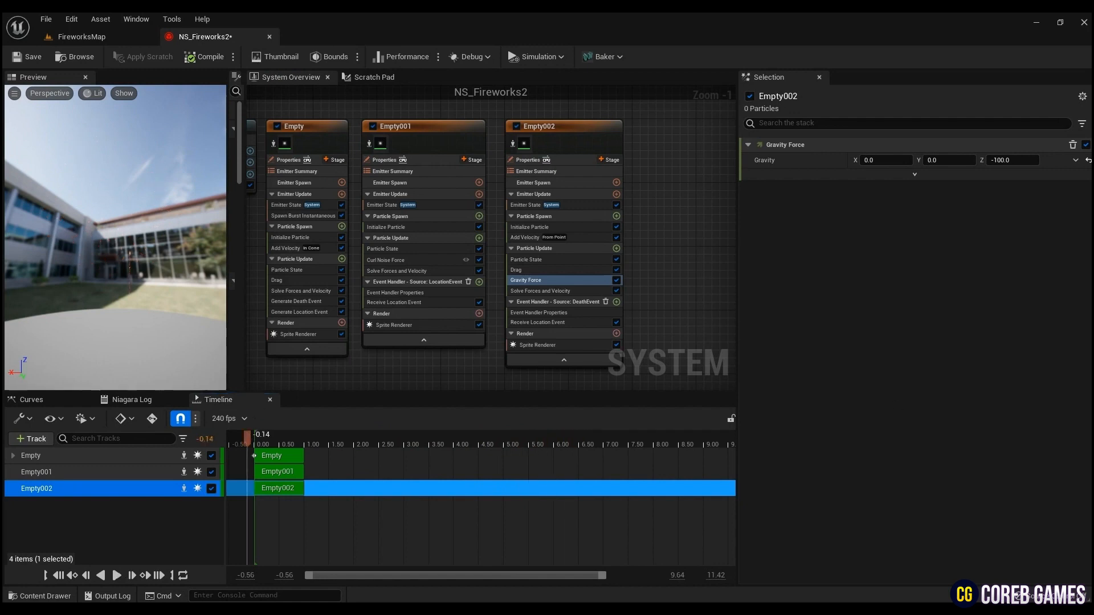
# Step: Paste a copy of the Empty002 emitter and align it beside the original in the system overview
pyautogui.click(526, 237)
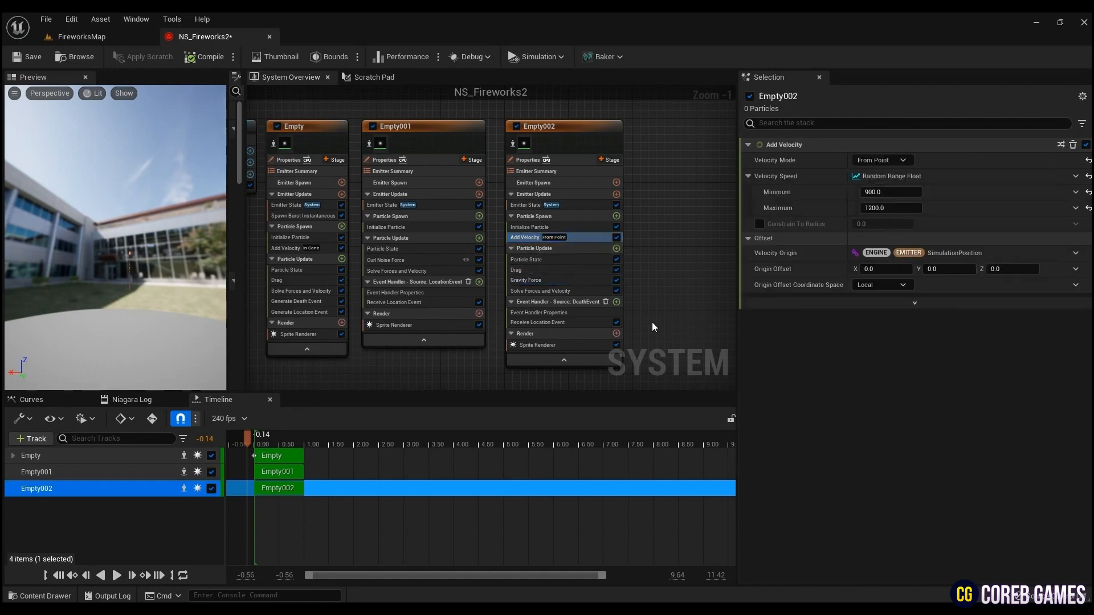
pyautogui.moveTo(664, 324); pyautogui.dragTo(605, 319, button='right')
pyautogui.hotkey('ctrl', 'v')
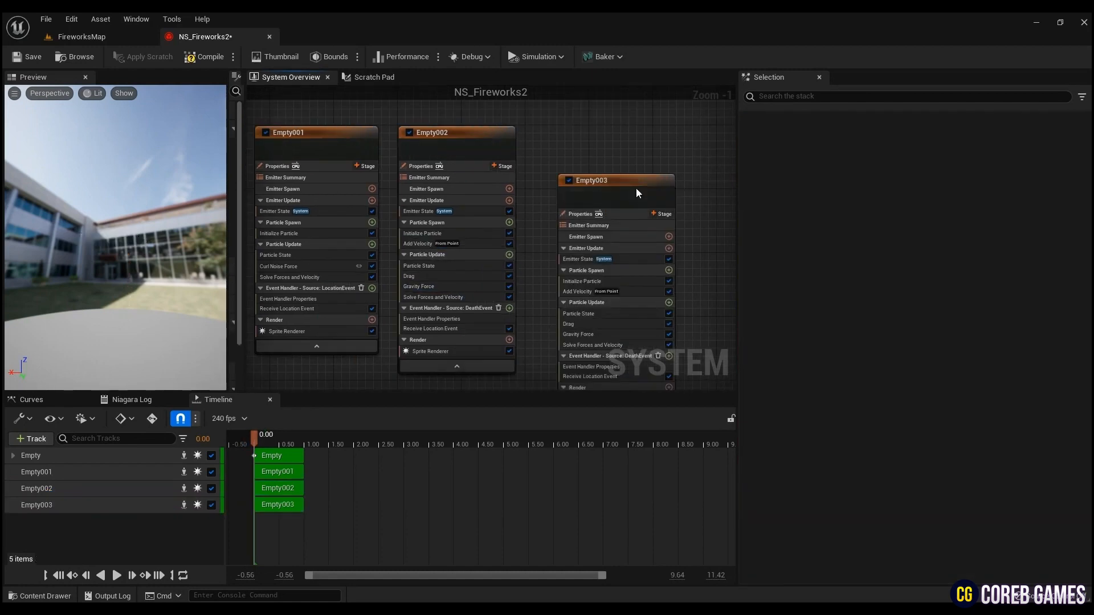
pyautogui.moveTo(635, 187); pyautogui.dragTo(603, 141)
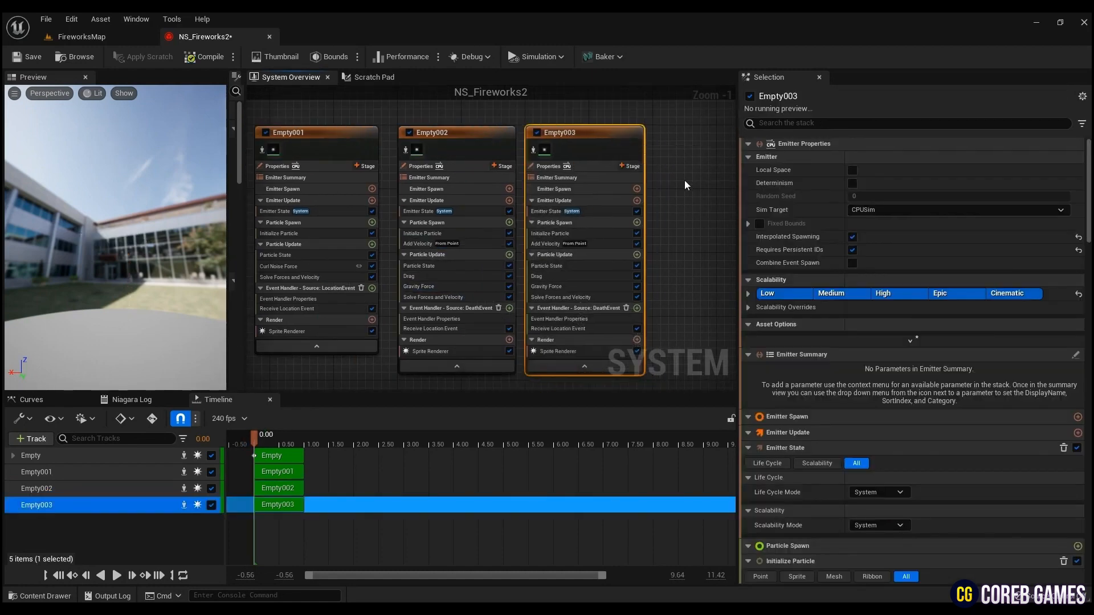
pyautogui.moveTo(685, 180); pyautogui.dragTo(667, 178, button='right')
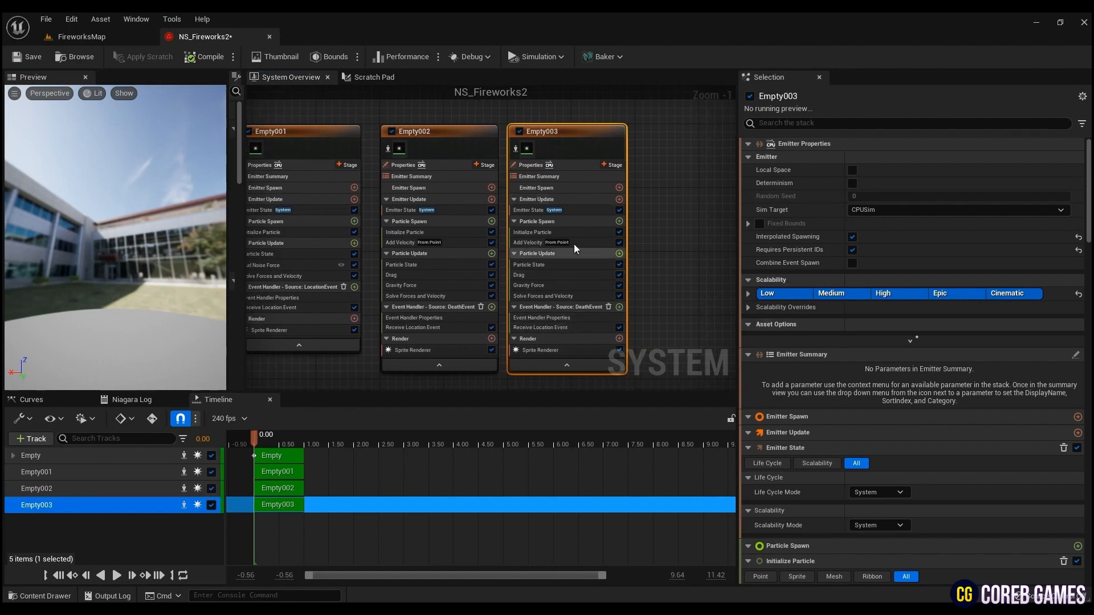
# Step: Delete the Add Velocity, Gravity Force and Drag modules from the Empty003 emitter
pyautogui.click(580, 244)
pyautogui.press('Delete')
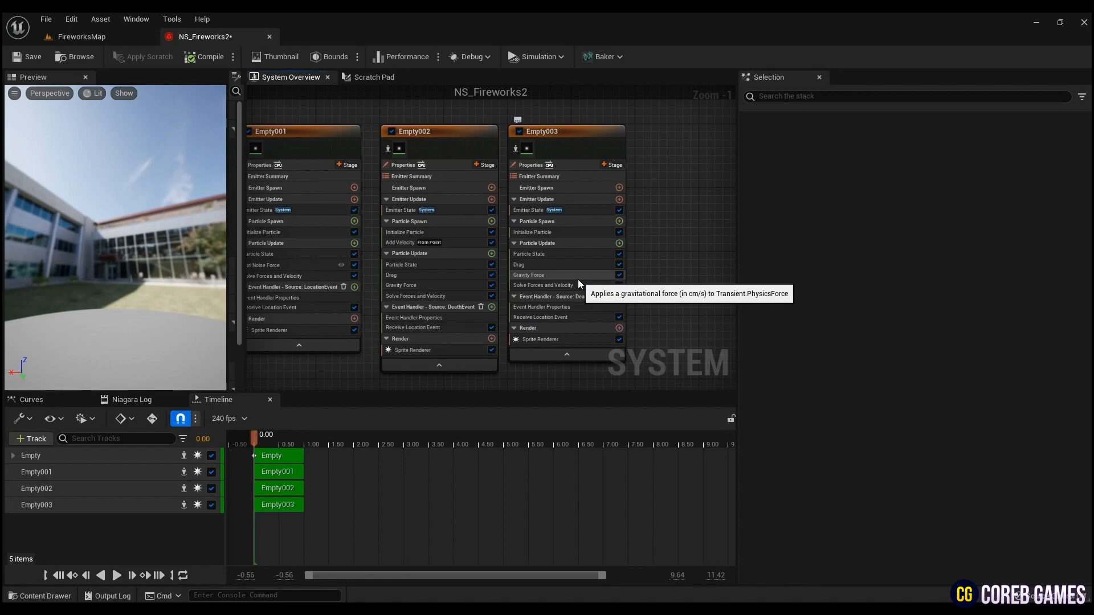
pyautogui.click(577, 278)
pyautogui.press('Delete')
pyautogui.click(573, 266)
pyautogui.press('Delete')
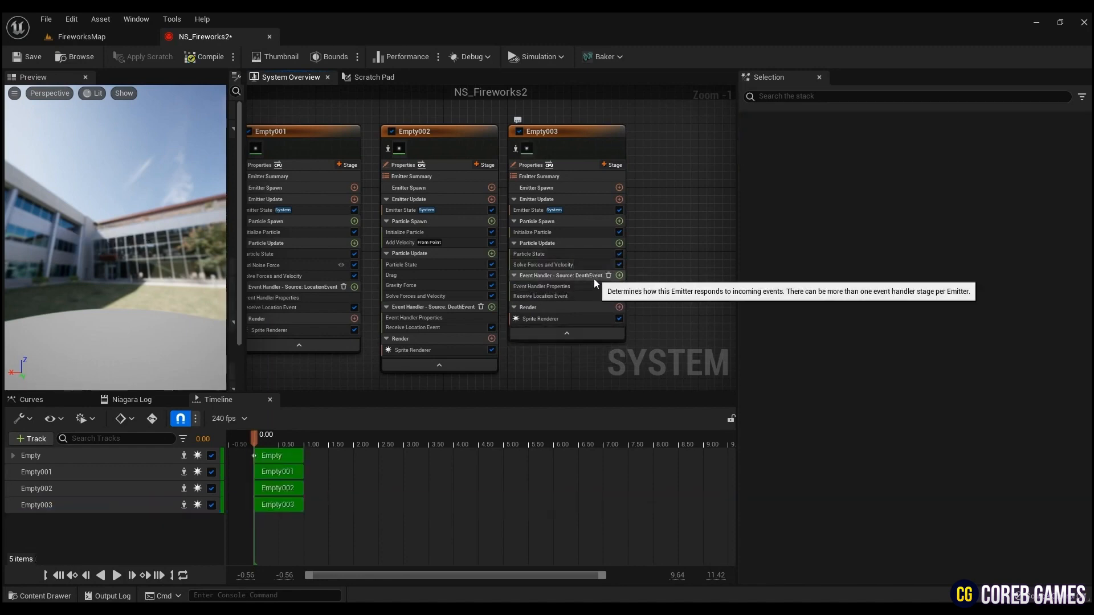
# Step: Add a Generate Location Event module to Empty002's Particle Update and check that its emitter properties require persistent IDs
pyautogui.click(575, 288)
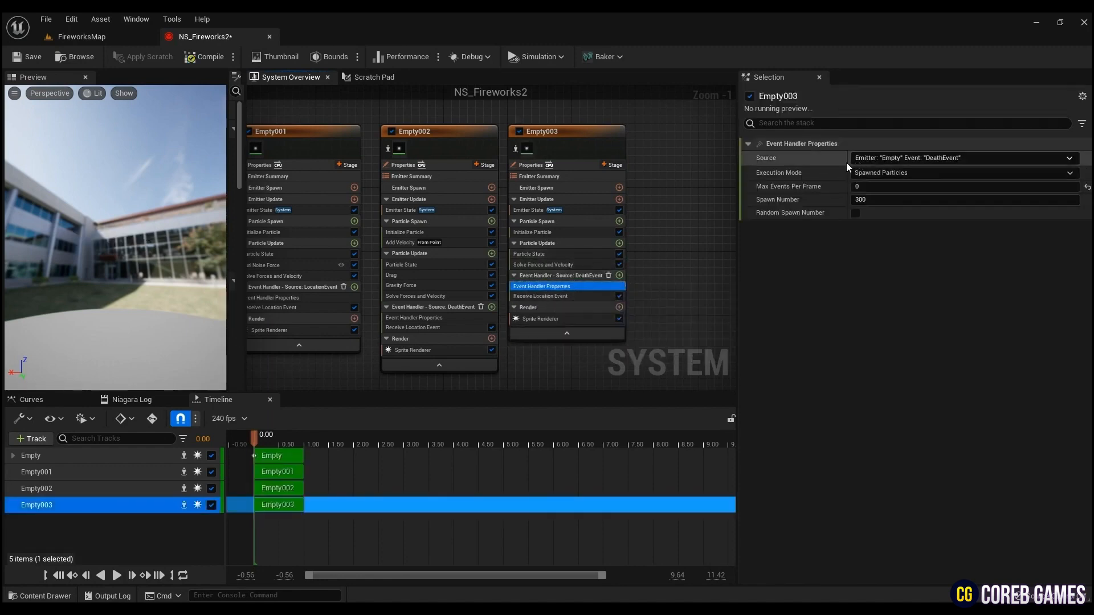
pyautogui.click(461, 149)
pyautogui.click(491, 253)
pyautogui.write('g')
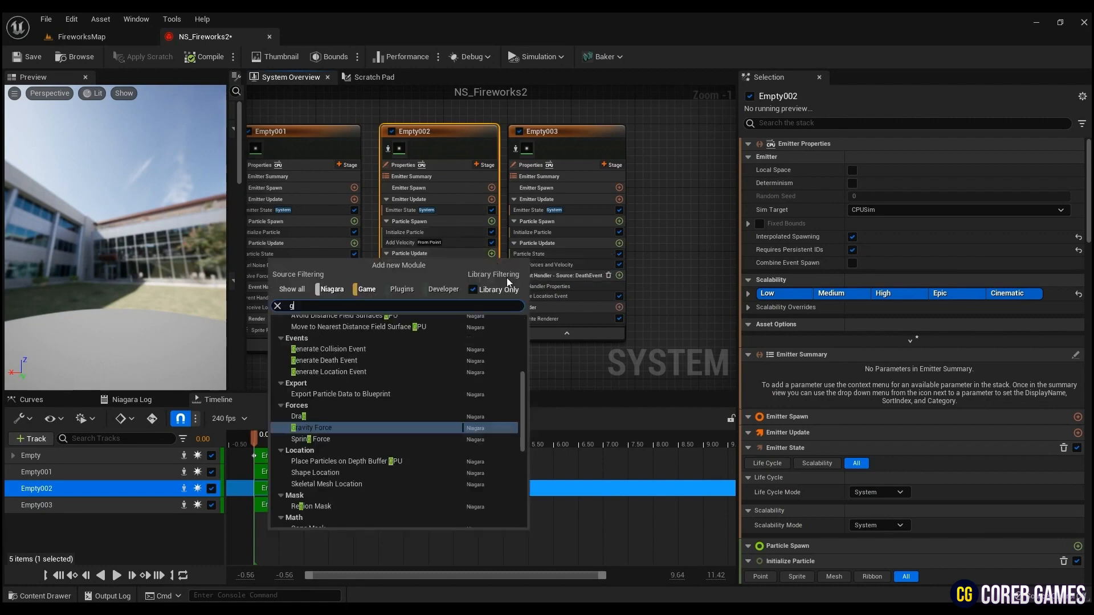
pyautogui.write('en')
pyautogui.click(350, 353)
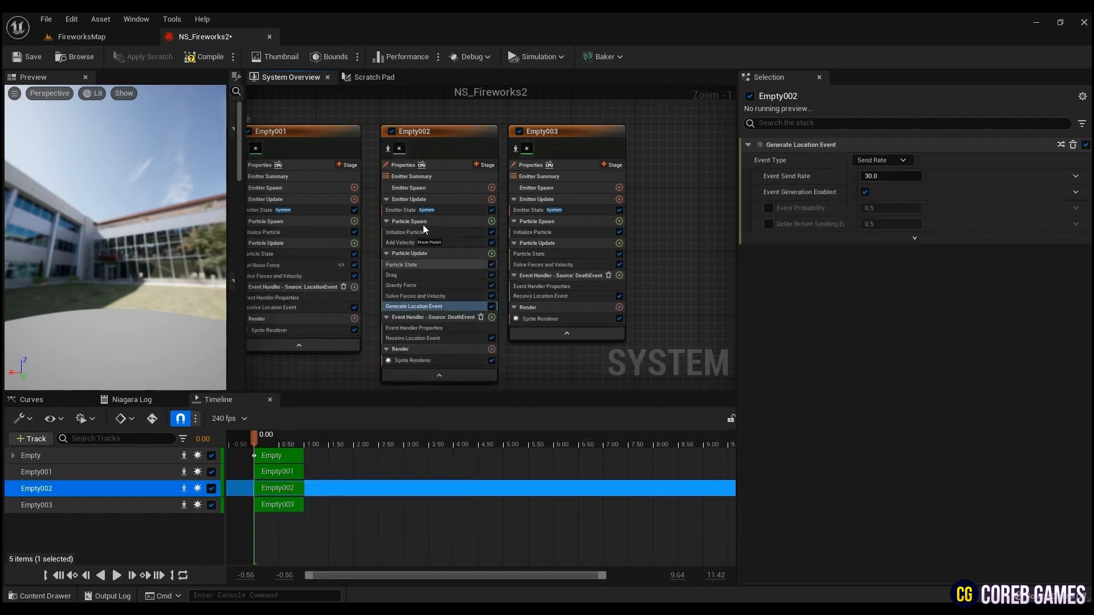
pyautogui.click(429, 164)
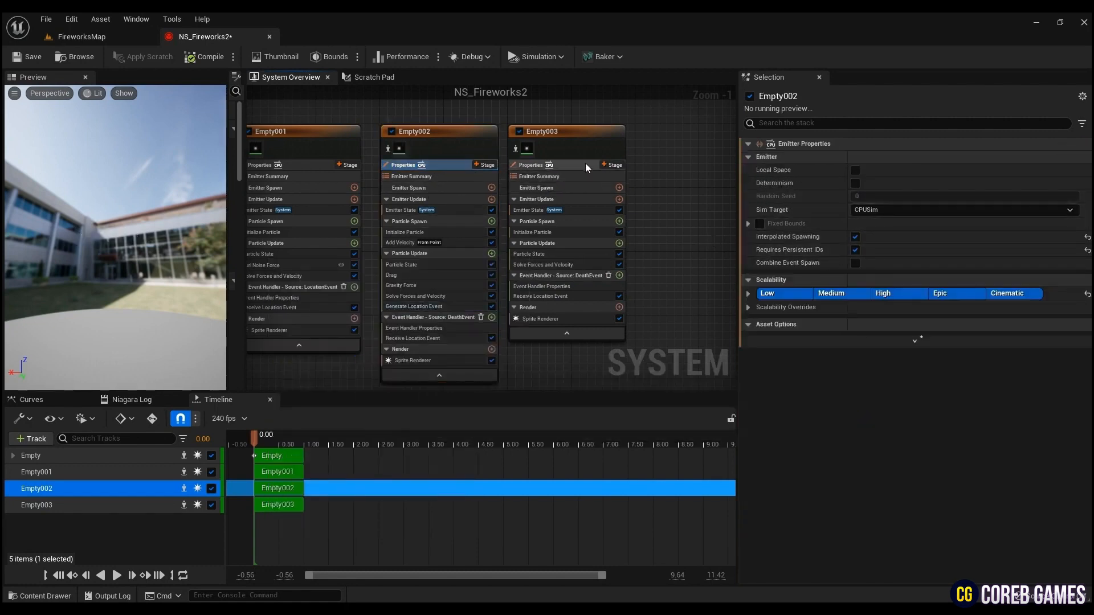
# Step: Set Empty003's event handler source to Empty002's LocationEvent and its Spawn Number to 1
pyautogui.click(620, 276)
pyautogui.click(671, 300)
pyautogui.click(581, 287)
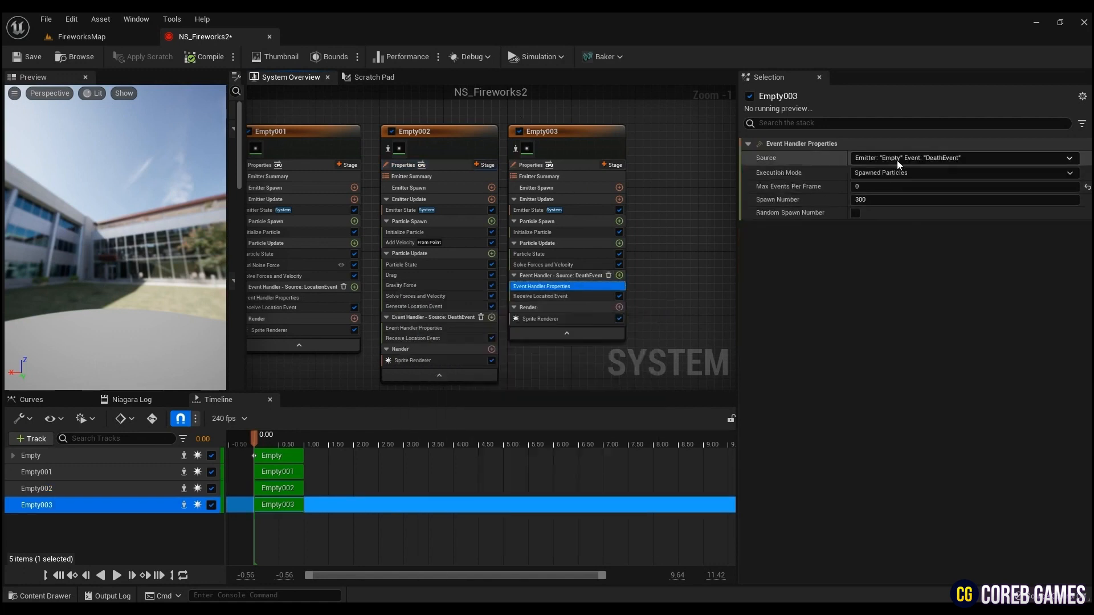
pyautogui.click(897, 163)
pyautogui.click(927, 233)
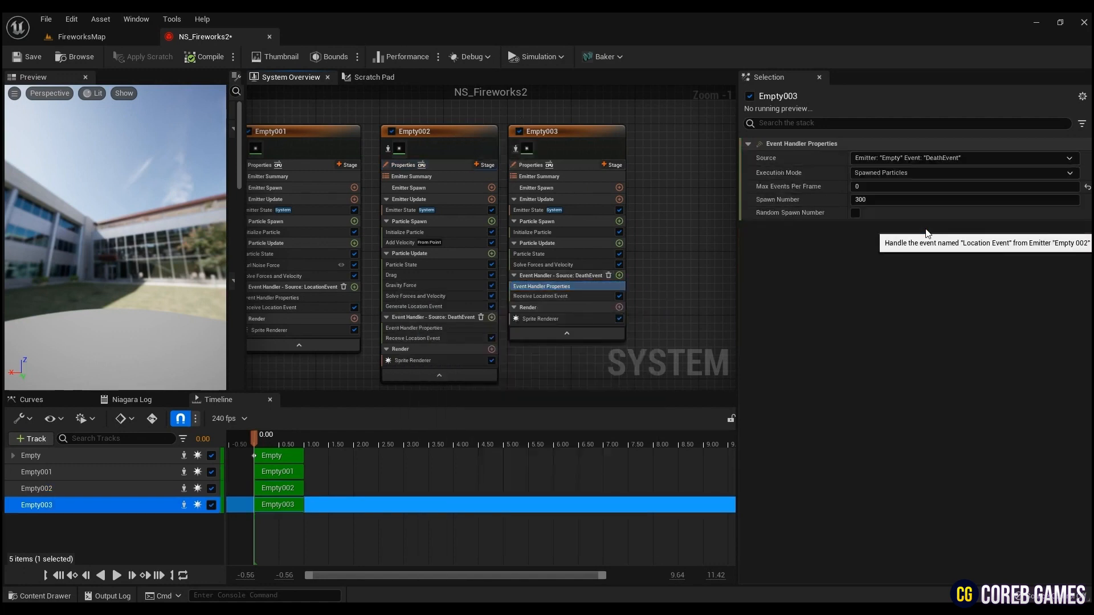
pyautogui.click(919, 199)
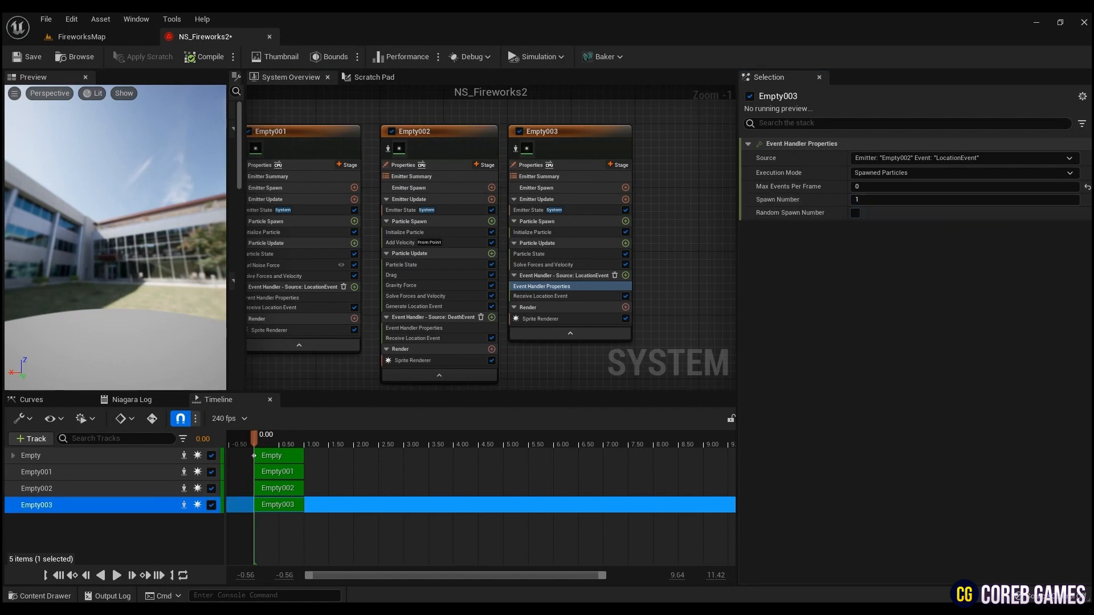
# Step: In Empty003's Initialize Particle, set the random lifetime to 0.3 minimum and 0.5 maximum, and Sprite Size Mode to Unset
pyautogui.click(606, 296)
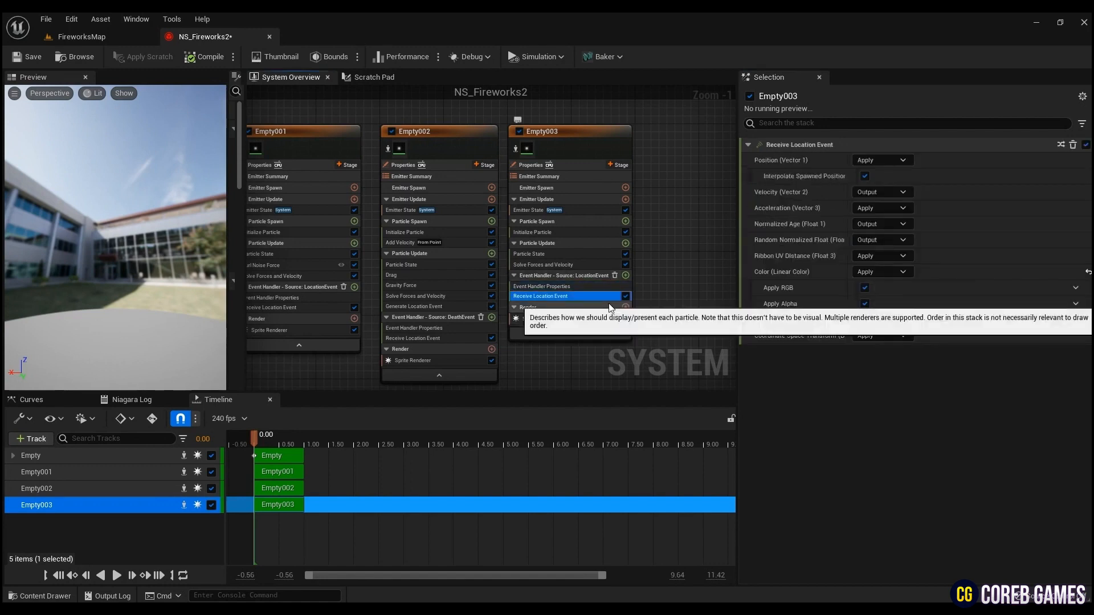
pyautogui.click(580, 288)
pyautogui.click(580, 265)
pyautogui.click(587, 254)
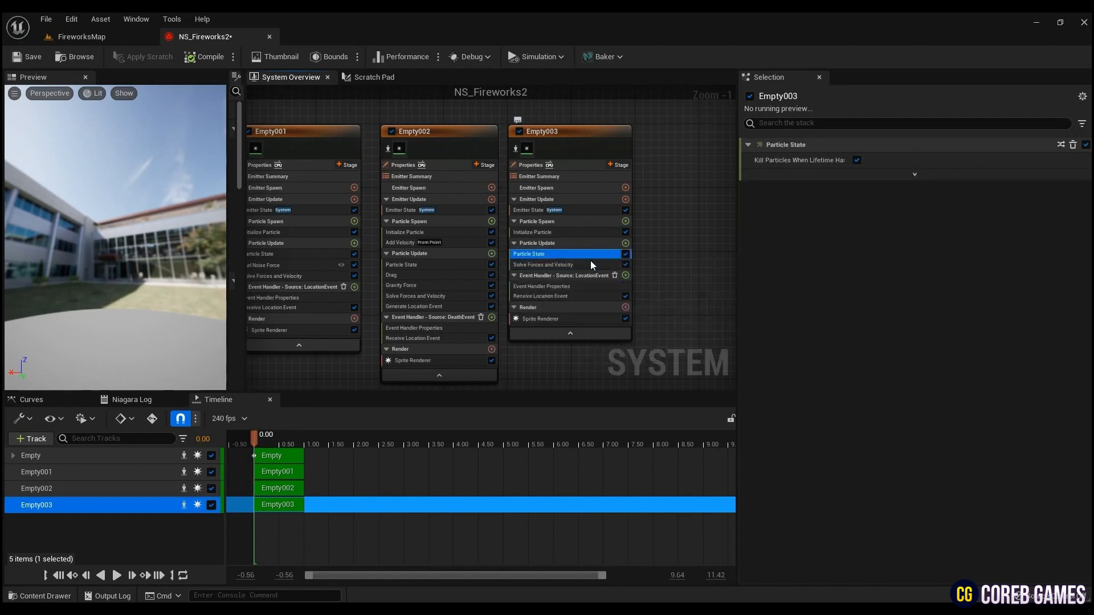
pyautogui.click(585, 232)
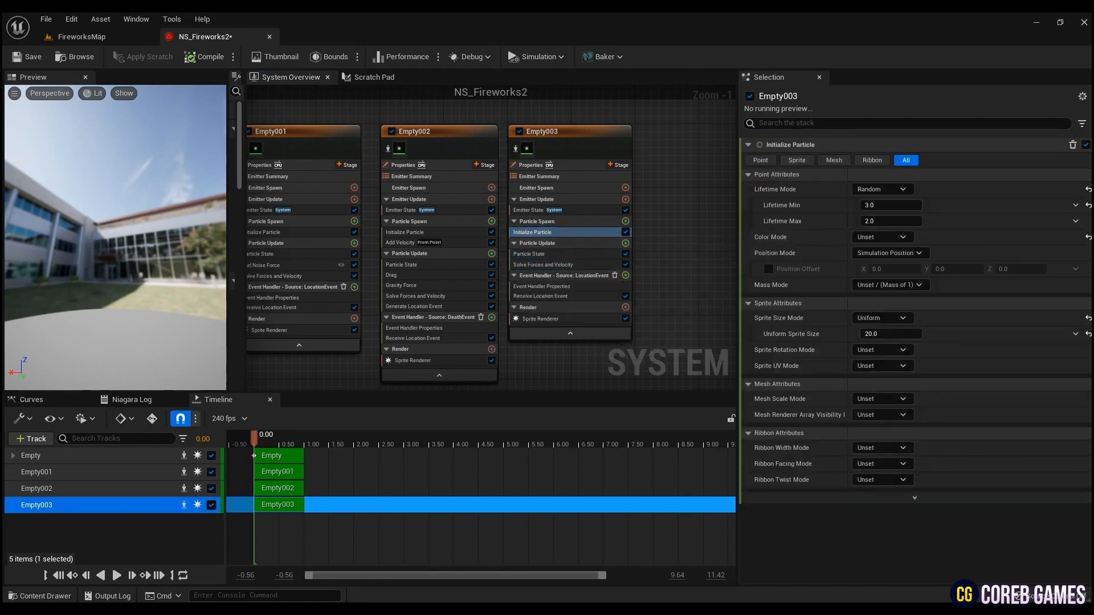
pyautogui.click(907, 204)
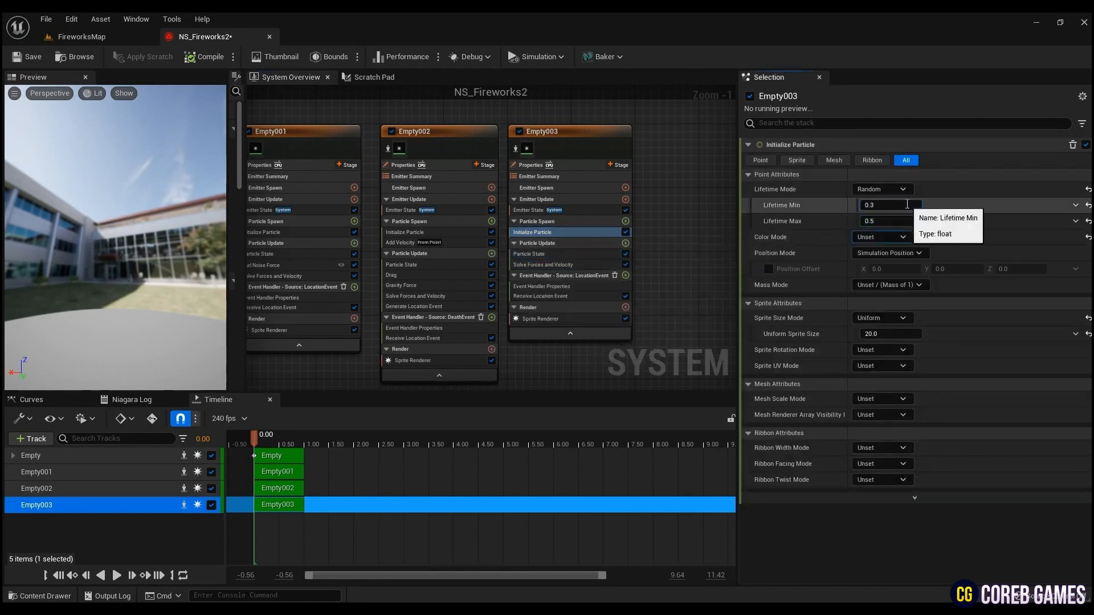
pyautogui.click(883, 318)
pyautogui.click(885, 329)
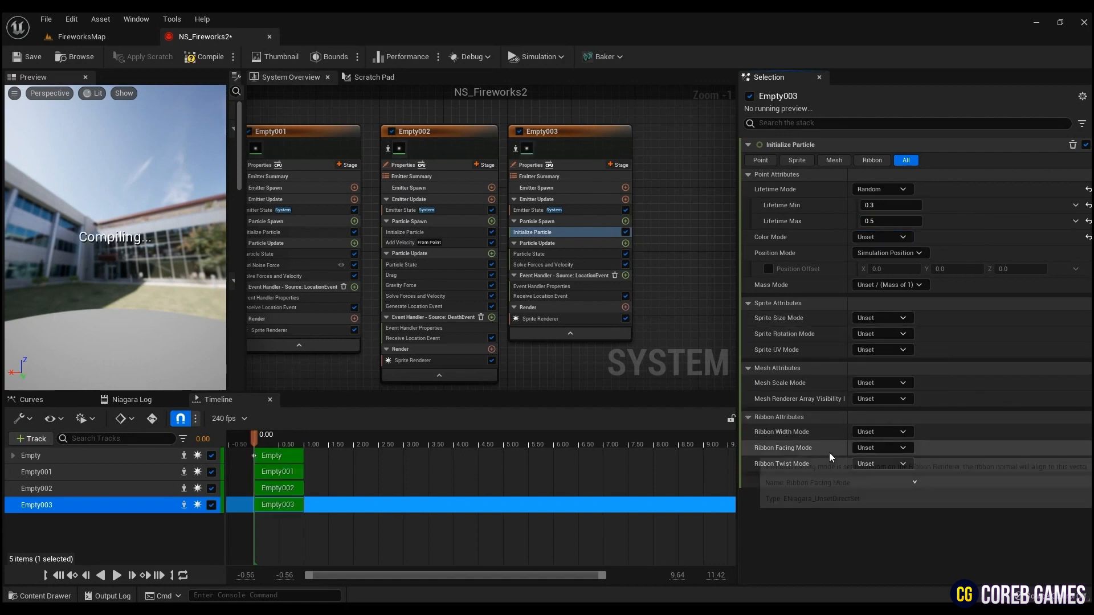
# Step: Replace Empty003's Sprite Renderer with a Ribbon Renderer
pyautogui.click(605, 319)
pyautogui.press('Delete')
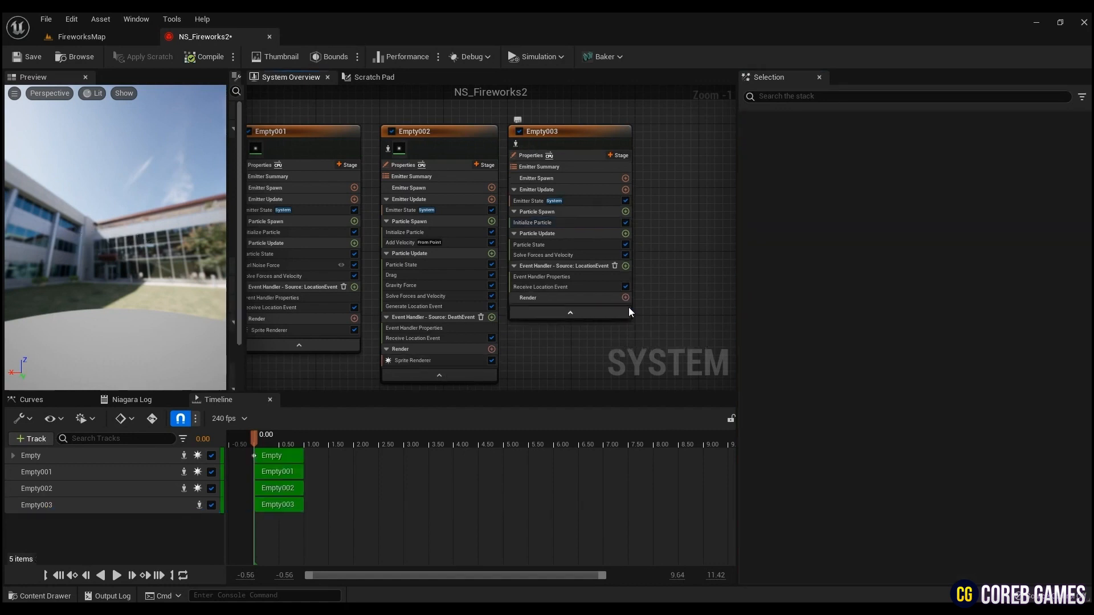
pyautogui.click(625, 297)
pyautogui.write('r')
pyautogui.click(439, 375)
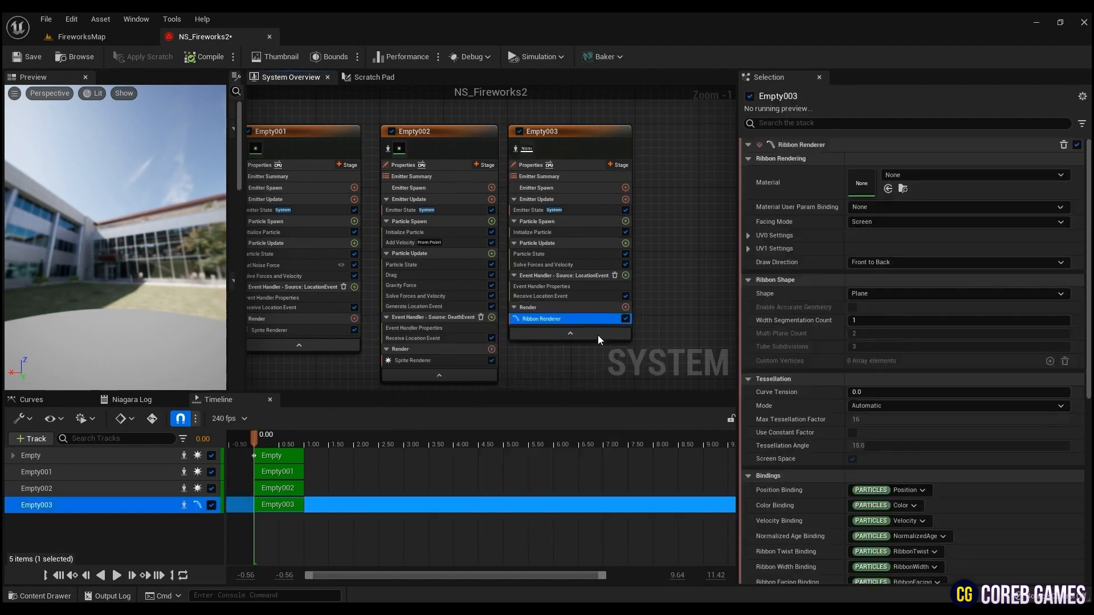
# Step: Assign the M_Glow2 material to Empty003's Ribbon Renderer
pyautogui.click(892, 175)
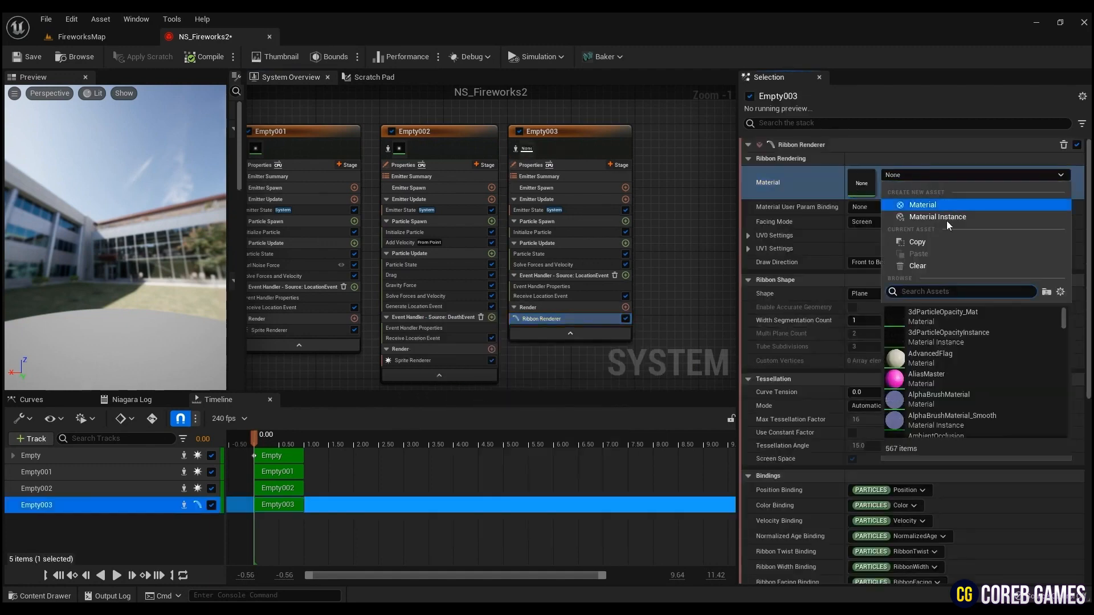
pyautogui.write('glo')
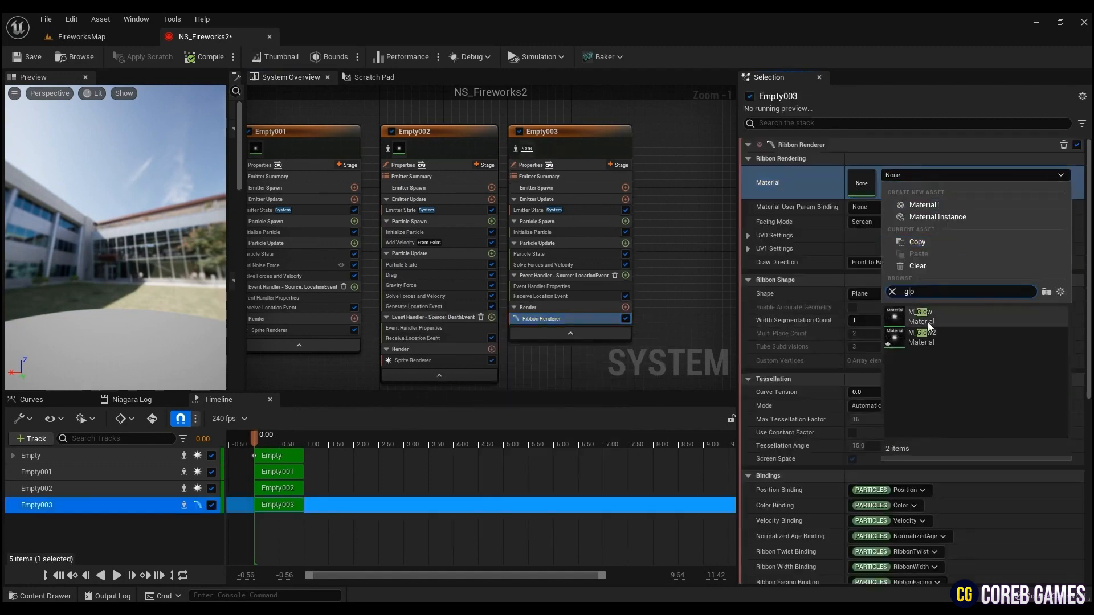
pyautogui.click(931, 325)
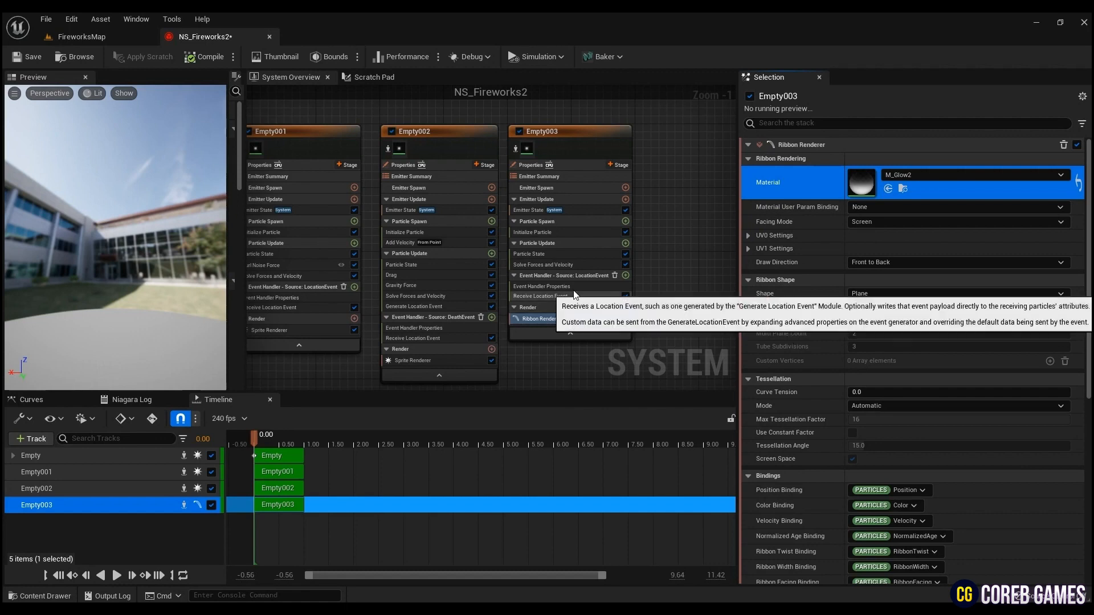
# Step: Set Ribbon Width Mode to Direct Set with a width of 5.0 in Empty003's Initialize Particle and save the system
pyautogui.click(547, 287)
pyautogui.click(546, 230)
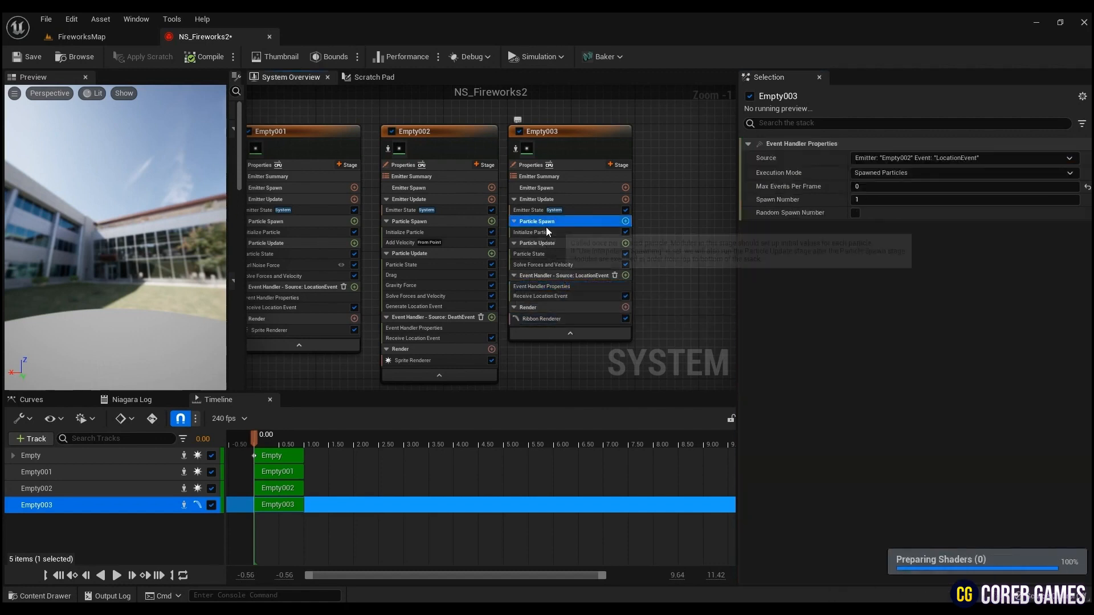
pyautogui.click(898, 433)
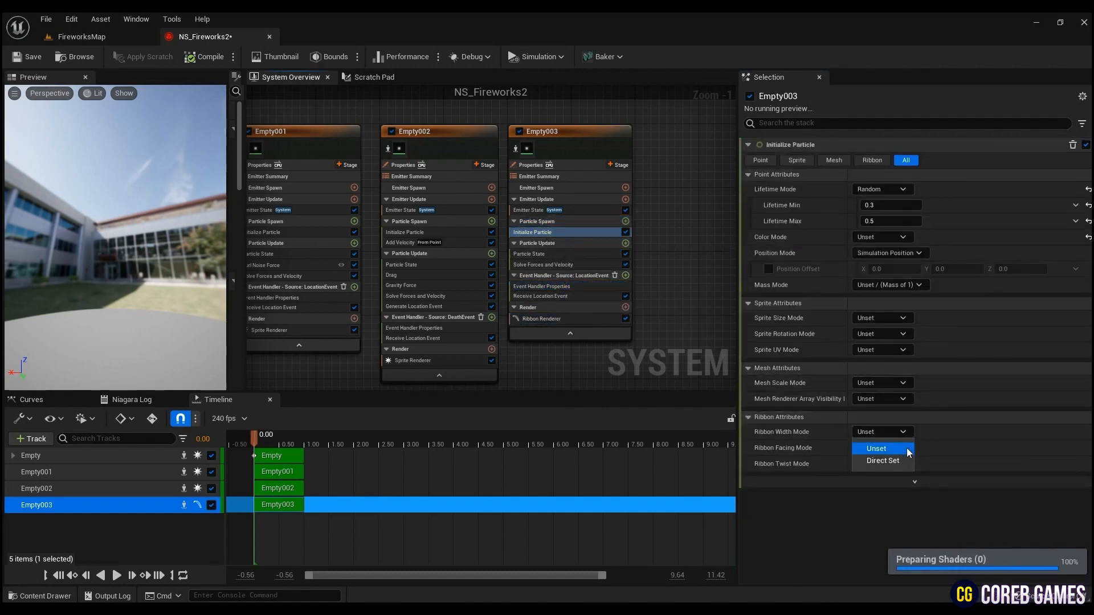
pyautogui.click(897, 455)
pyautogui.click(988, 454)
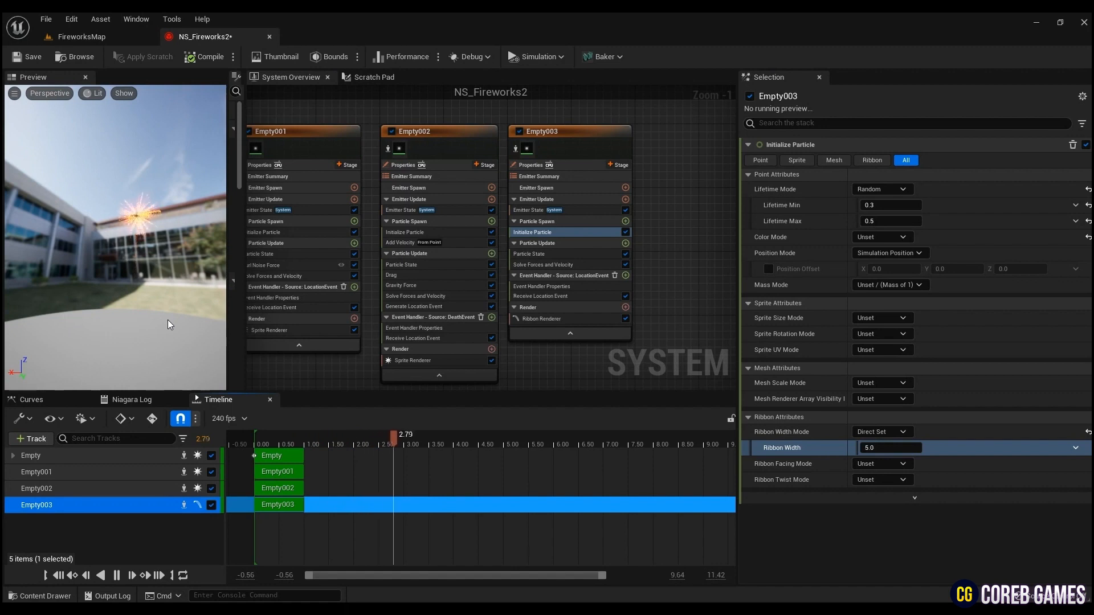
pyautogui.click(25, 59)
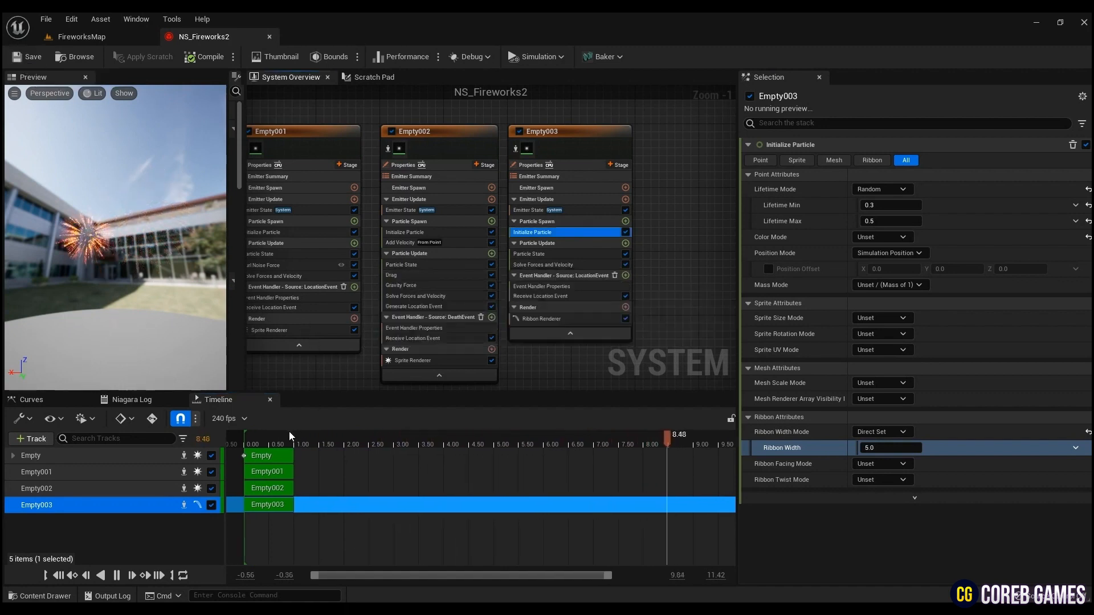
# Step: Close the Niagara system editor and place an NS_Fireworks2 instance on the ground in FireworksMap
pyautogui.click(269, 37)
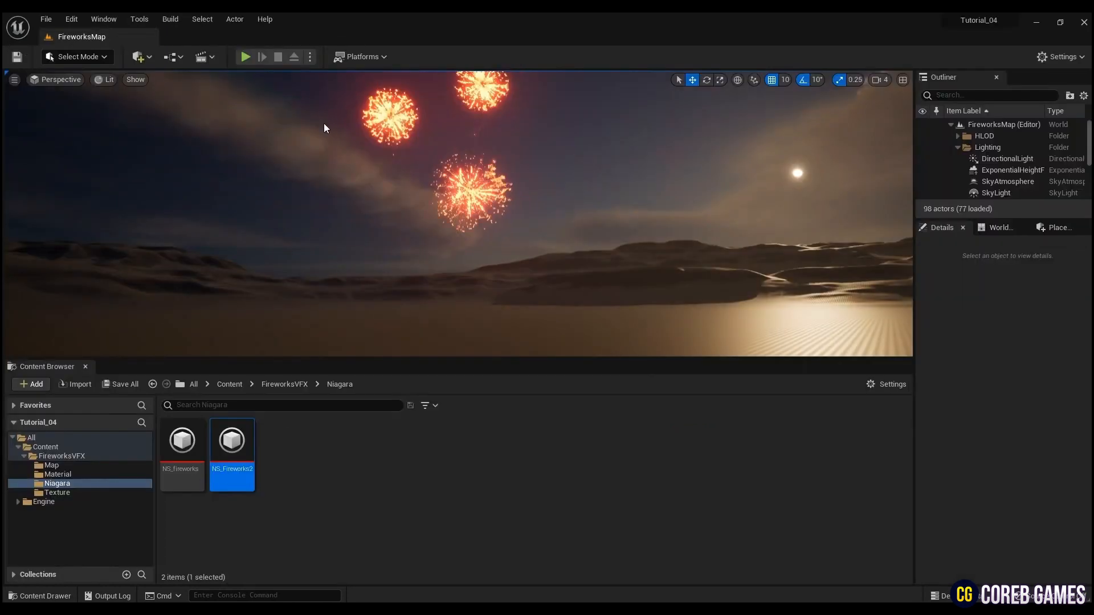
pyautogui.press('d')
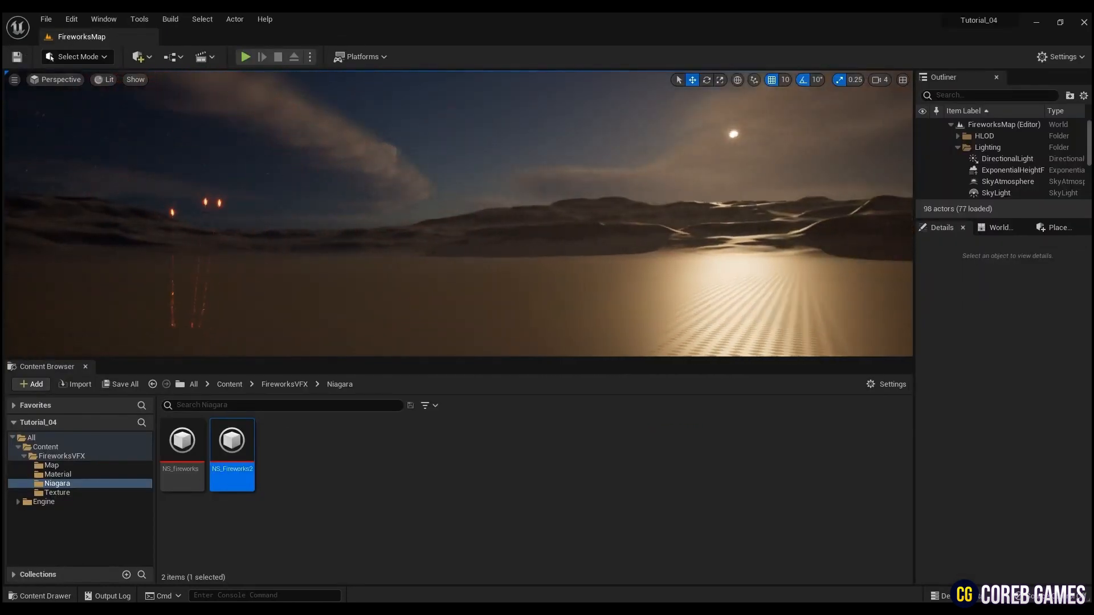
pyautogui.moveTo(232, 448); pyautogui.dragTo(464, 325)
pyautogui.moveTo(464, 326); pyautogui.dragTo(447, 326, button='right')
pyautogui.press('d')
pyautogui.press('g')
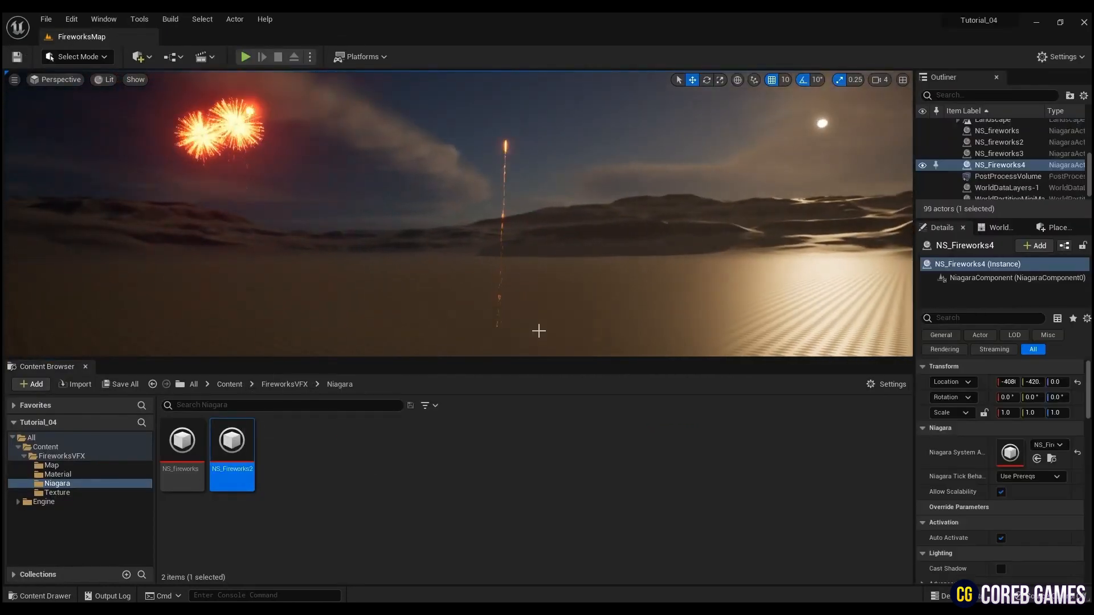
pyautogui.moveTo(537, 330)
pyautogui.mouseDown(button='right')
pyautogui.moveTo(574, 311)
pyautogui.moveTo(562, 336)
pyautogui.moveTo(530, 324)
pyautogui.moveTo(539, 330)
pyautogui.mouseUp(button='right')
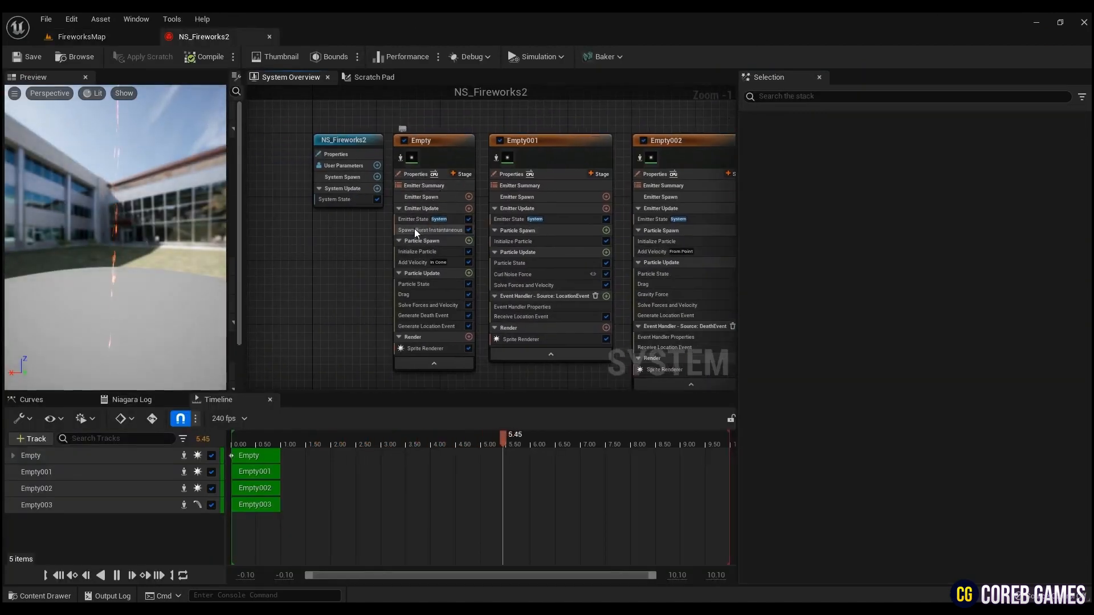
# Step: Increase the Spawn Burst Instantaneous count of NS_Fireworks2's Empty emitter and watch the effect in FireworksMap
pyautogui.click(415, 230)
pyautogui.press('Tab')
pyautogui.click(63, 39)
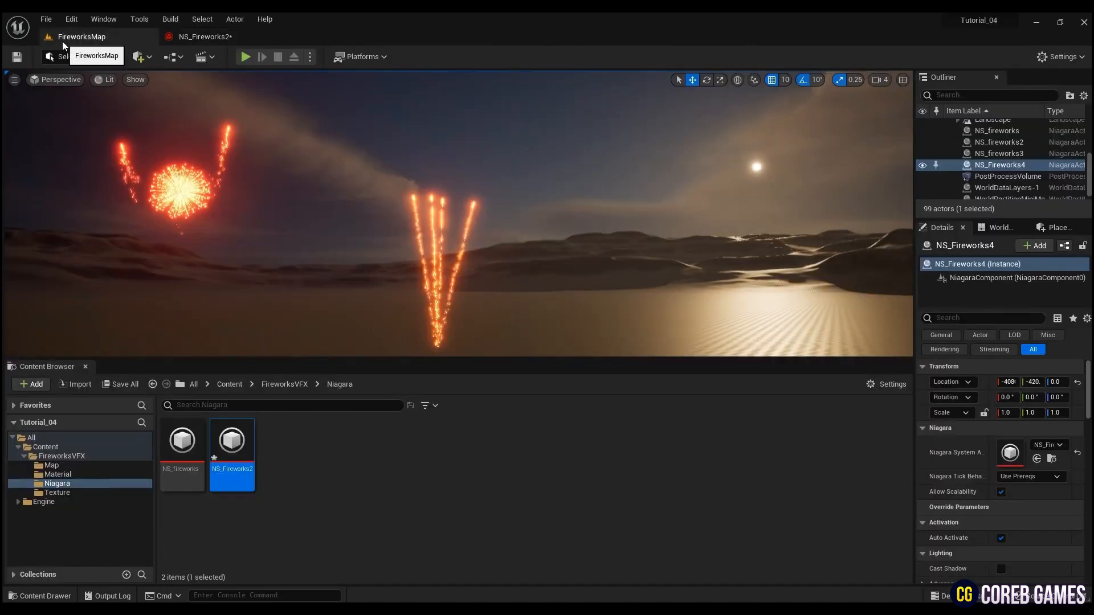
pyautogui.moveTo(456, 228)
pyautogui.mouseDown(button='right')
pyautogui.moveTo(433, 214)
pyautogui.moveTo(450, 256)
pyautogui.moveTo(460, 223)
pyautogui.mouseUp(button='right')
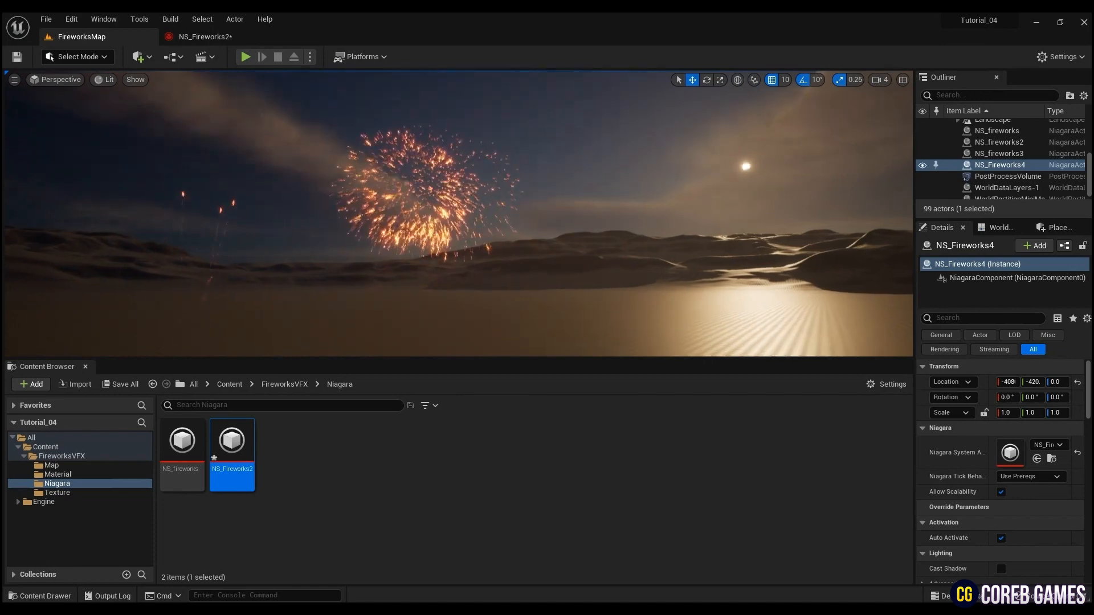
pyautogui.moveTo(460, 224)
pyautogui.mouseDown(button='right')
pyautogui.moveTo(456, 271)
pyautogui.moveTo(447, 223)
pyautogui.mouseUp(button='right')
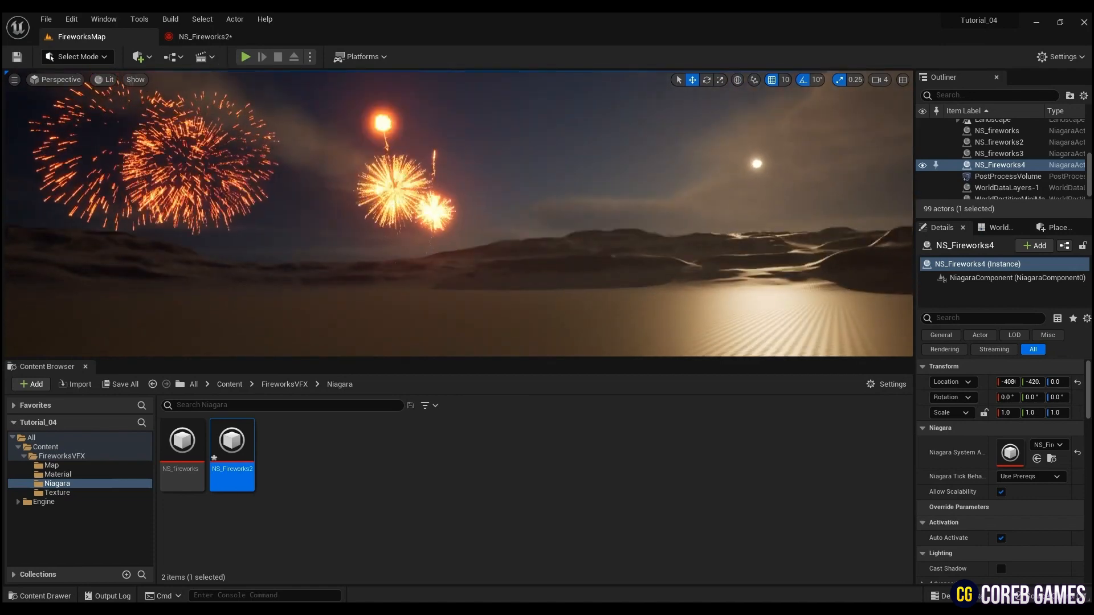